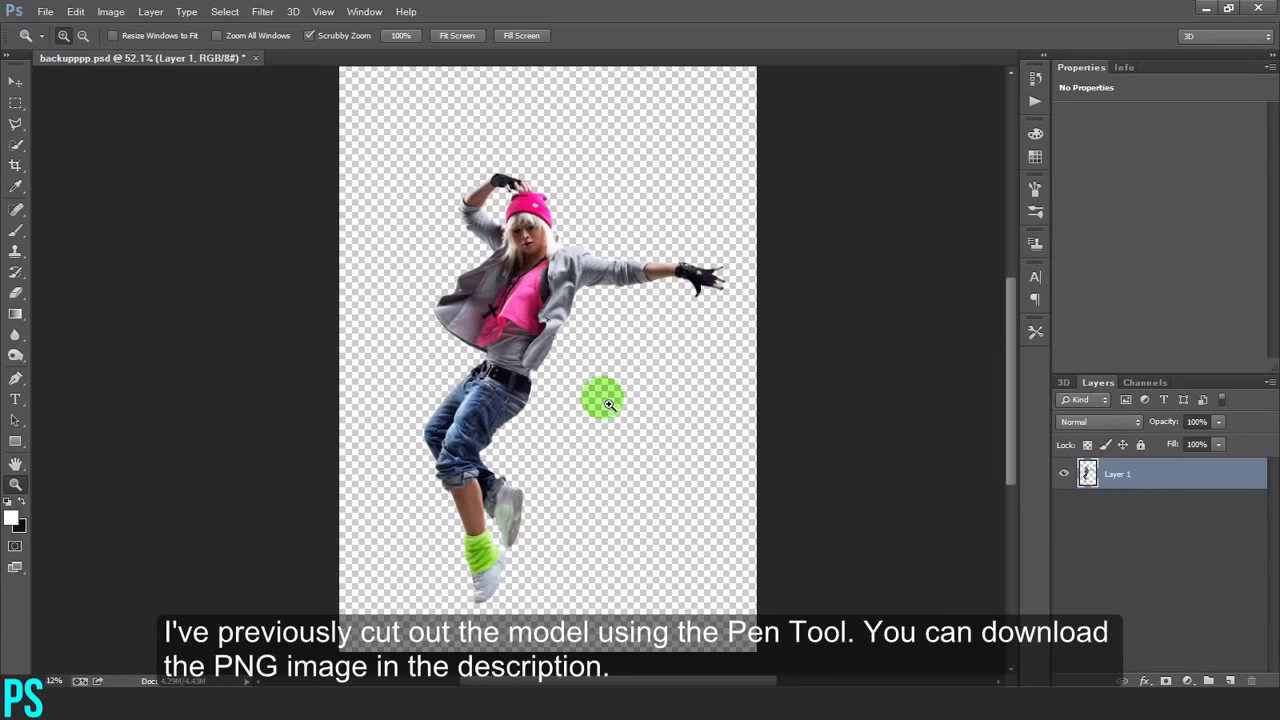
# Resize the canvas to 6 × 4 inches, accepting the clipping warning
pyautogui.click(112, 12)
pyautogui.click(140, 138)
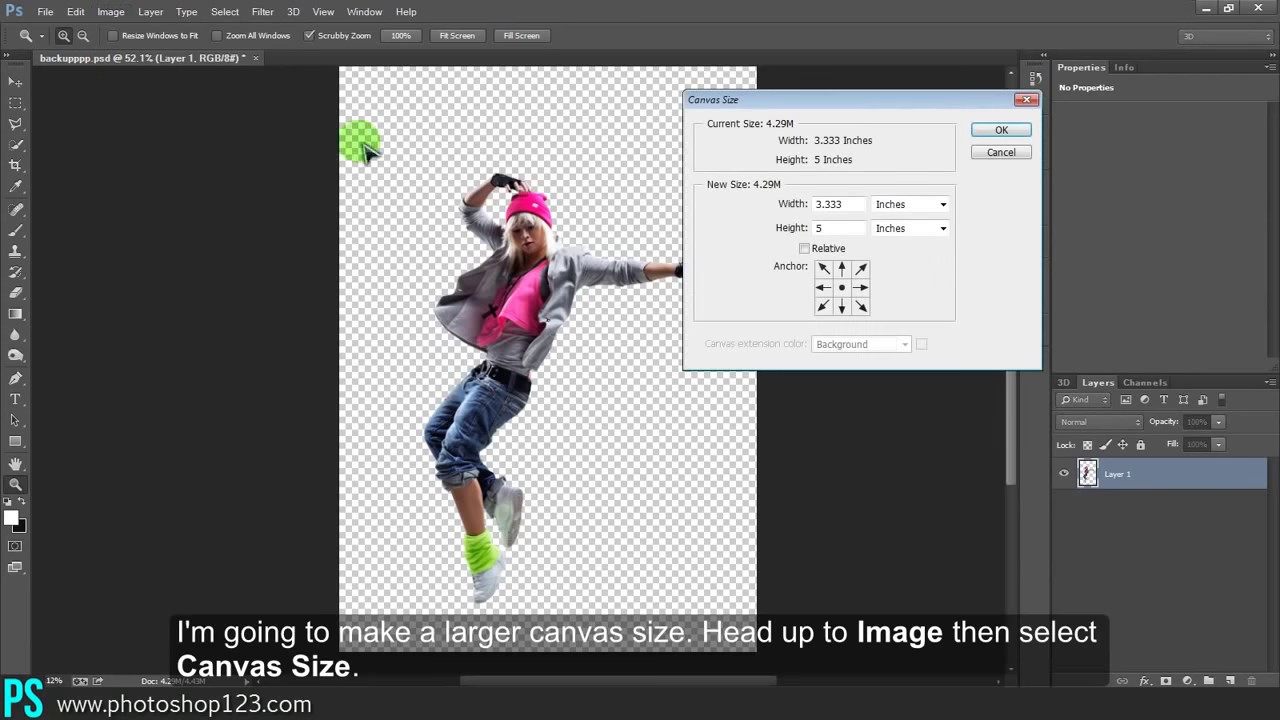
pyautogui.moveTo(829, 206); pyautogui.dragTo(815, 207)
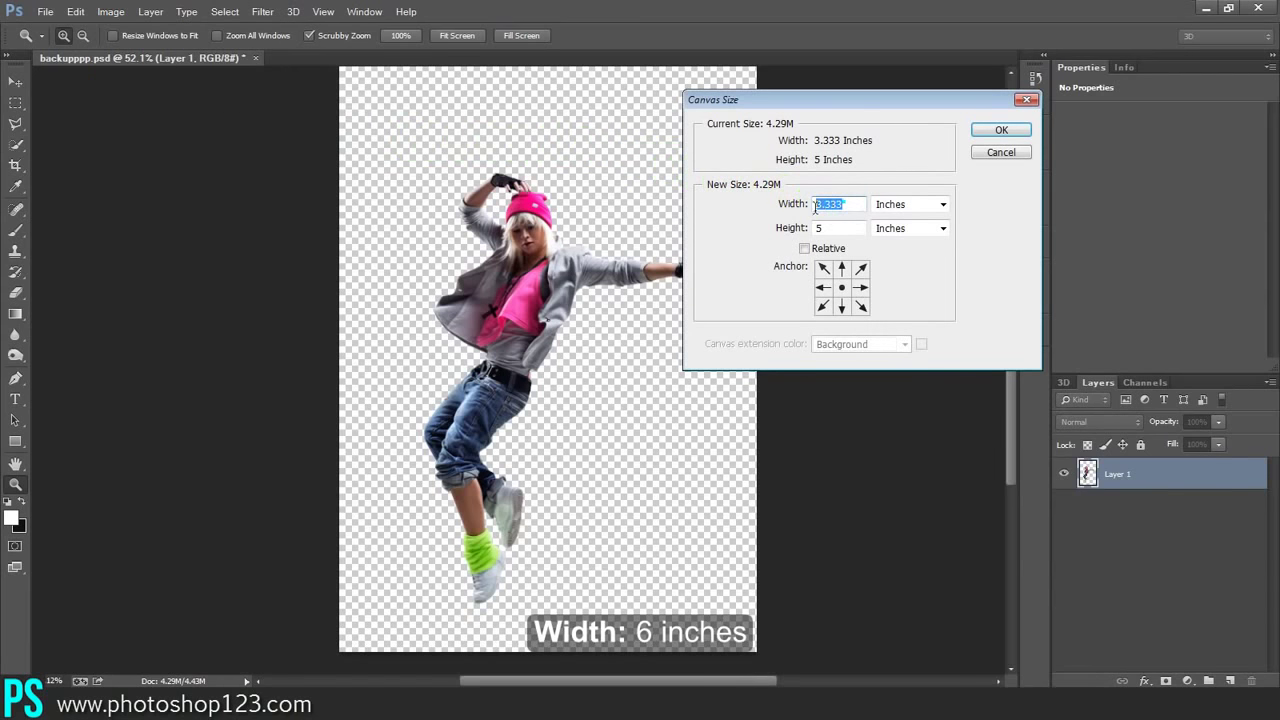
pyautogui.doubleClick(829, 205)
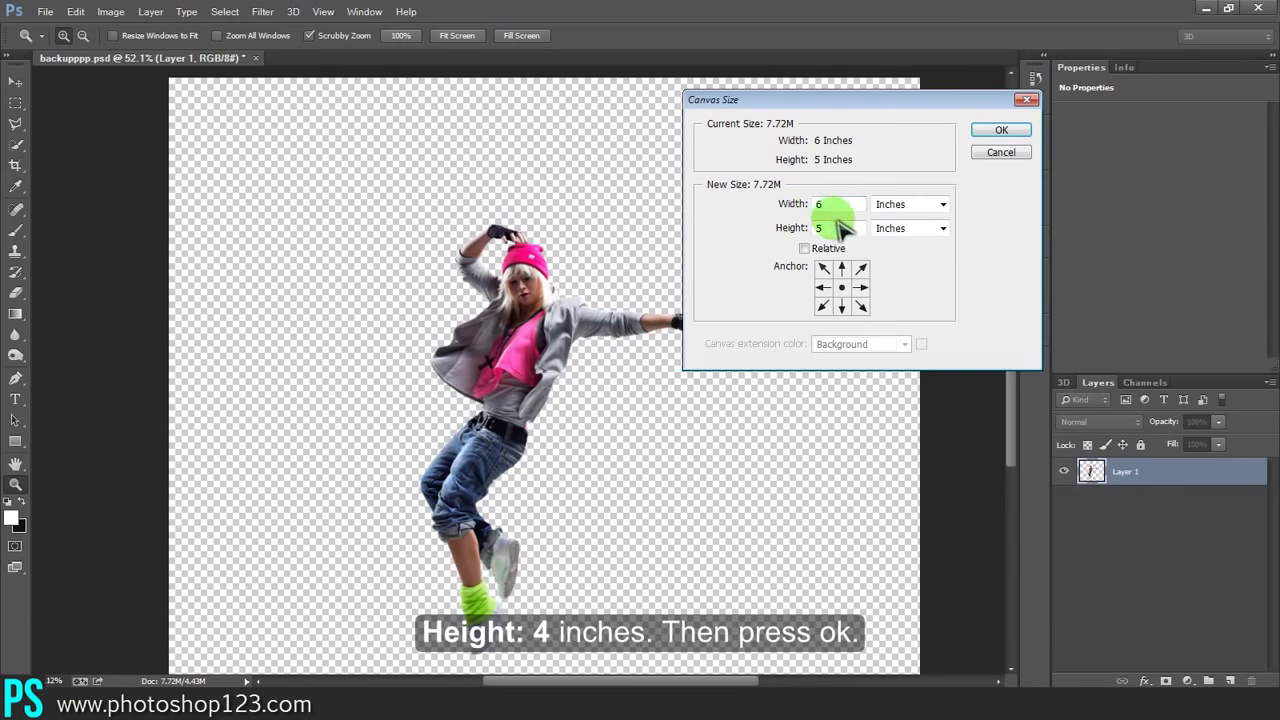
pyautogui.doubleClick(818, 229)
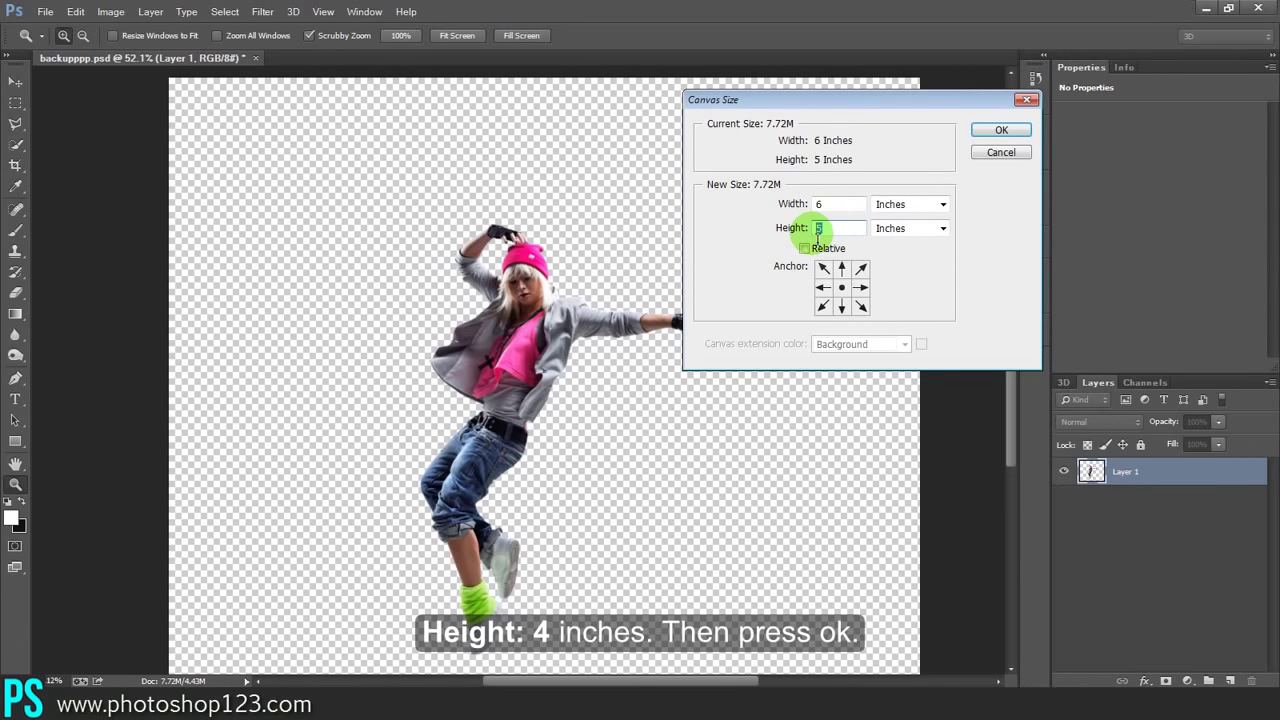
pyautogui.write('4')
pyautogui.click(1000, 131)
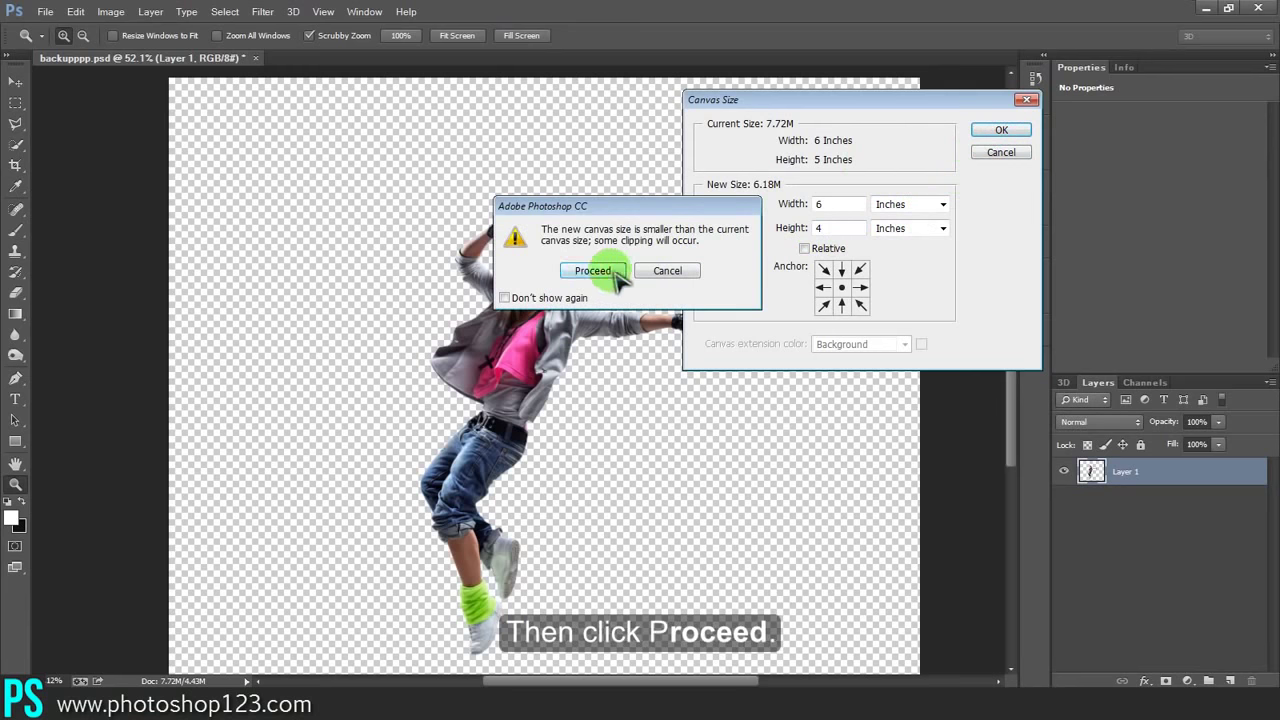
pyautogui.click(593, 271)
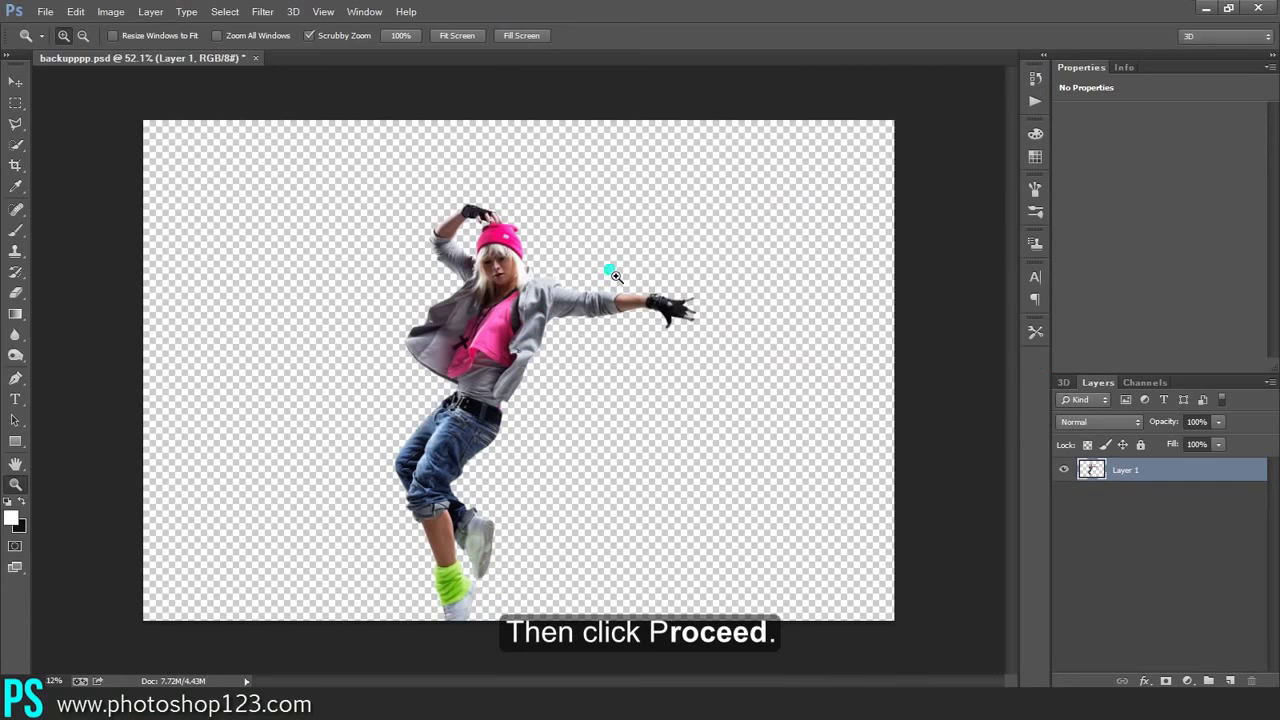
# Move the dancer to the canvas centre and place a new empty layer beneath her
pyautogui.click(16, 82)
pyautogui.moveTo(480, 278); pyautogui.dragTo(495, 234)
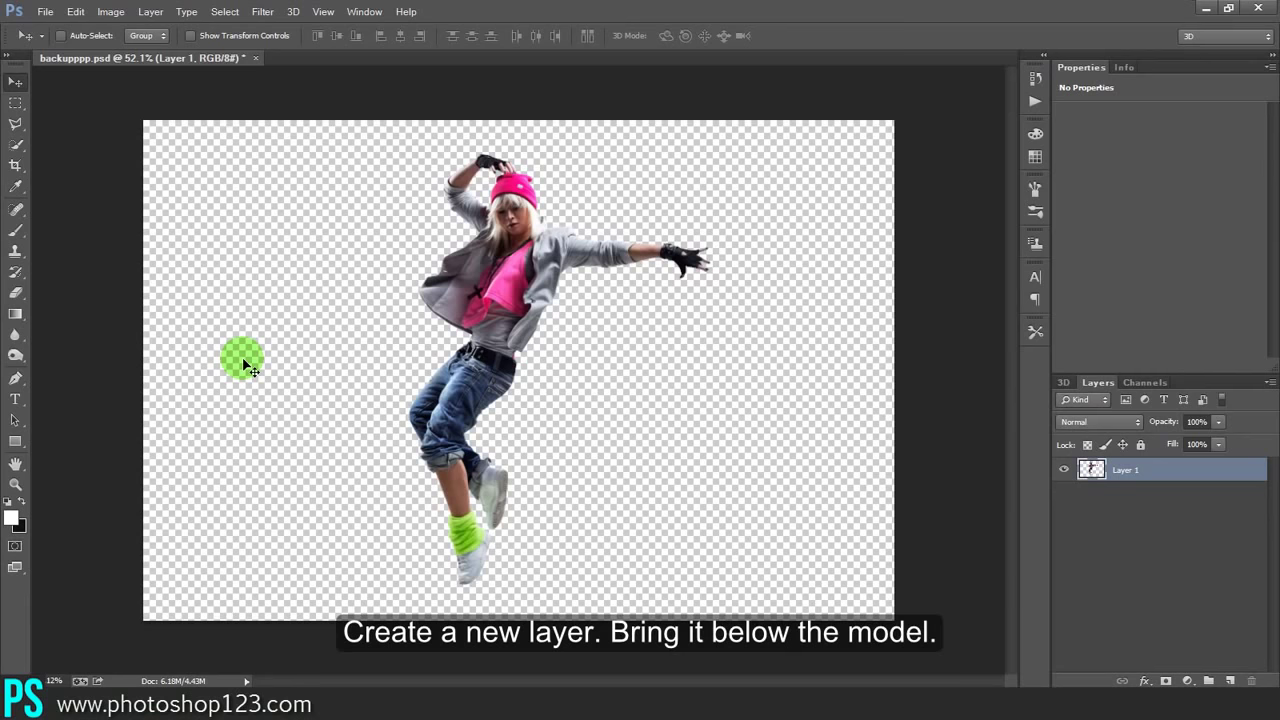
pyautogui.click(1238, 681)
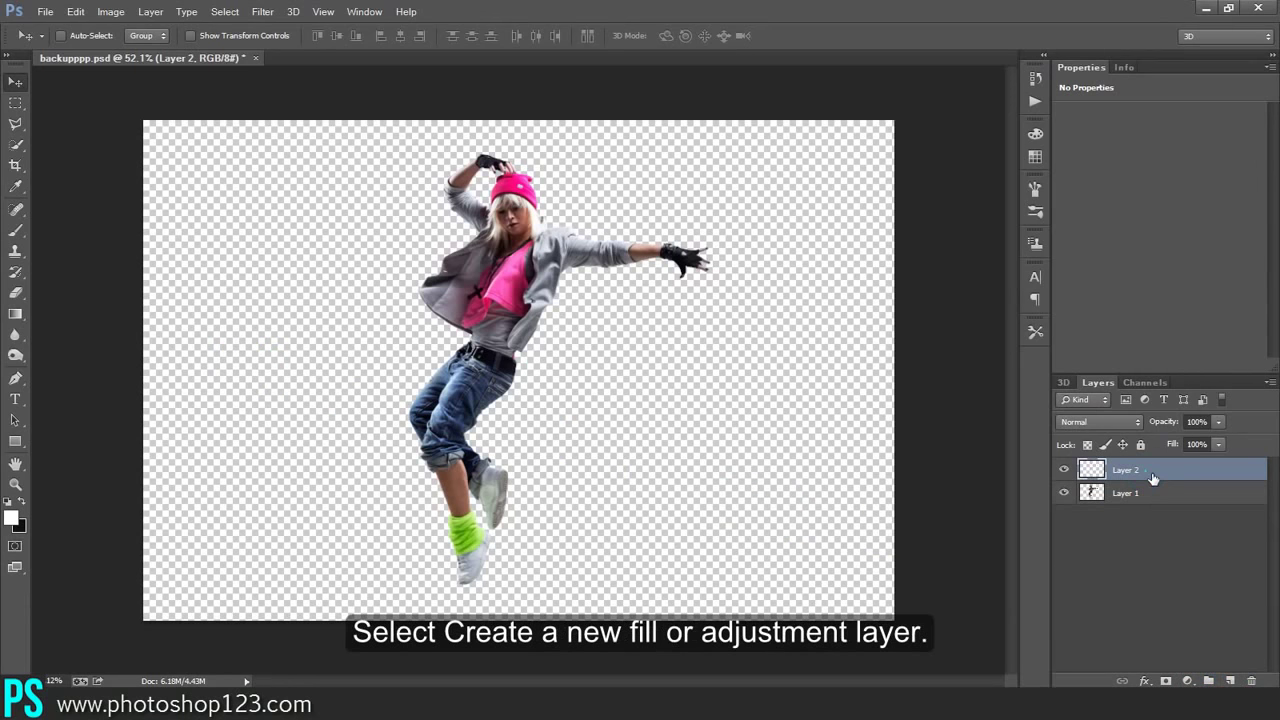
pyautogui.moveTo(1150, 474)
pyautogui.mouseDown()
pyautogui.moveTo(1159, 516)
pyautogui.moveTo(1145, 506)
pyautogui.mouseUp()
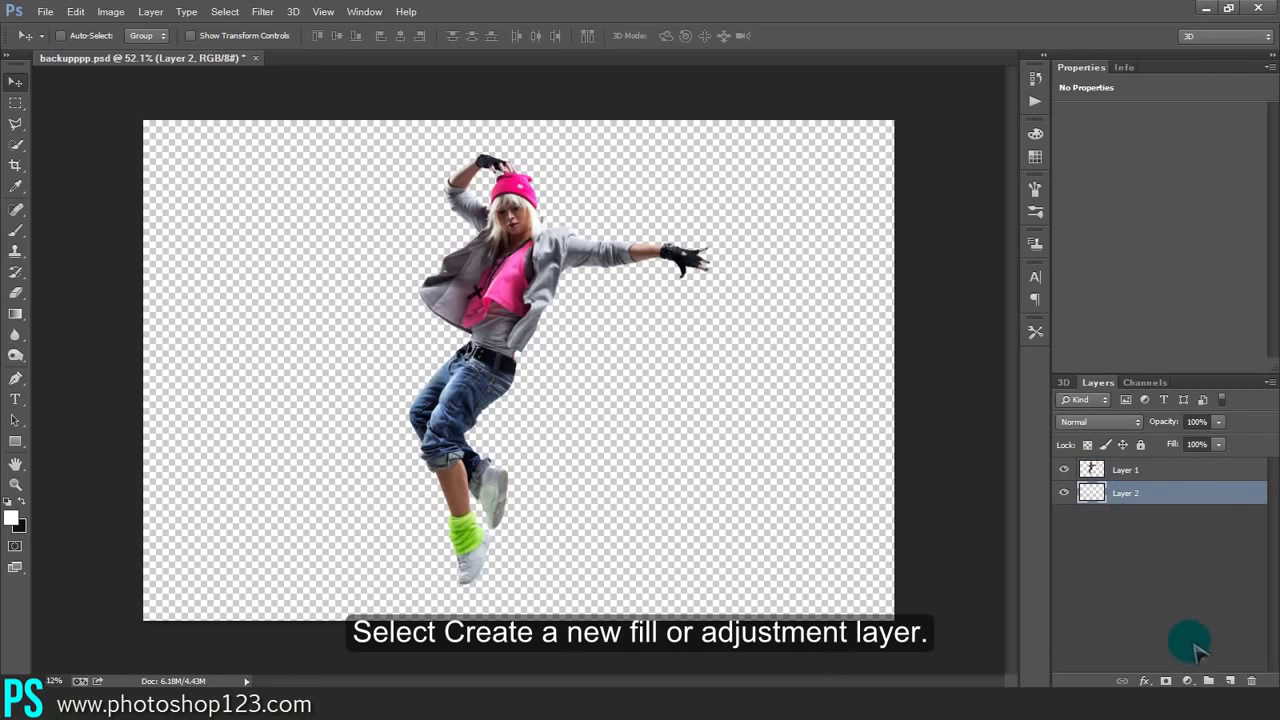
pyautogui.click(1188, 681)
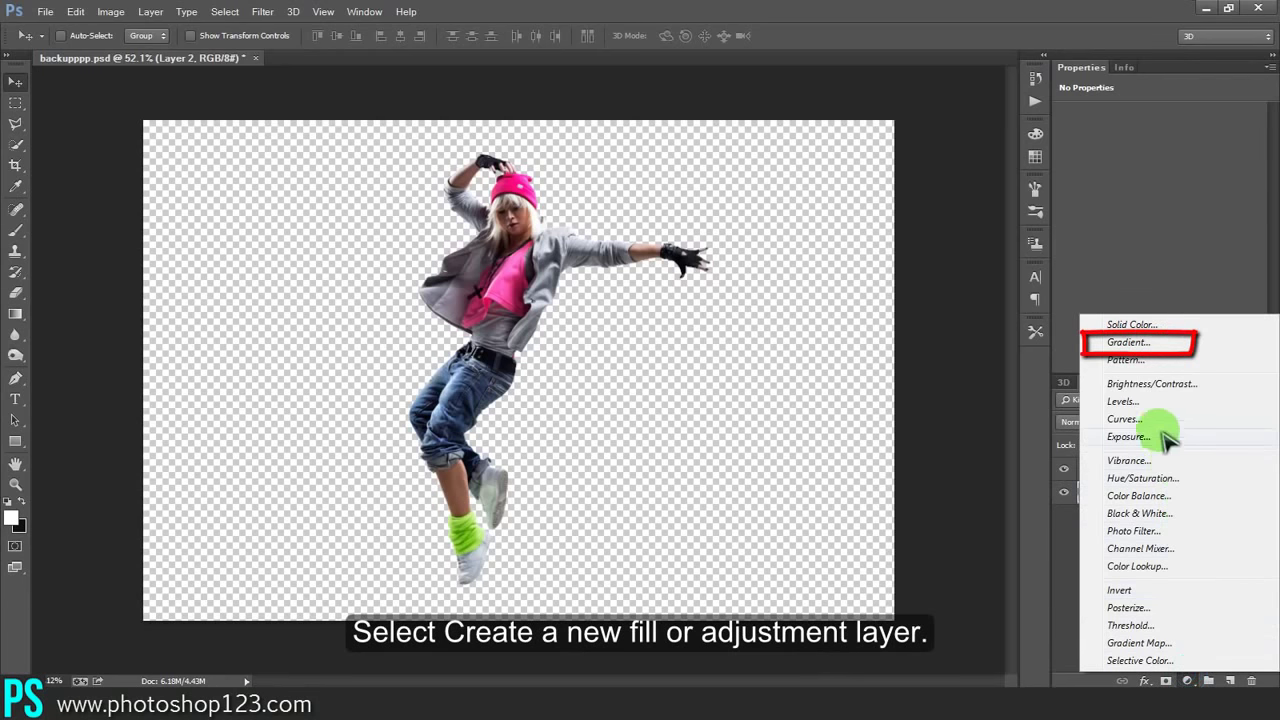
# Add a Foreground to Background gradient fill with the left stop set to light purple de78ff
pyautogui.click(1130, 343)
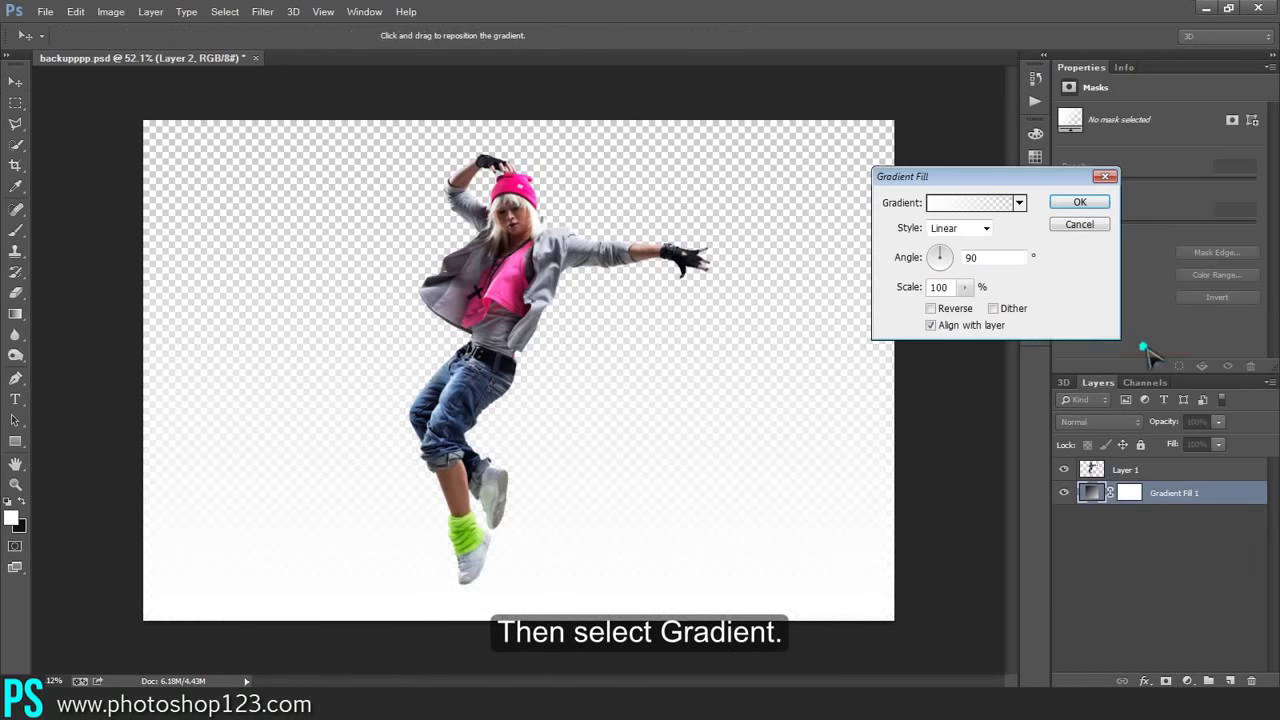
pyautogui.click(975, 203)
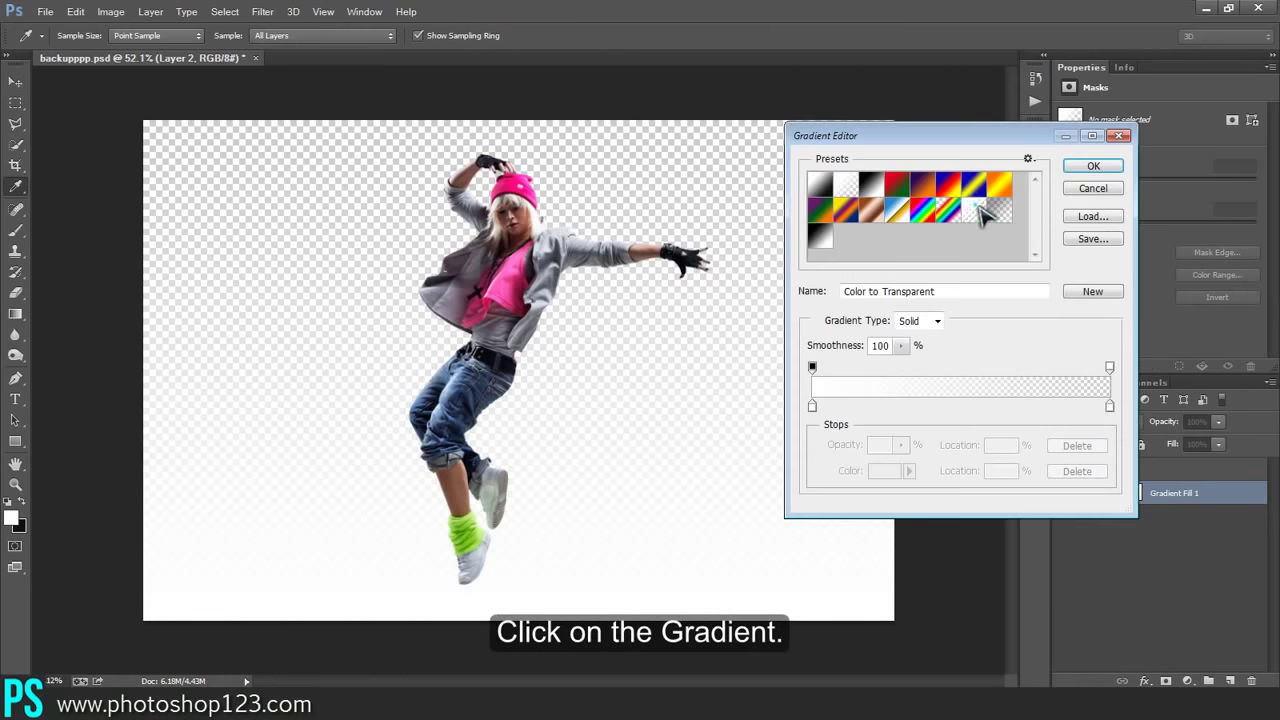
pyautogui.click(819, 184)
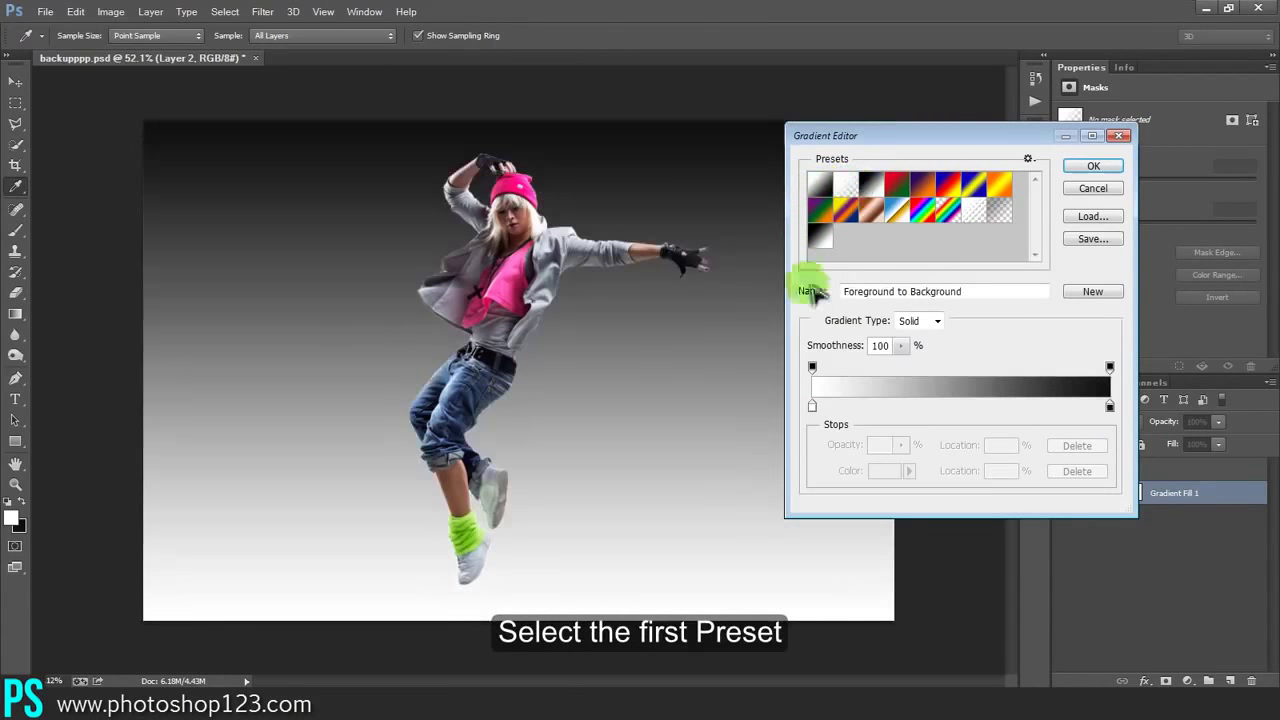
pyautogui.click(813, 406)
pyautogui.click(883, 471)
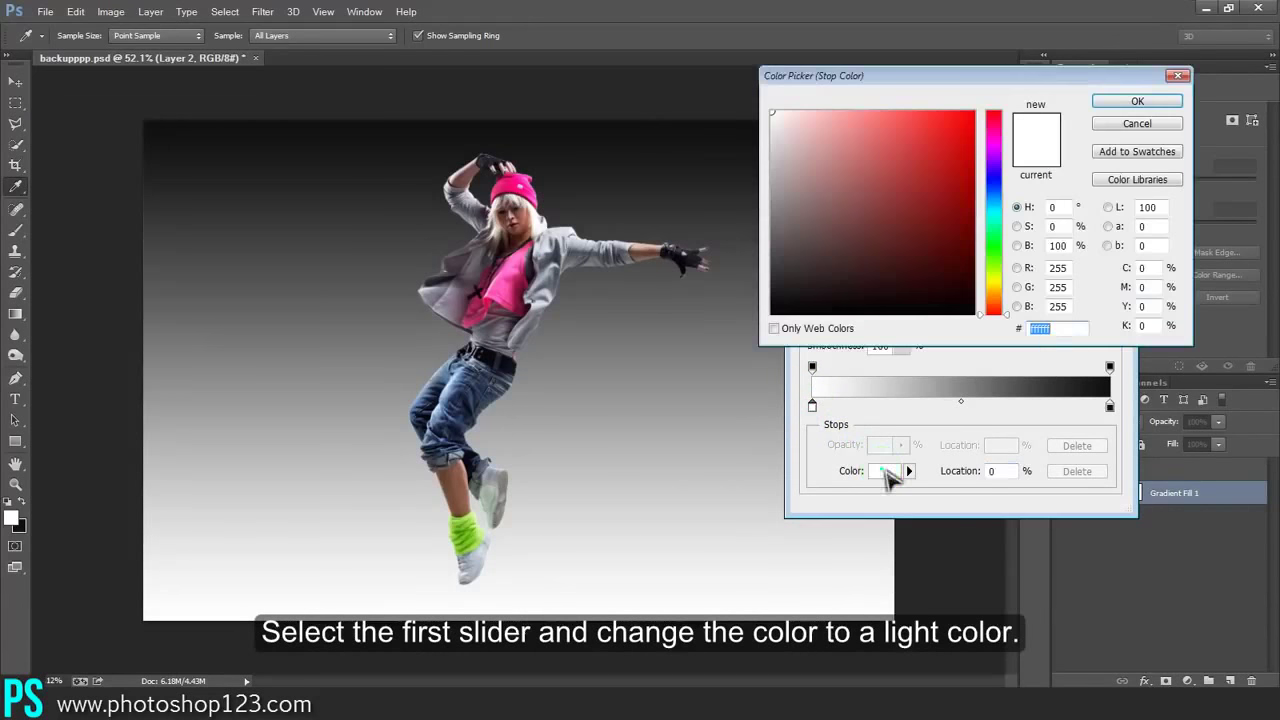
pyautogui.moveTo(995, 214); pyautogui.dragTo(1003, 160)
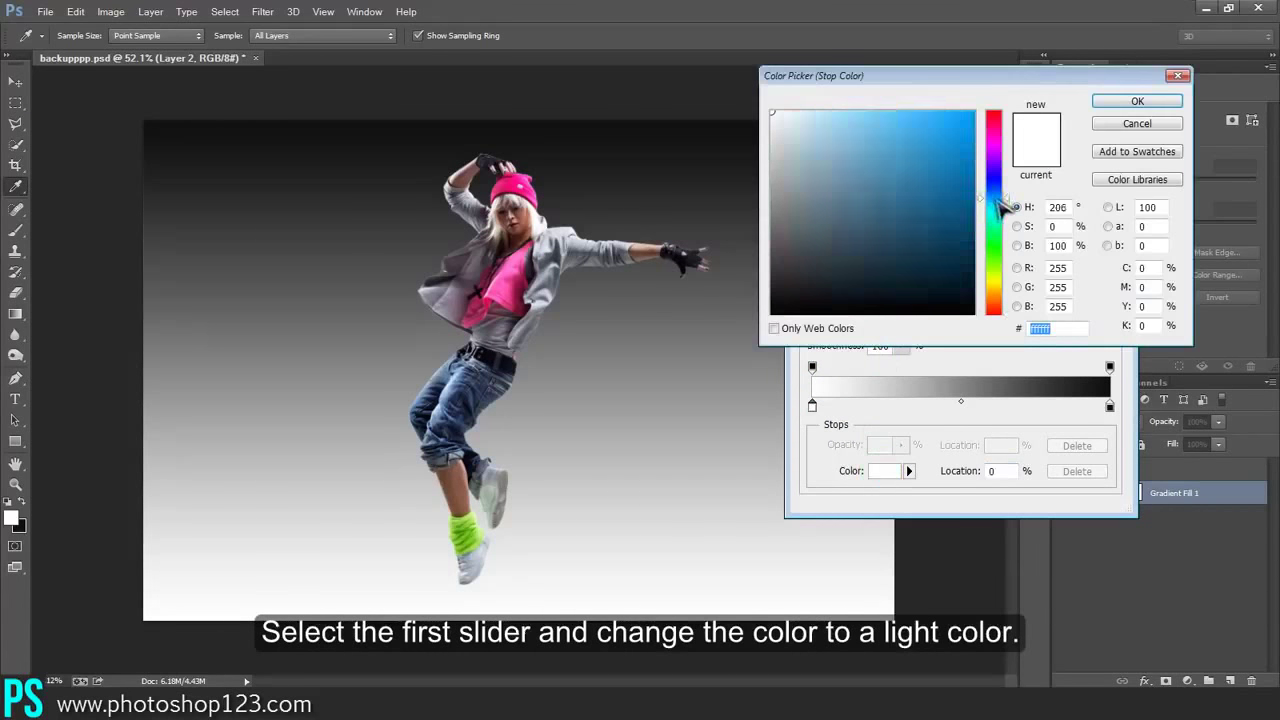
pyautogui.click(907, 111)
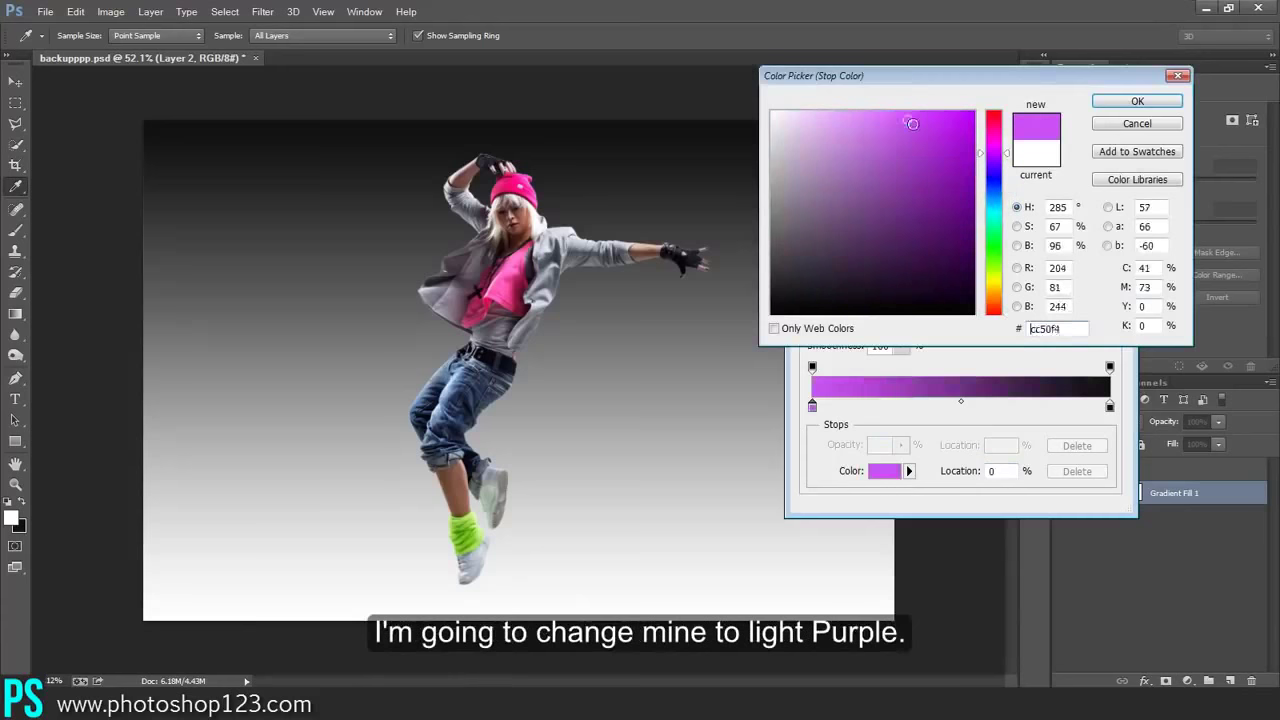
pyautogui.click(878, 111)
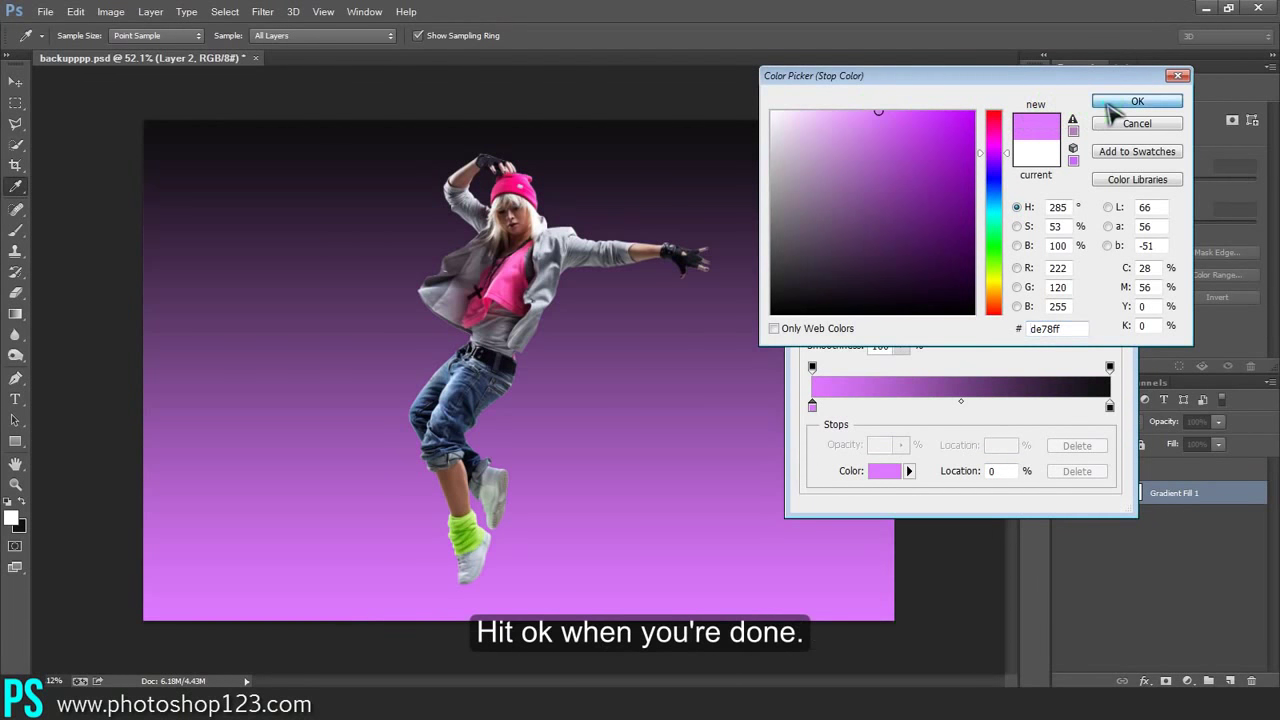
pyautogui.click(1100, 104)
# Set the right gradient stop to near-black 191919 and apply the gradient
pyautogui.click(1110, 405)
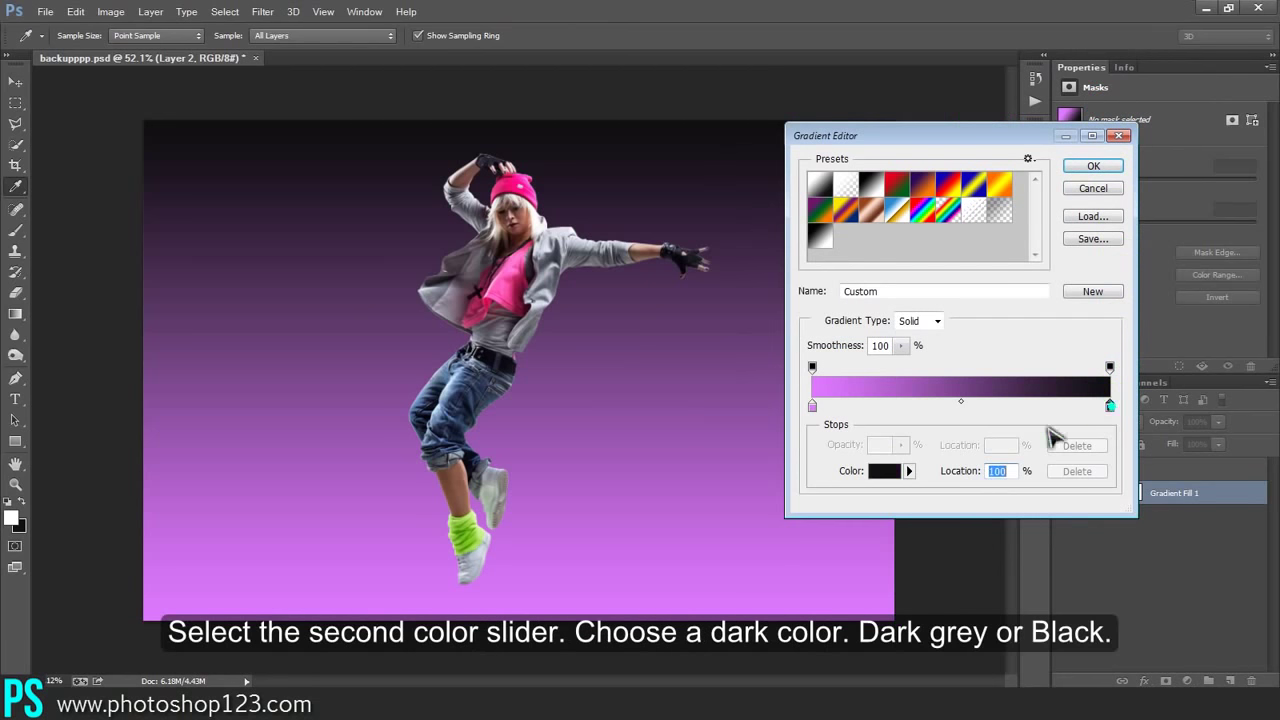
pyautogui.click(891, 476)
pyautogui.click(775, 290)
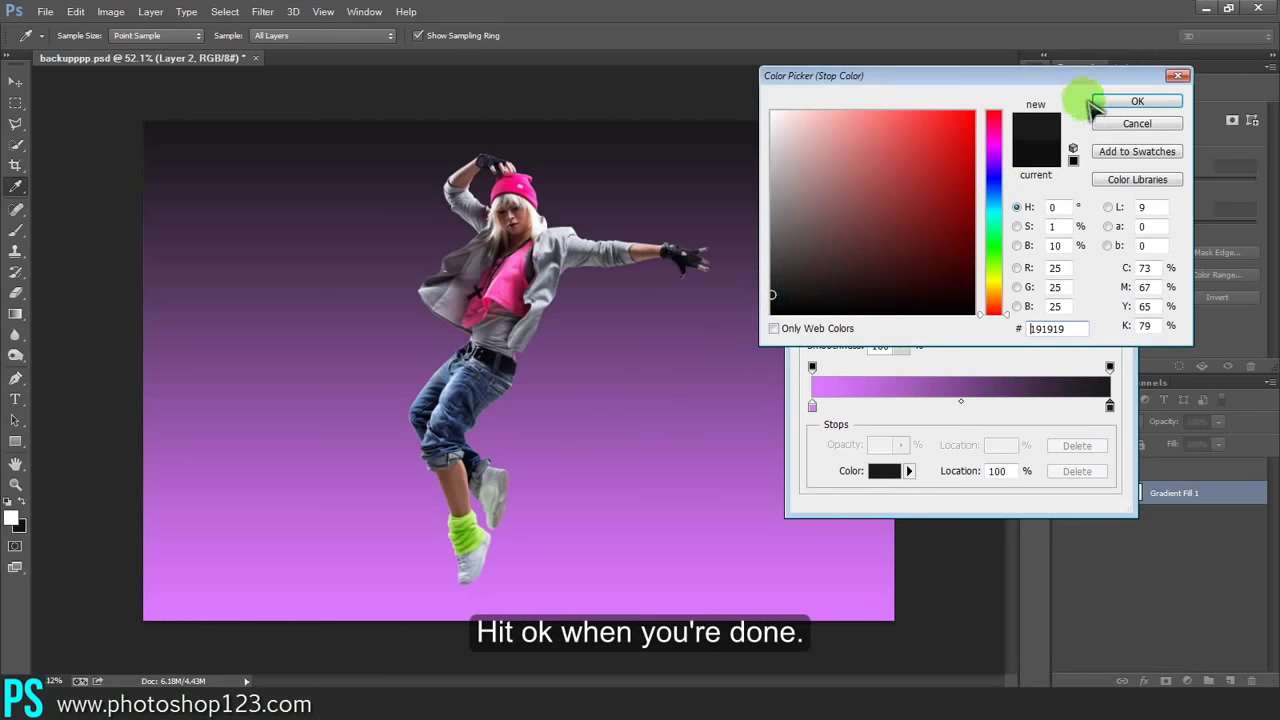
pyautogui.click(1118, 100)
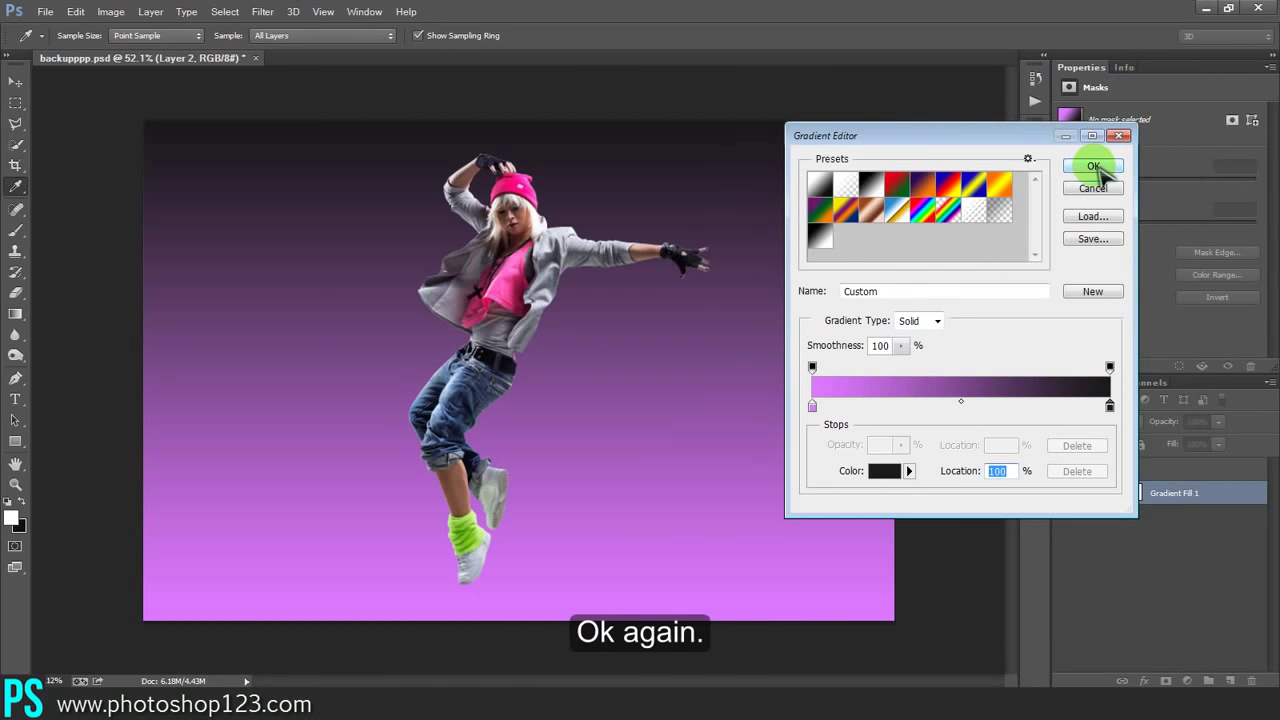
pyautogui.click(1093, 165)
# Make the gradient Radial, centre it behind the dancer, and set Scale to 90%
pyautogui.click(985, 229)
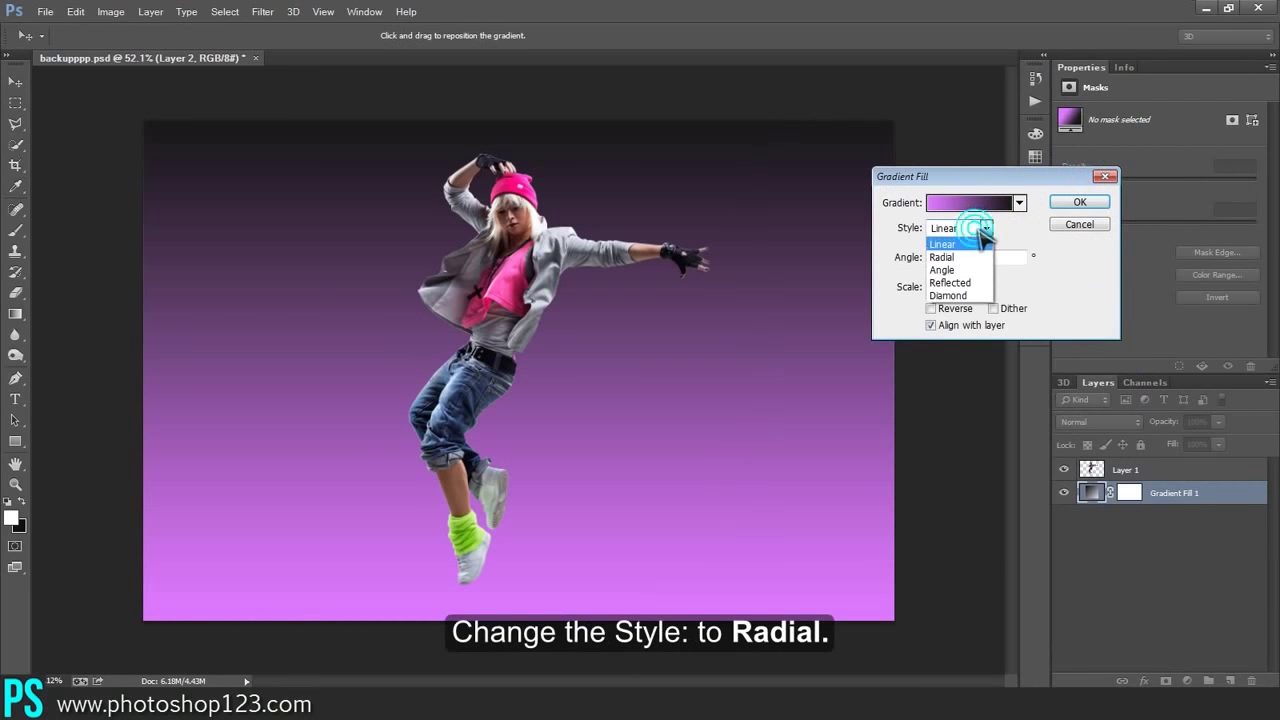
pyautogui.click(984, 258)
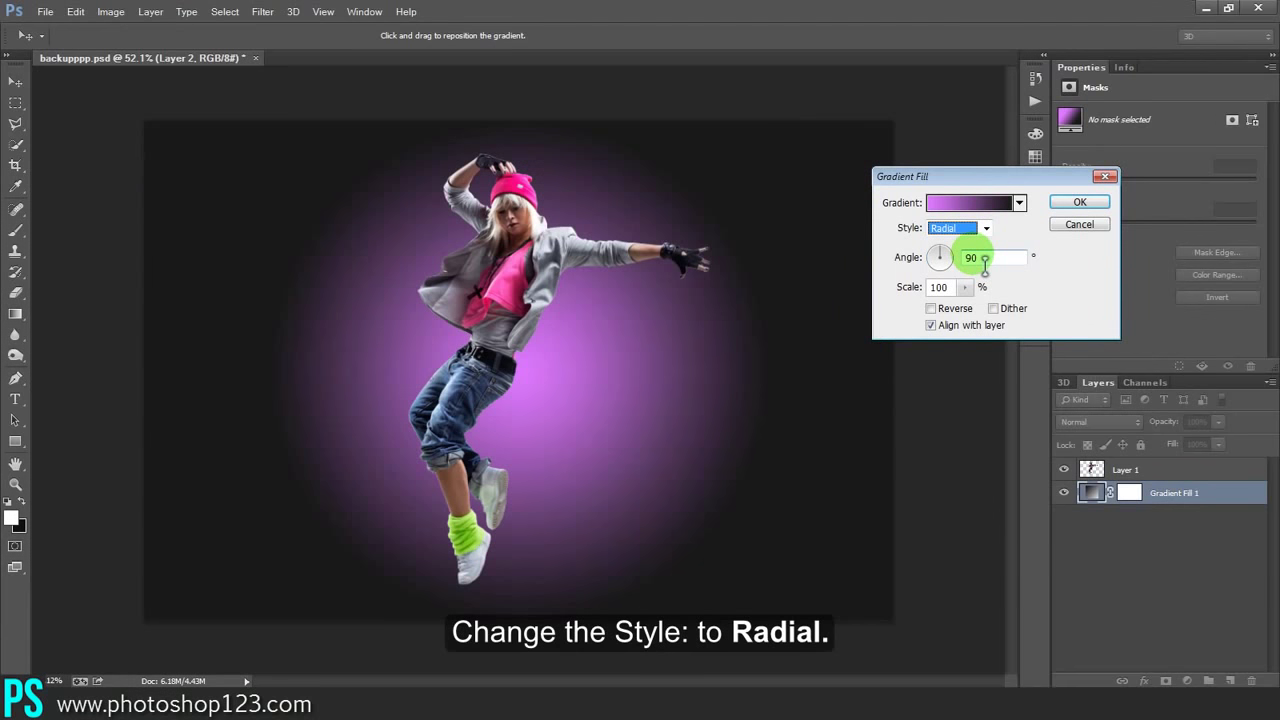
pyautogui.moveTo(674, 271)
pyautogui.mouseDown()
pyautogui.moveTo(743, 269)
pyautogui.moveTo(663, 280)
pyautogui.moveTo(663, 306)
pyautogui.moveTo(737, 214)
pyautogui.moveTo(697, 234)
pyautogui.moveTo(733, 255)
pyautogui.mouseUp()
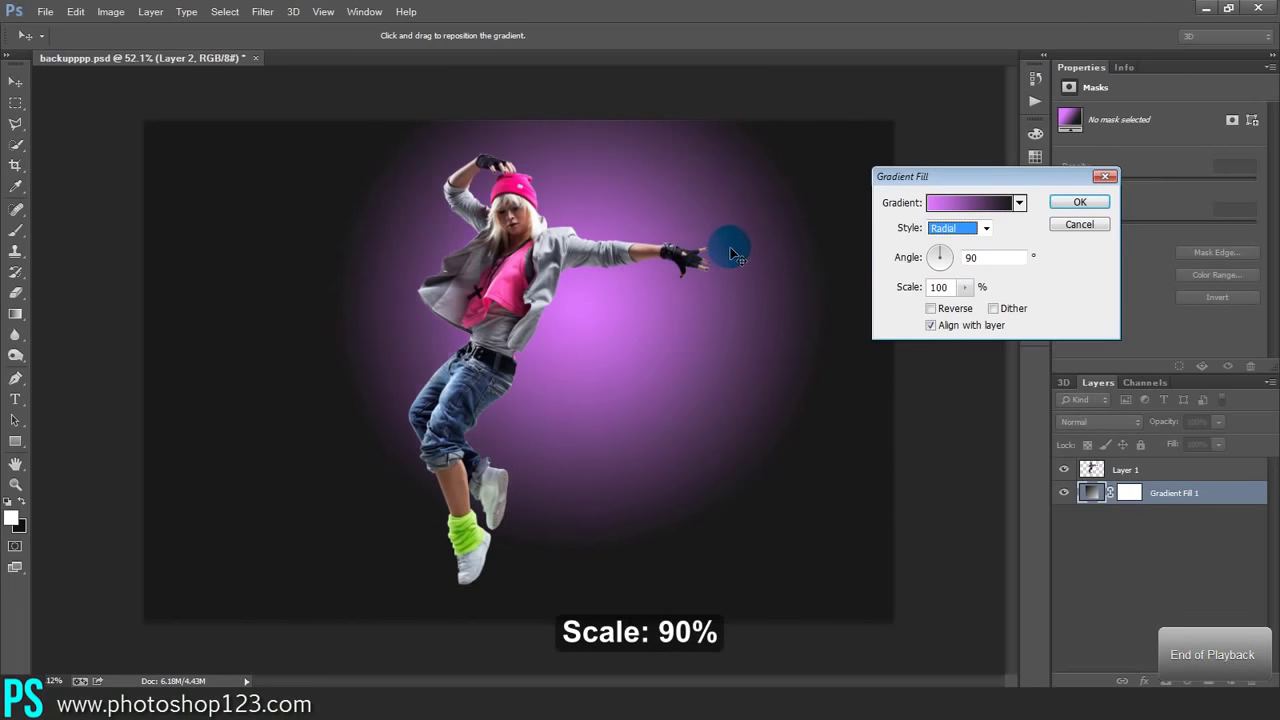
pyautogui.click(965, 287)
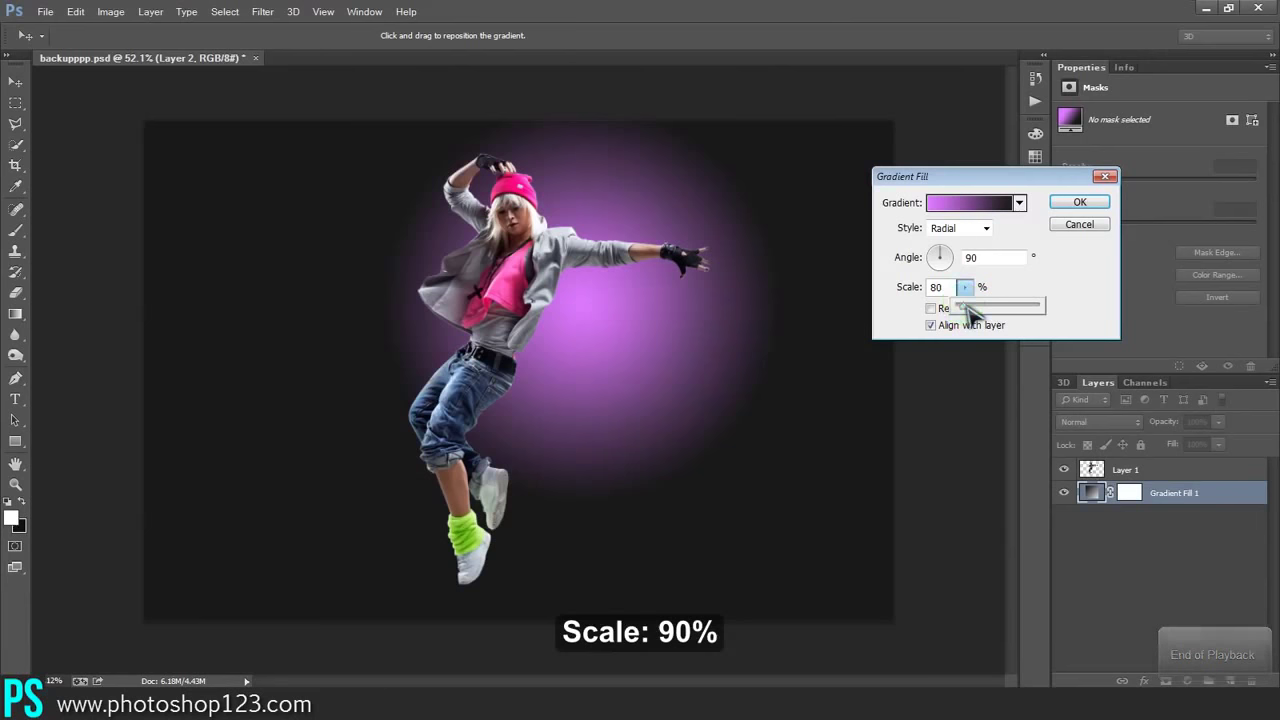
pyautogui.moveTo(966, 306); pyautogui.dragTo(968, 306)
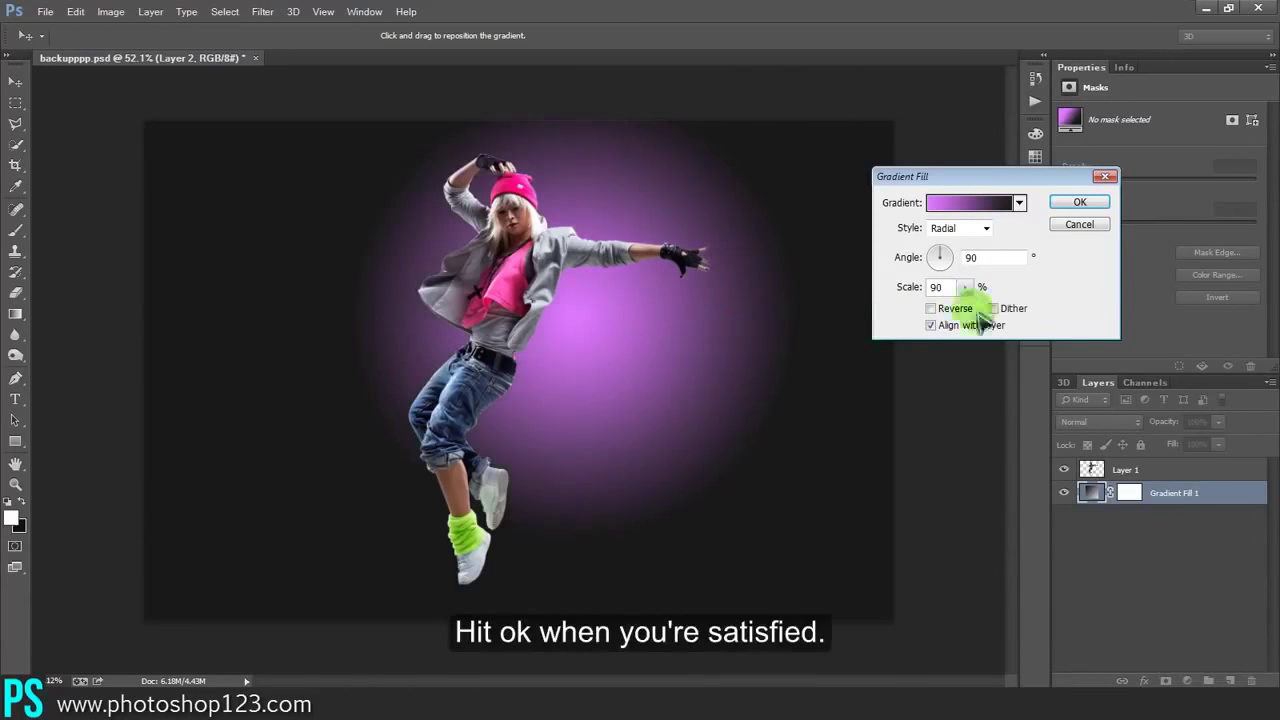
pyautogui.click(1078, 203)
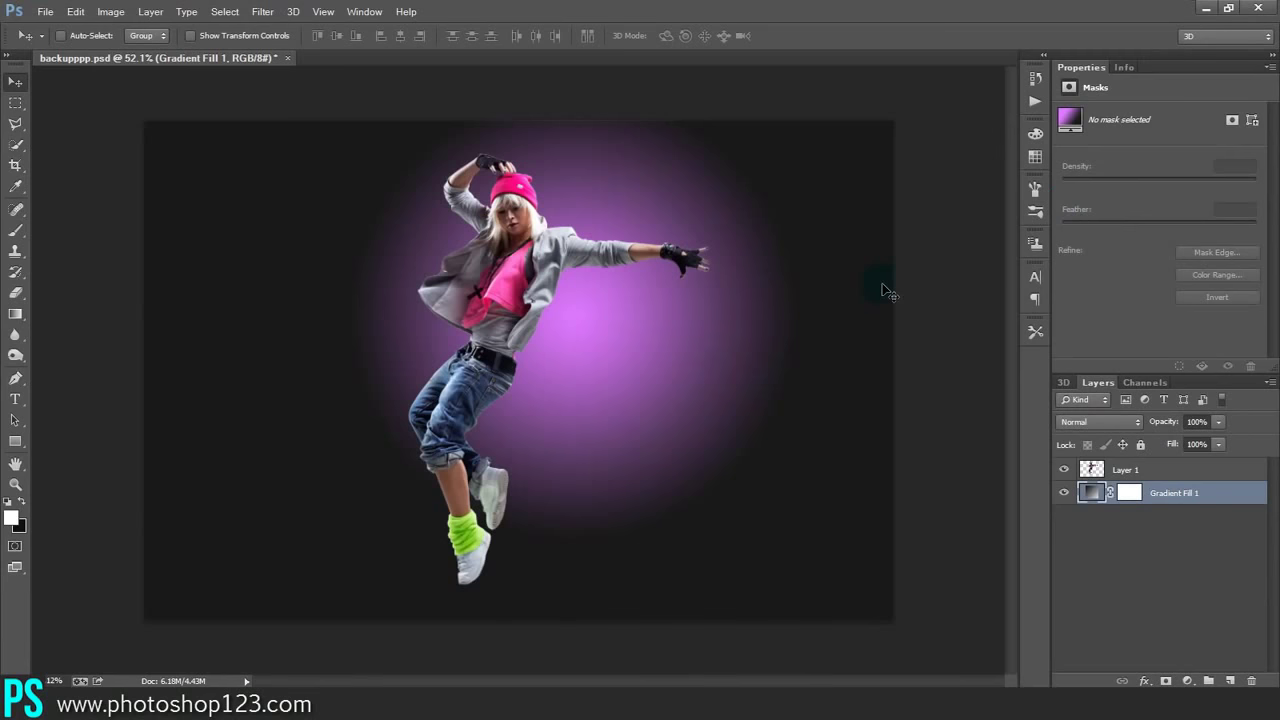
# Load a selection around the dancer on Layer 1 for edge refinement
pyautogui.click(1091, 467)
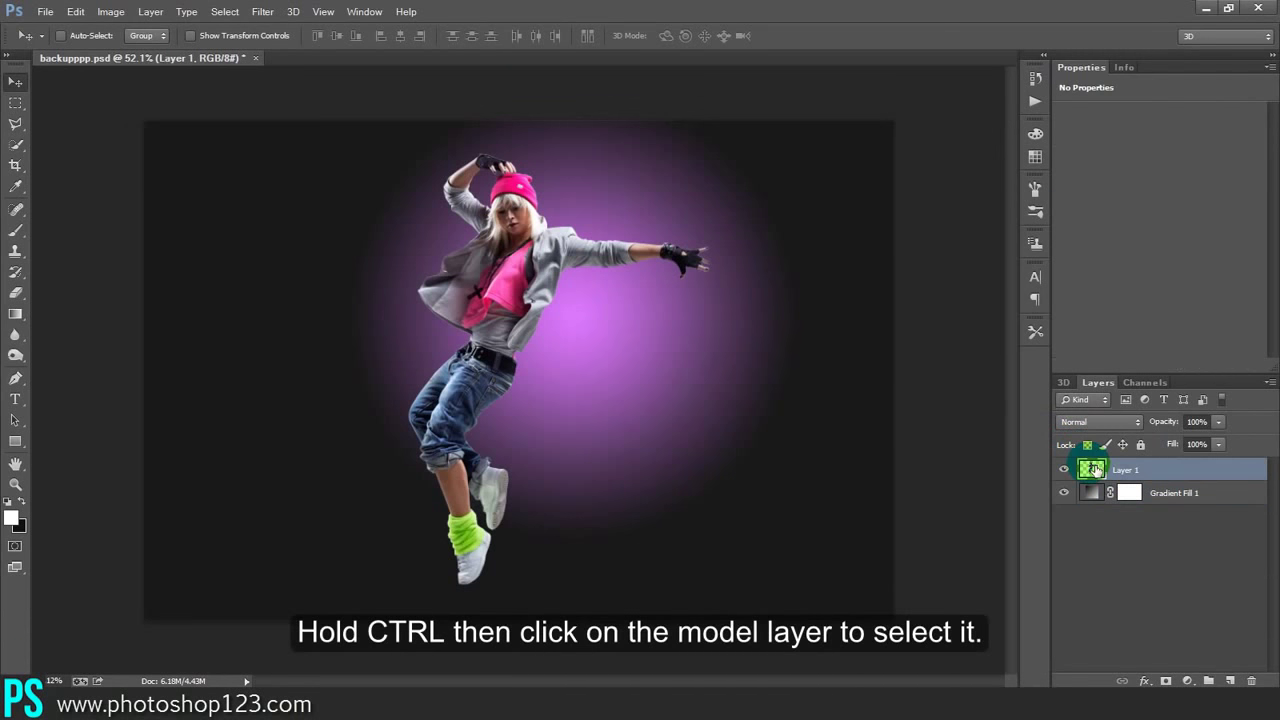
pyautogui.keyDown('ctrl'); pyautogui.click(1095, 470); pyautogui.keyUp('ctrl')
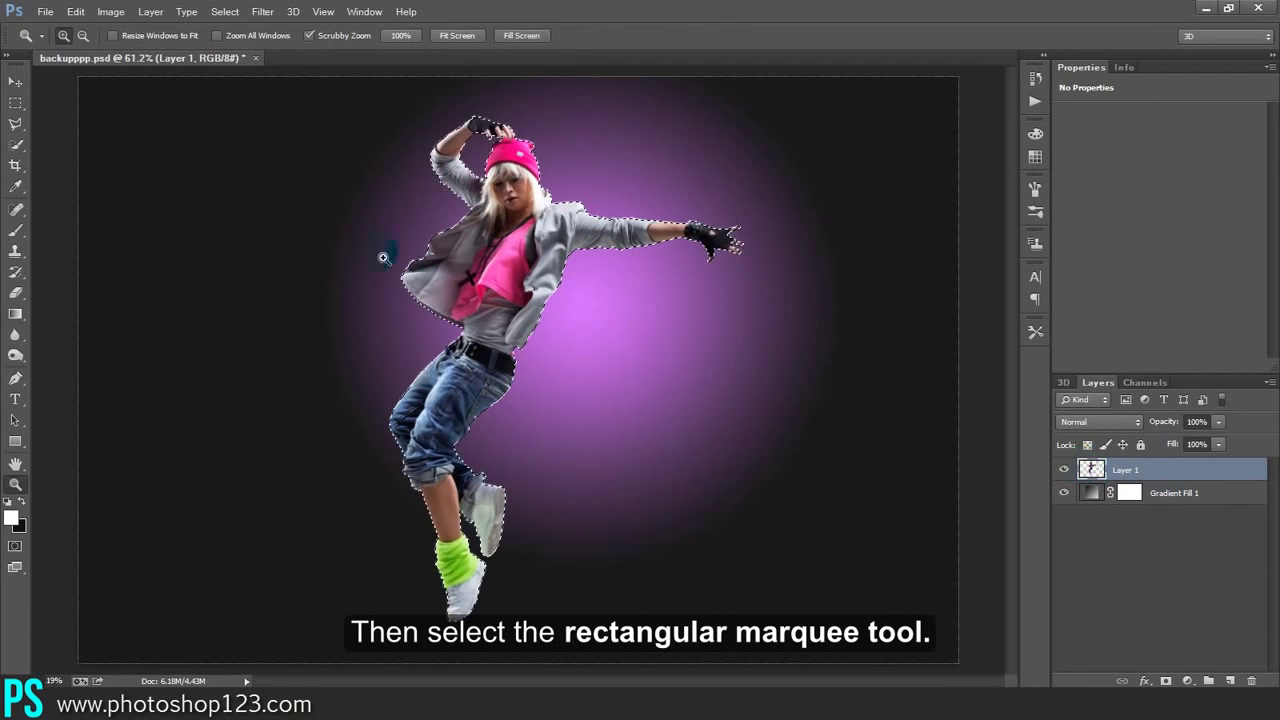
pyautogui.click(14, 104)
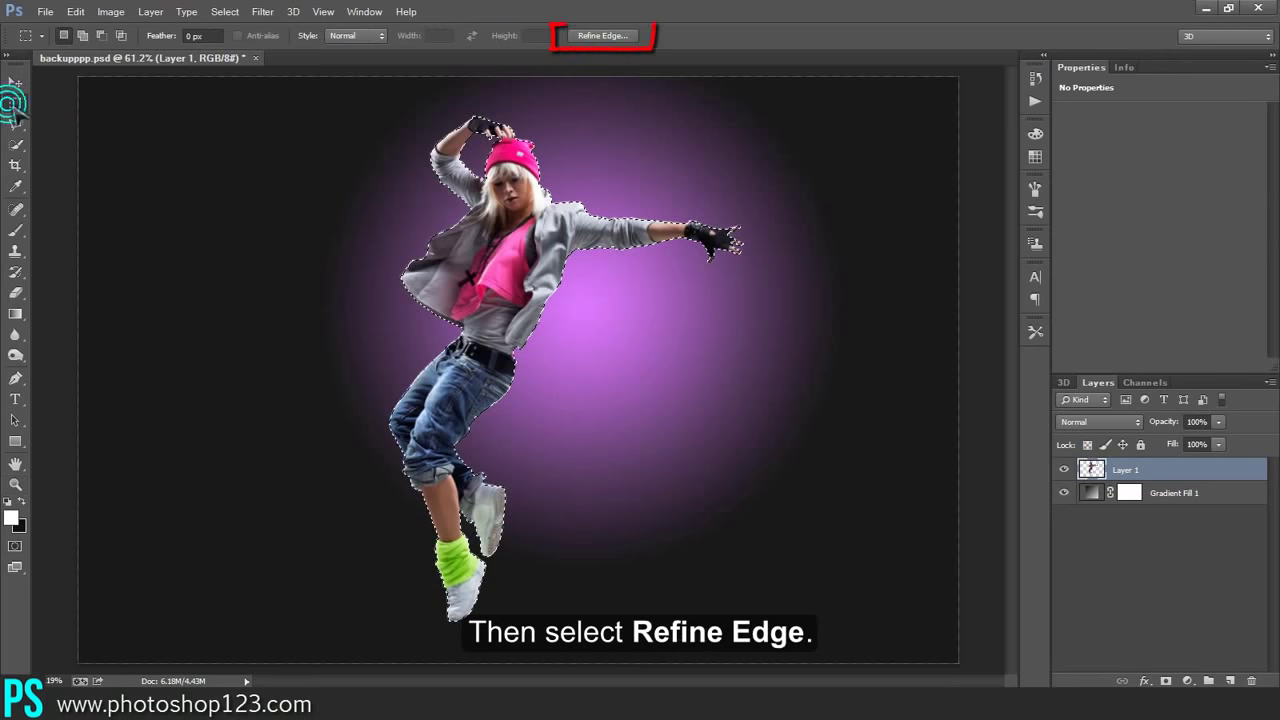
pyautogui.click(605, 36)
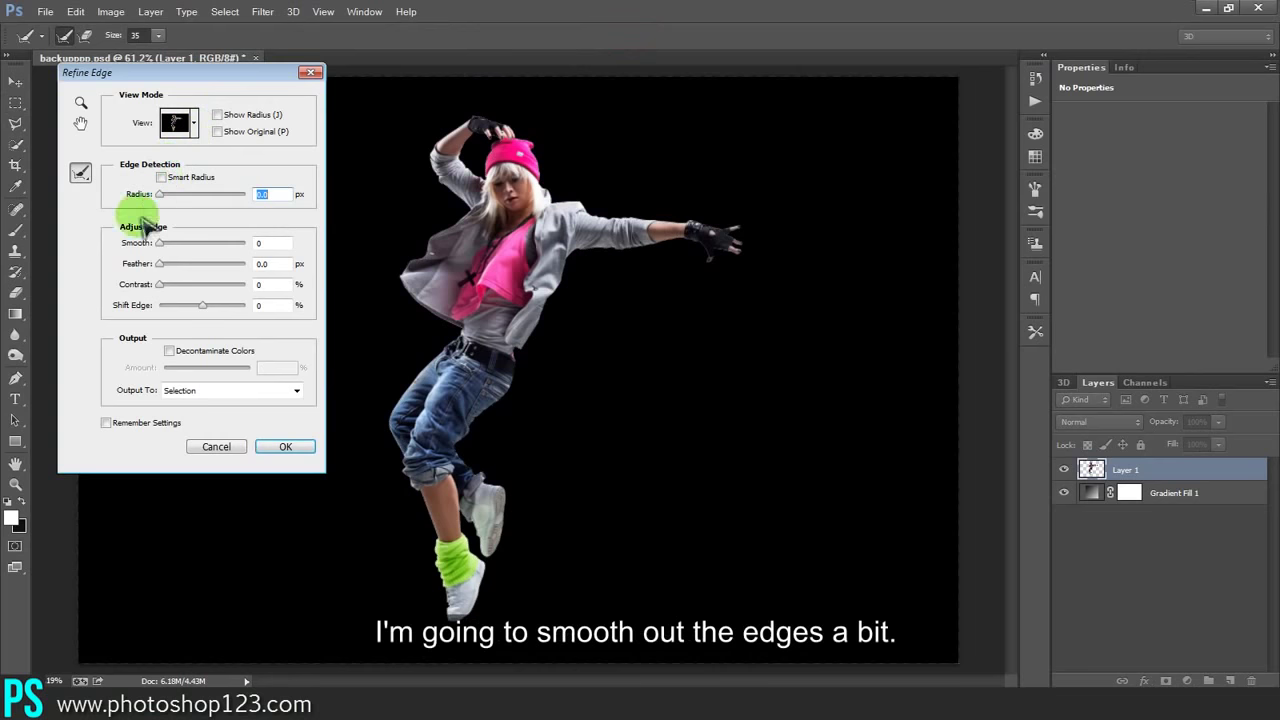
# Refine the selection edge with Smooth 2 and Feather 1 px, output to a new layer
pyautogui.click(262, 243)
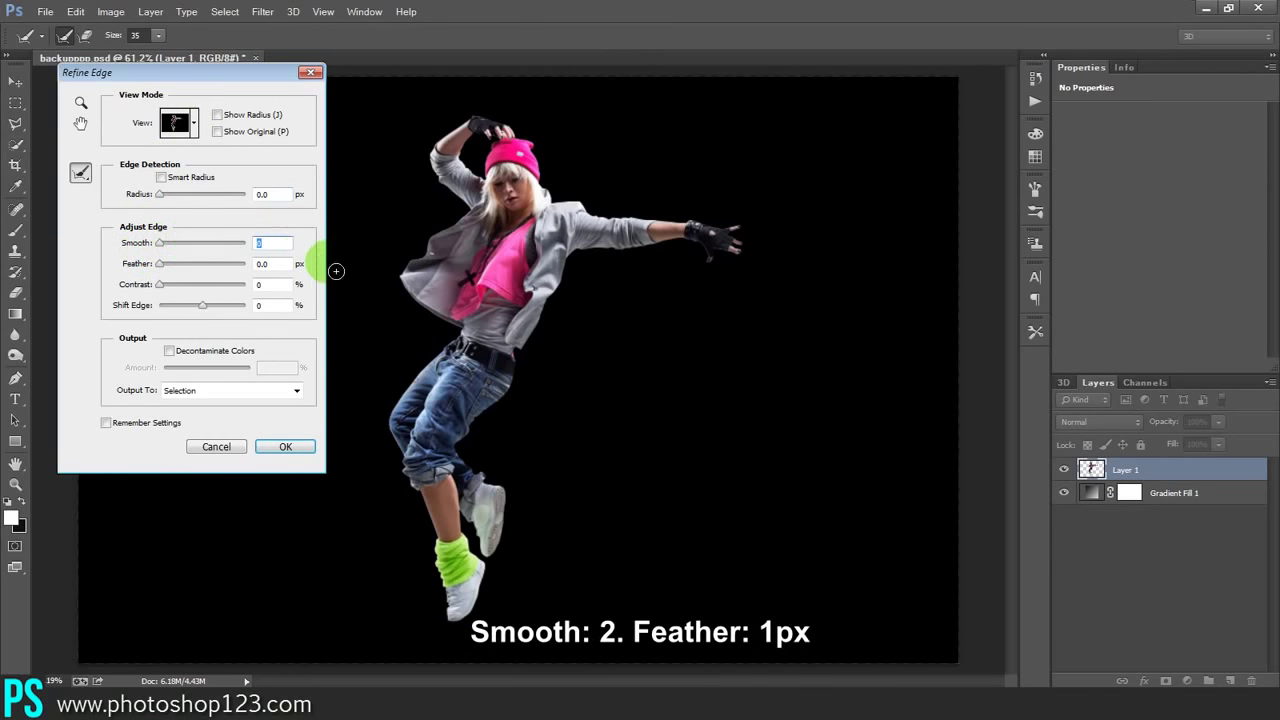
pyautogui.write('2')
pyautogui.click(264, 264)
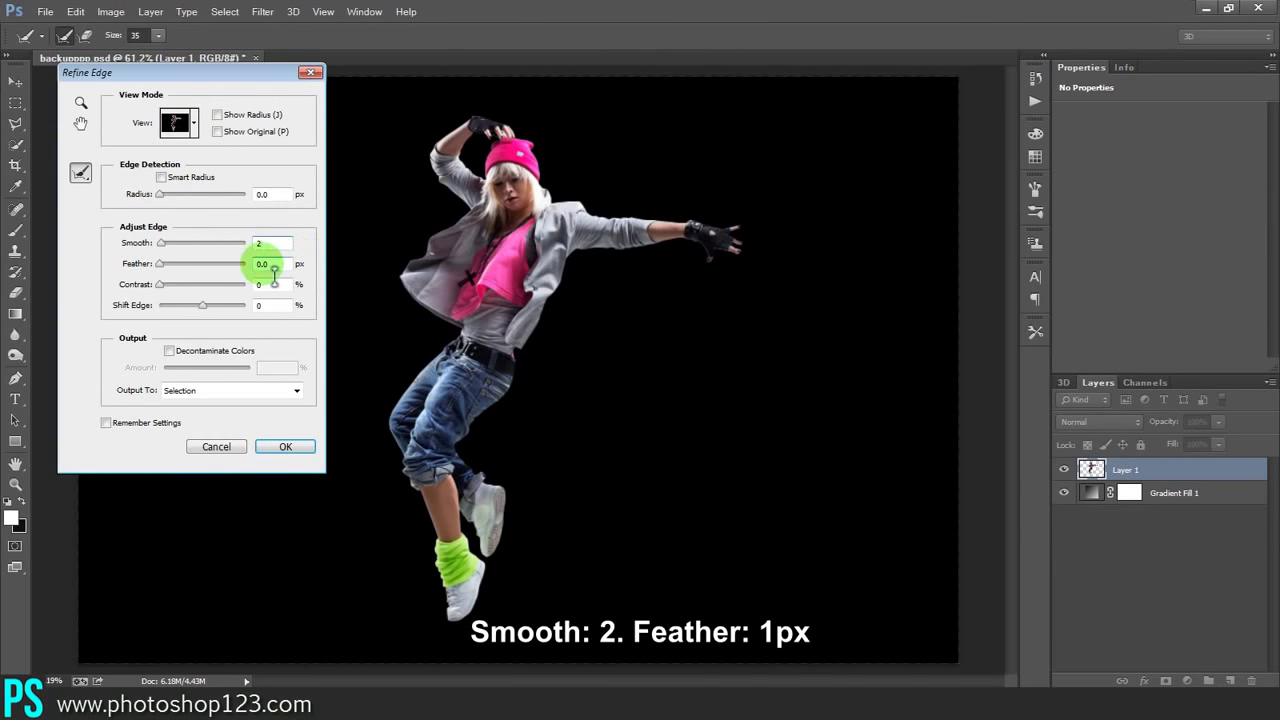
pyautogui.write('2')
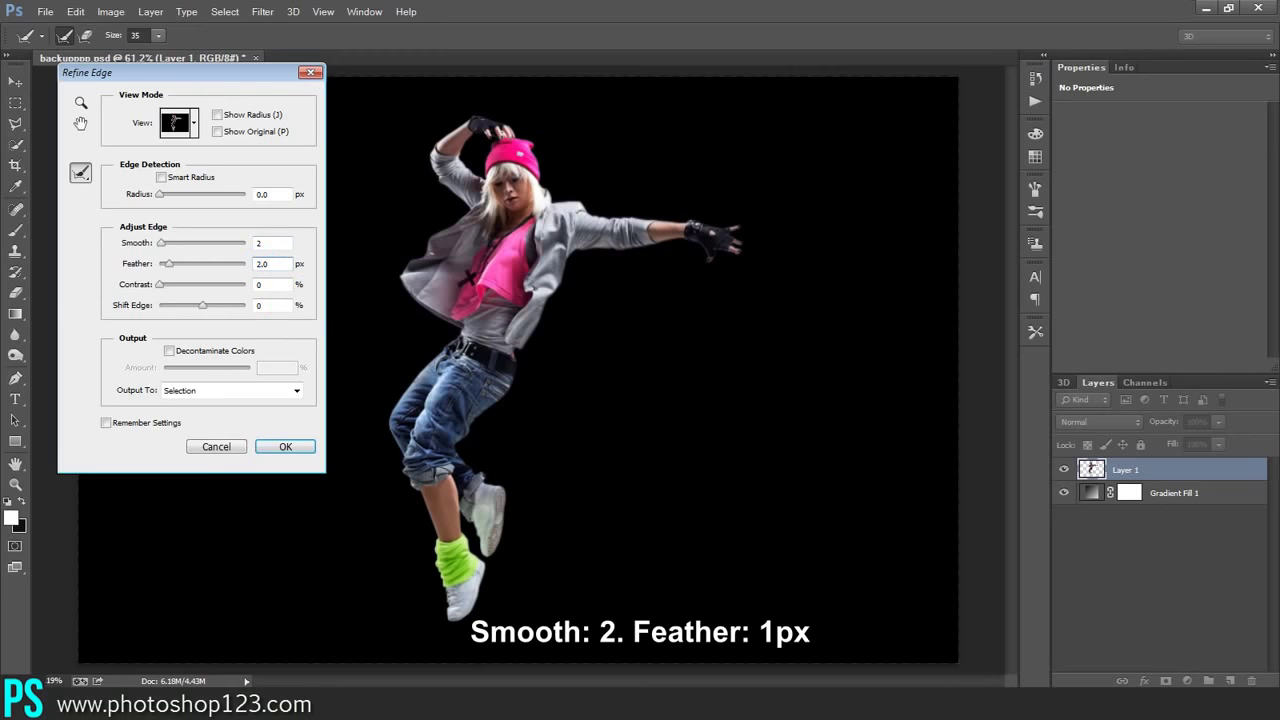
pyautogui.click(260, 263)
pyautogui.write('1')
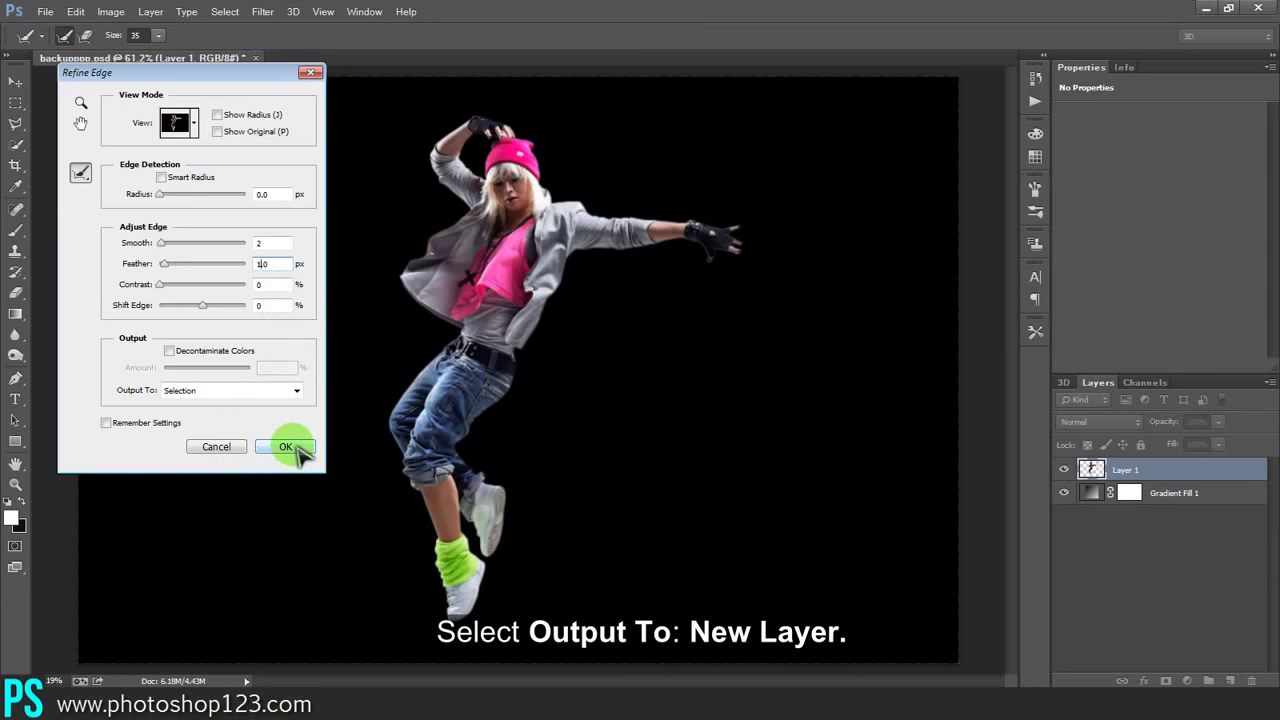
pyautogui.click(295, 391)
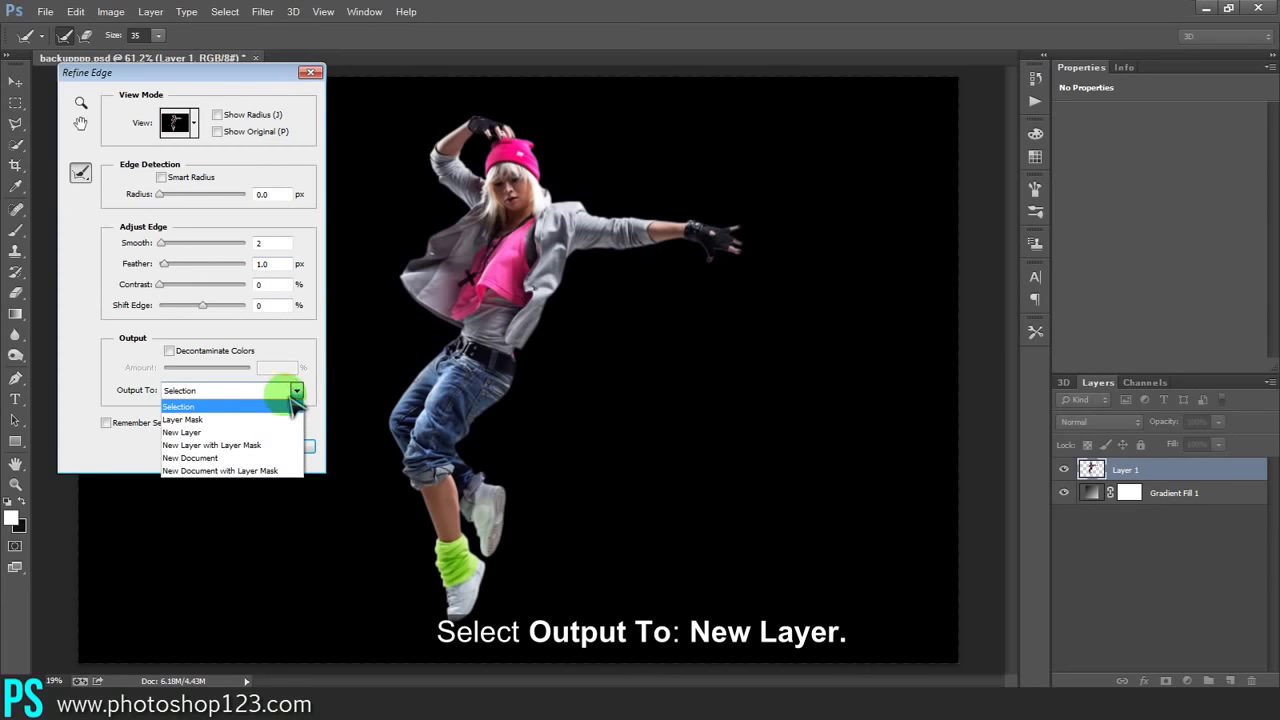
pyautogui.click(289, 432)
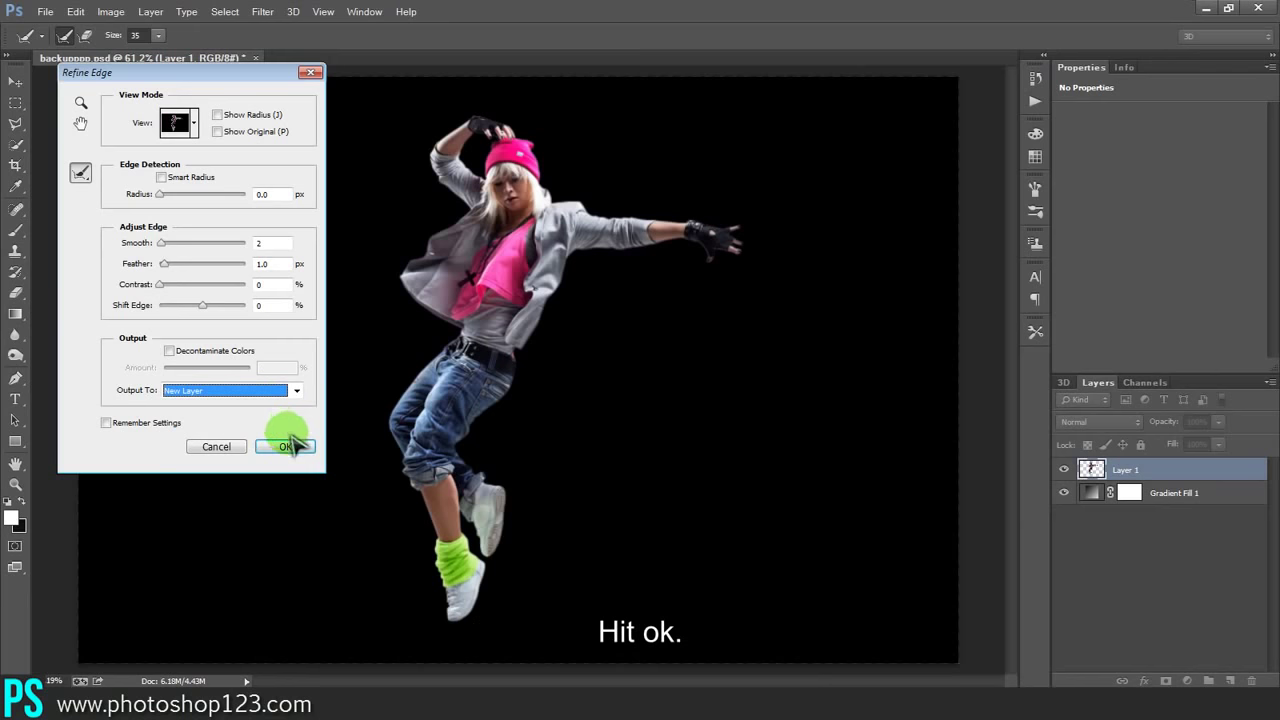
pyautogui.click(287, 447)
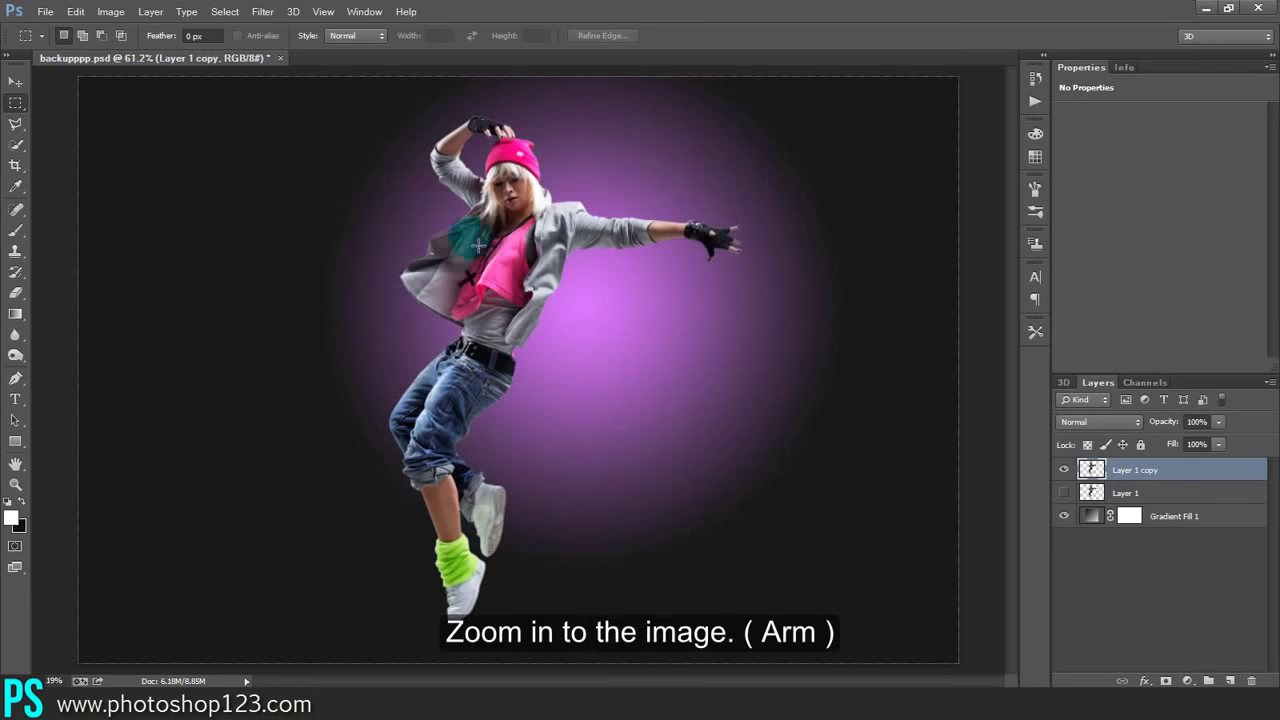
# Zoom in on the dancer's outstretched arm
pyautogui.click(15, 484)
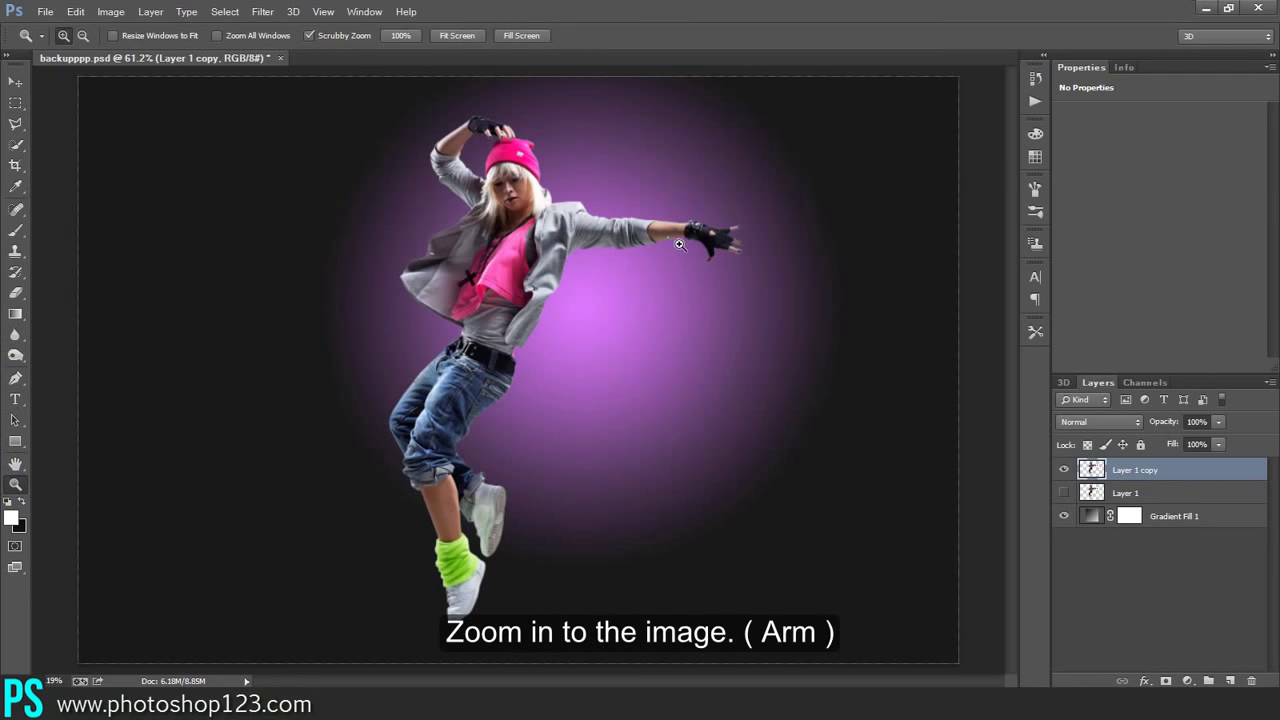
pyautogui.moveTo(685, 278); pyautogui.dragTo(760, 235)
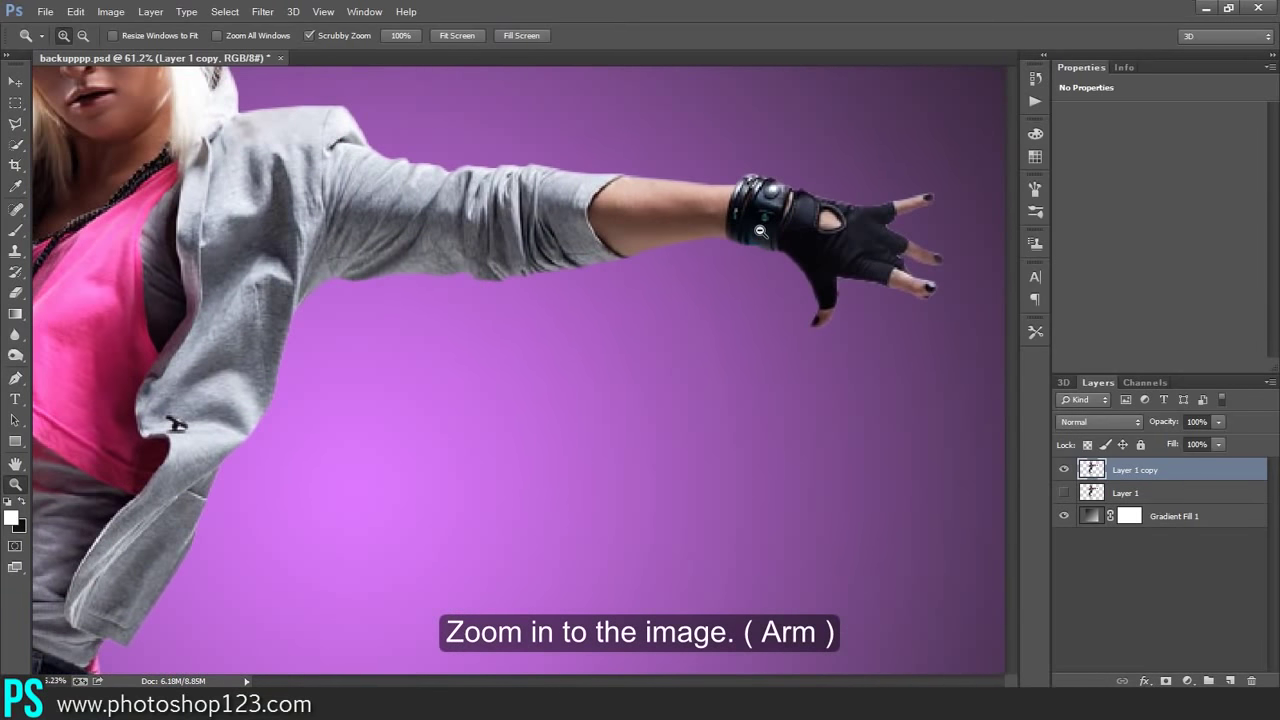
pyautogui.moveTo(700, 680); pyautogui.dragTo(674, 677)
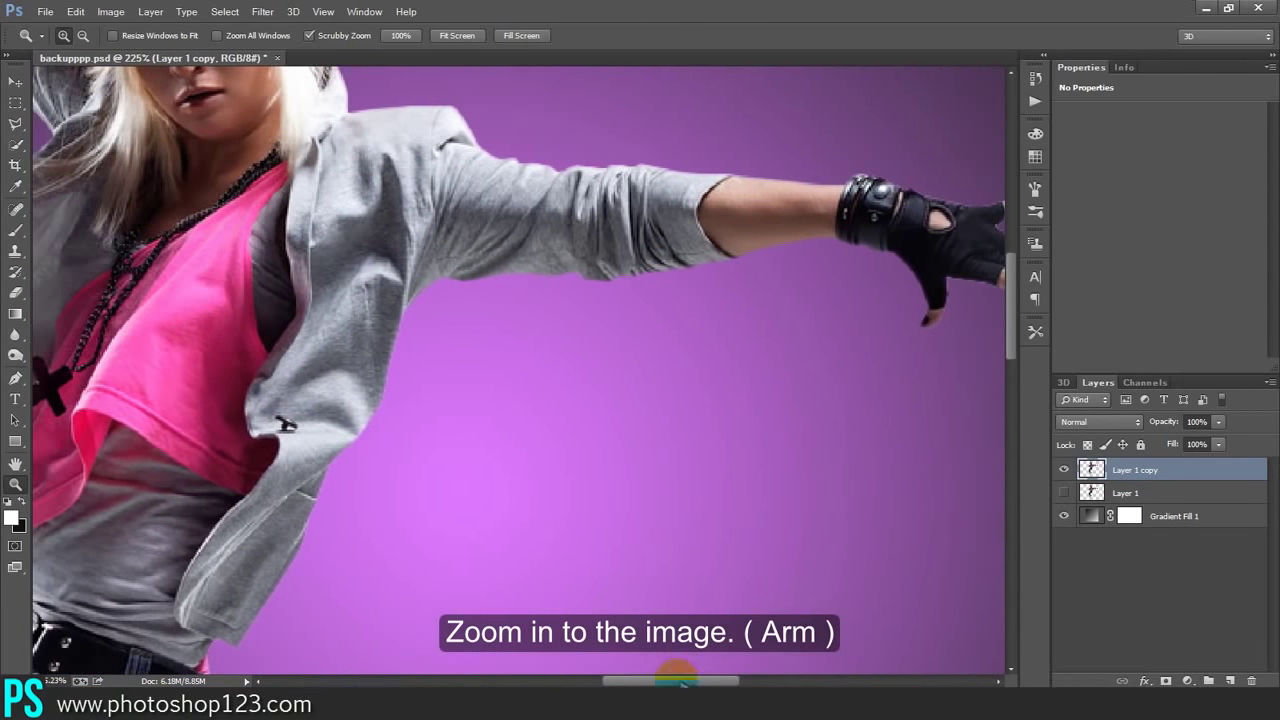
pyautogui.scroll(3, 645, 531)
pyautogui.click(628, 396)
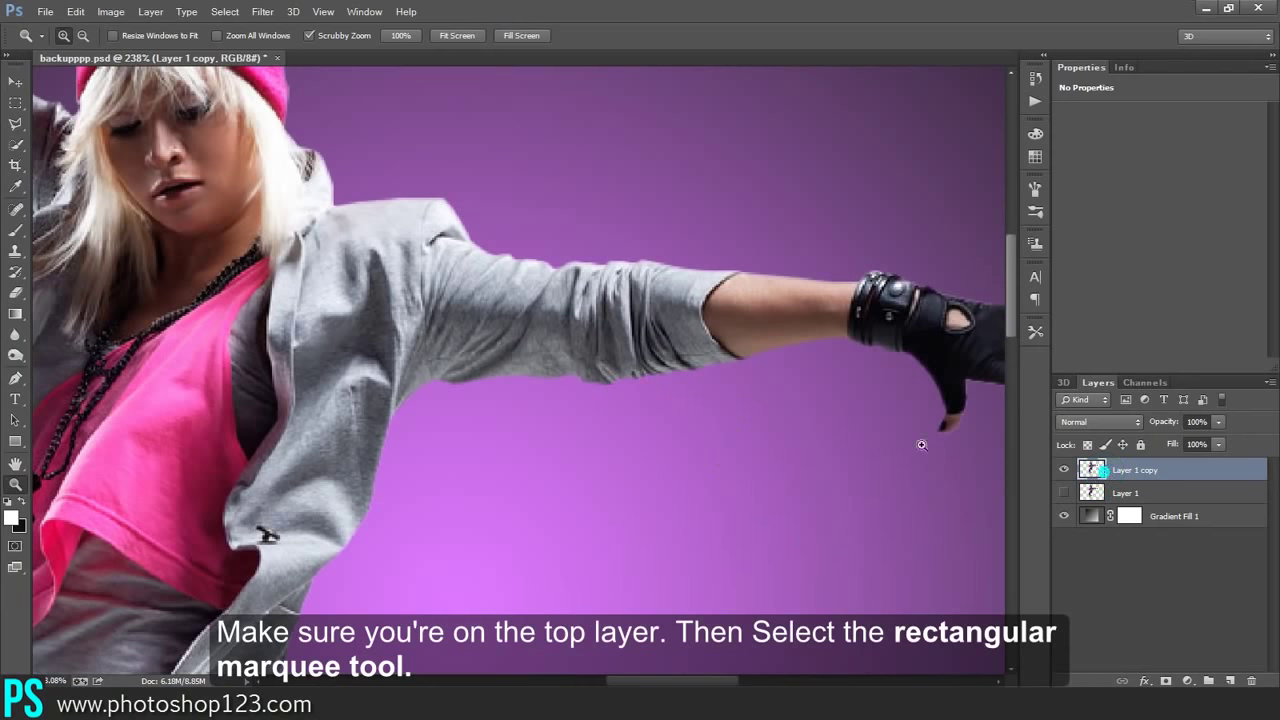
# Cut a first narrow vertical strip of the upper sleeve onto its own layer with Layer Via Cut
pyautogui.click(15, 102)
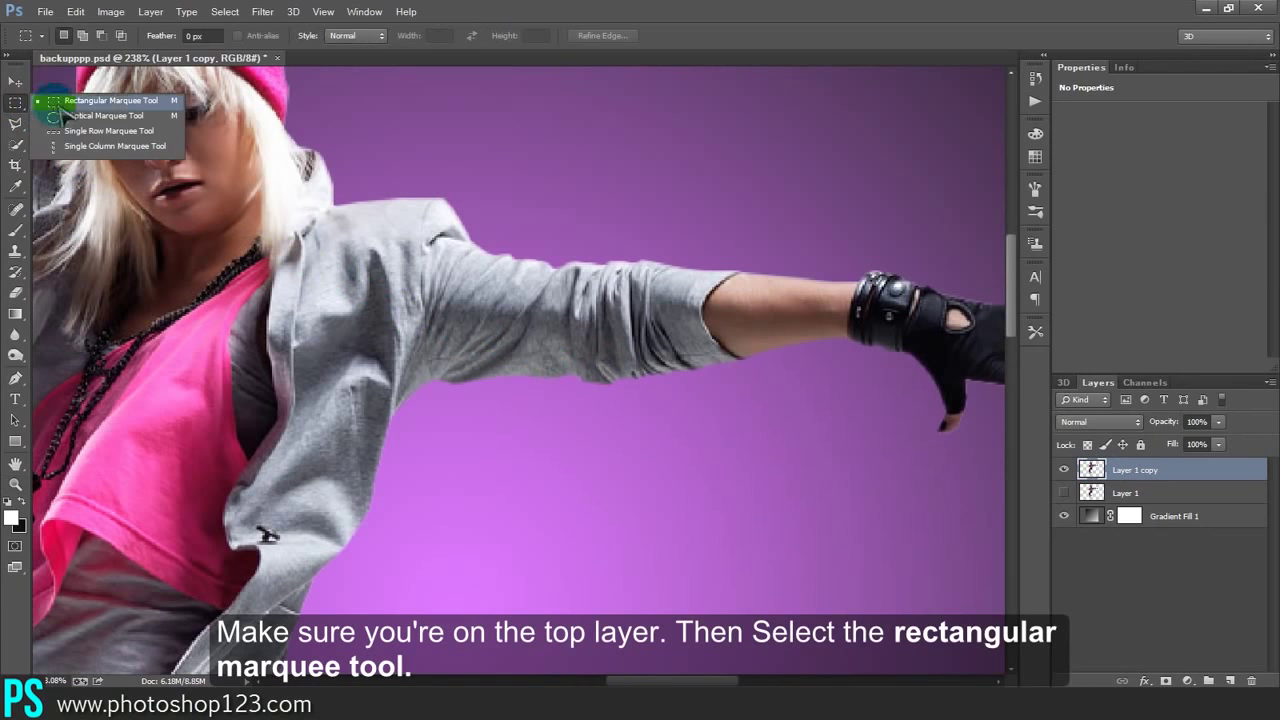
pyautogui.click(128, 101)
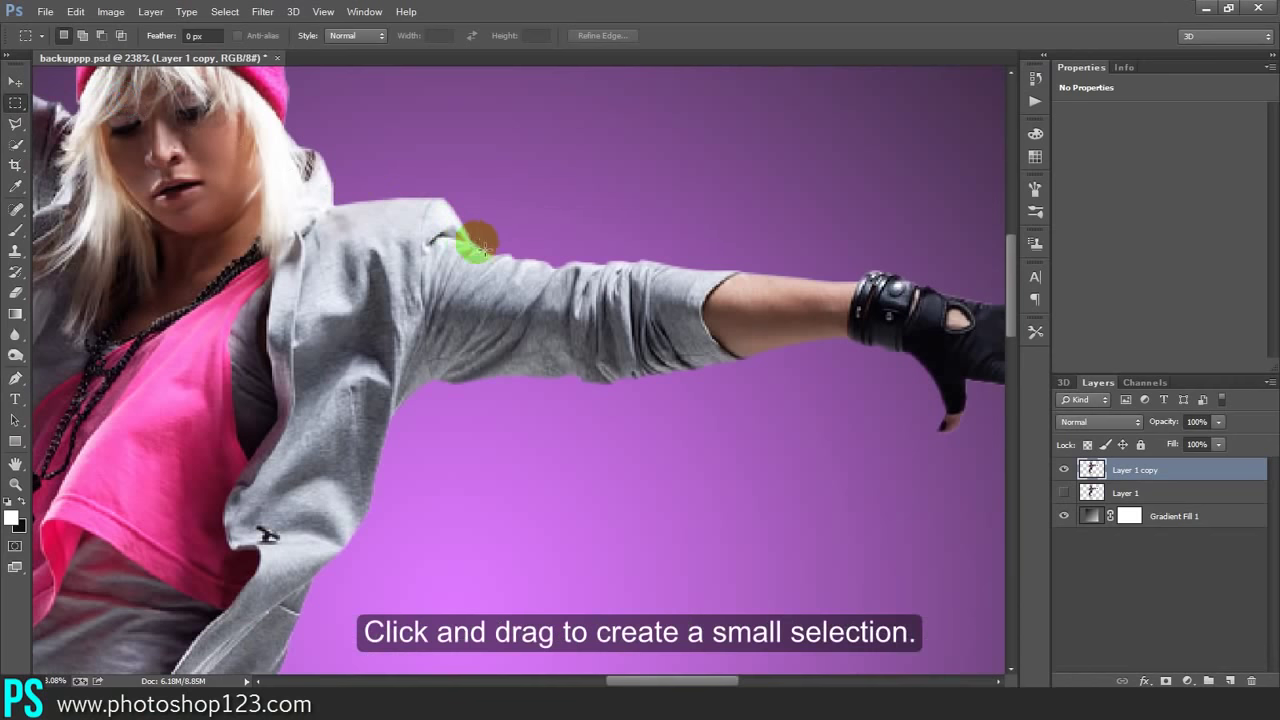
pyautogui.moveTo(495, 234)
pyautogui.mouseDown()
pyautogui.moveTo(522, 313)
pyautogui.moveTo(526, 388)
pyautogui.mouseUp()
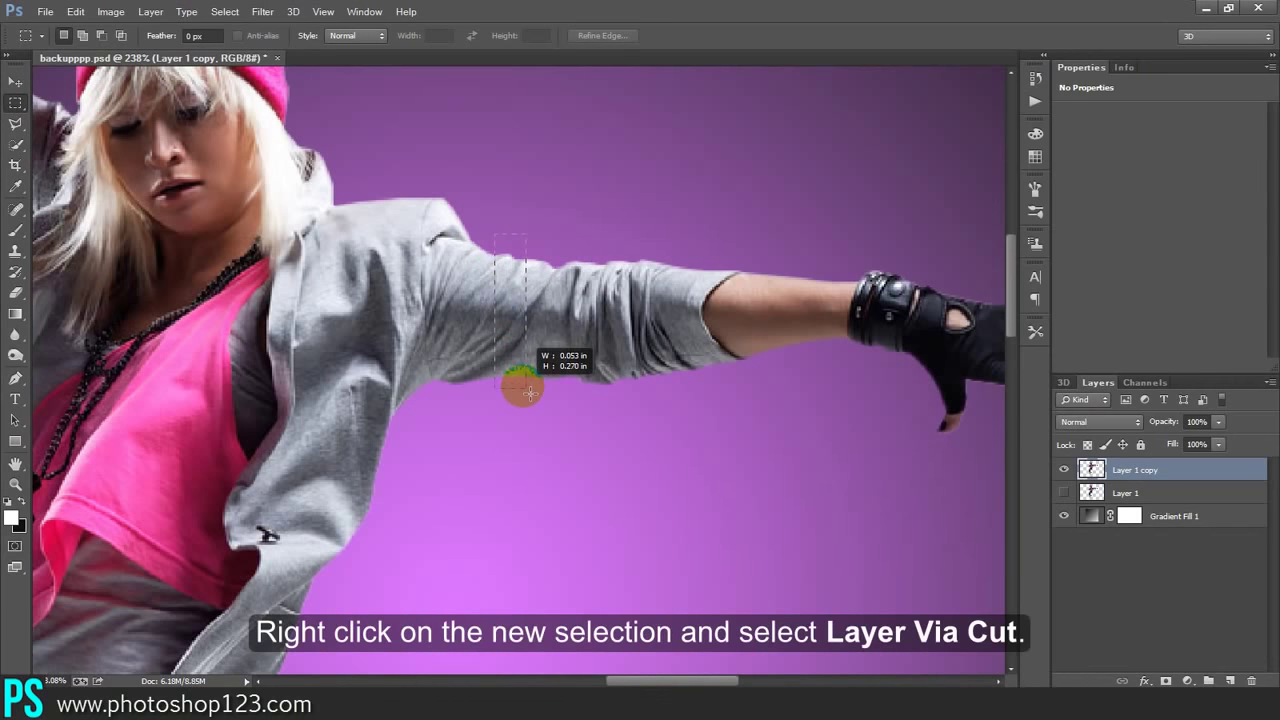
pyautogui.rightClick(517, 341)
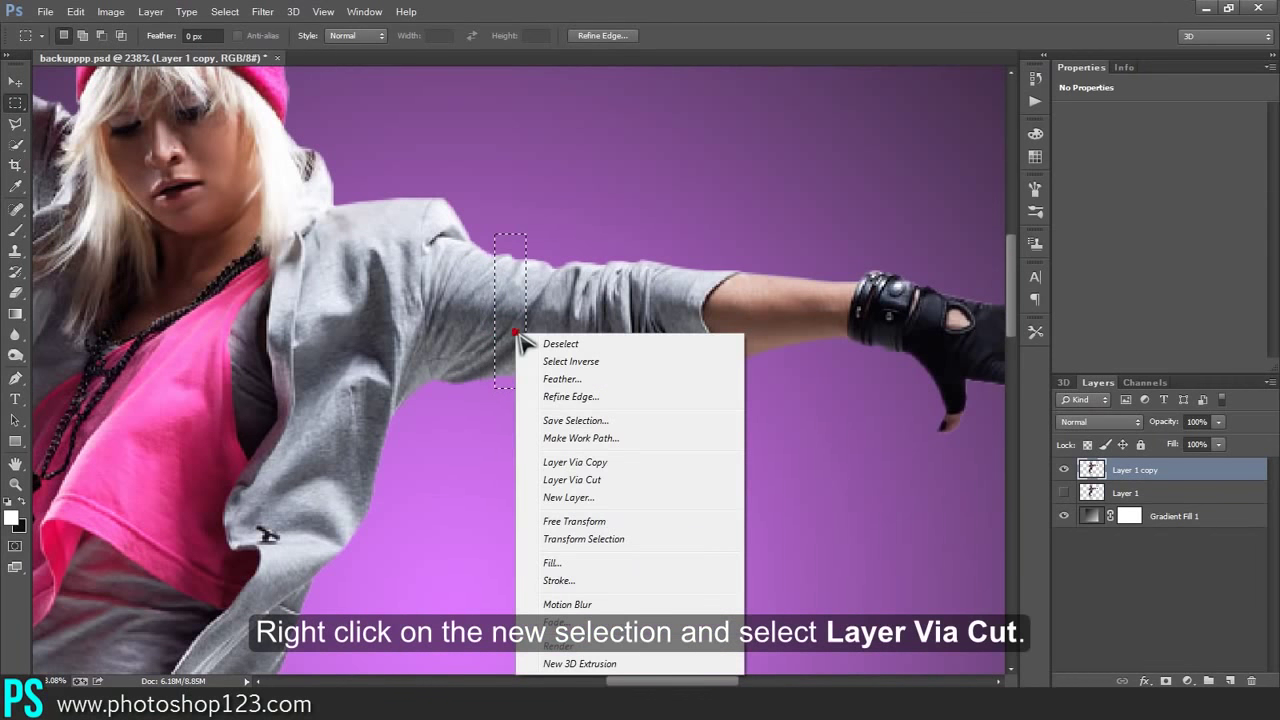
pyautogui.click(568, 480)
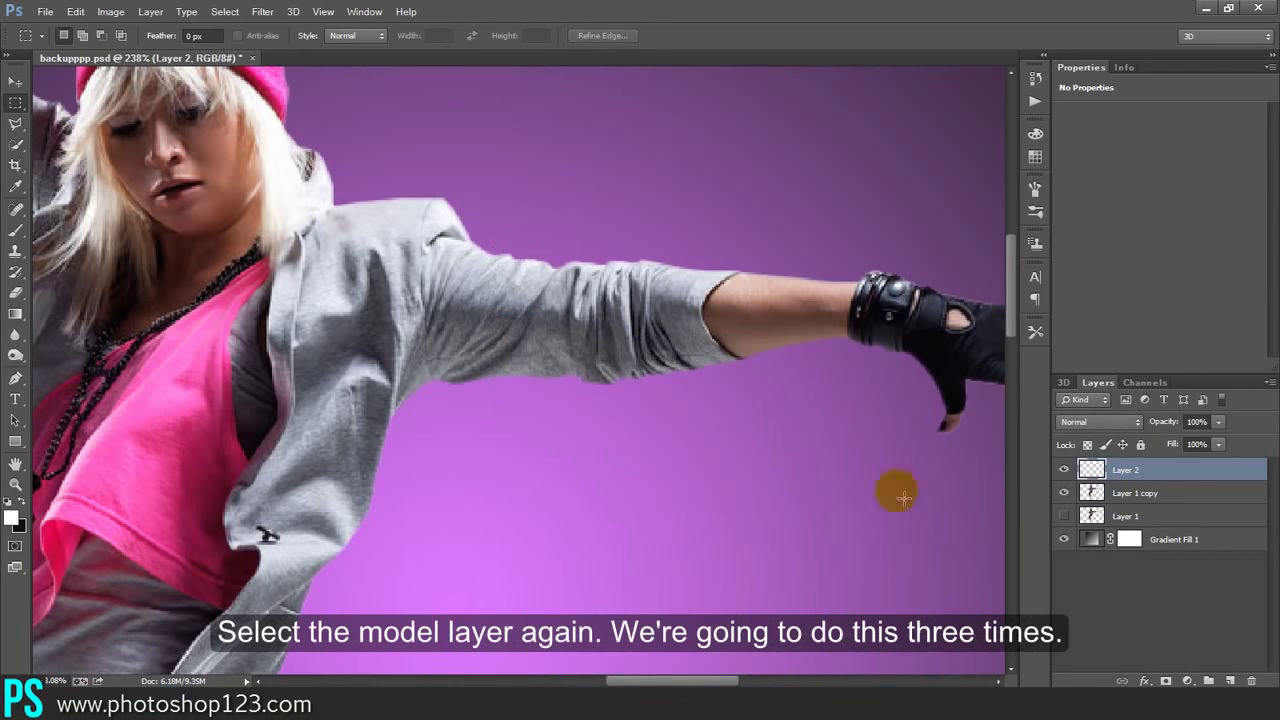
# Cut a second and third sleeve strip from Layer 1 copy onto their own layers
pyautogui.click(1097, 494)
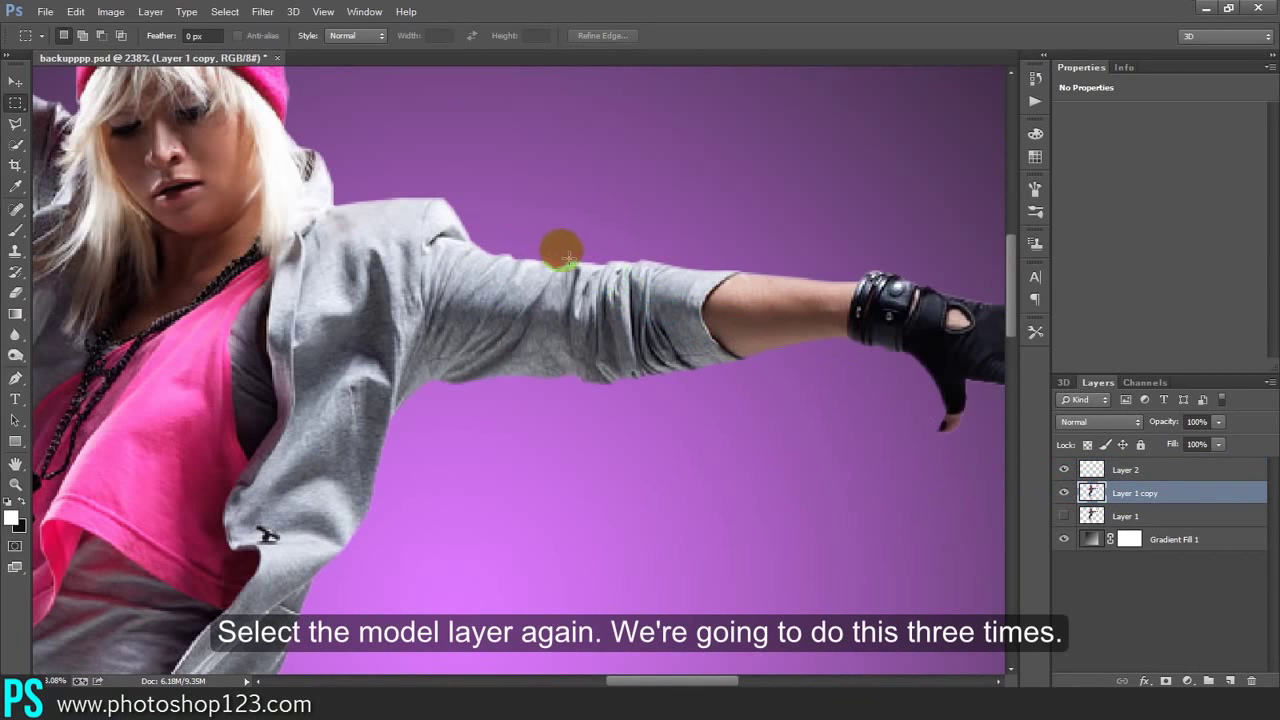
pyautogui.moveTo(541, 245); pyautogui.dragTo(571, 408)
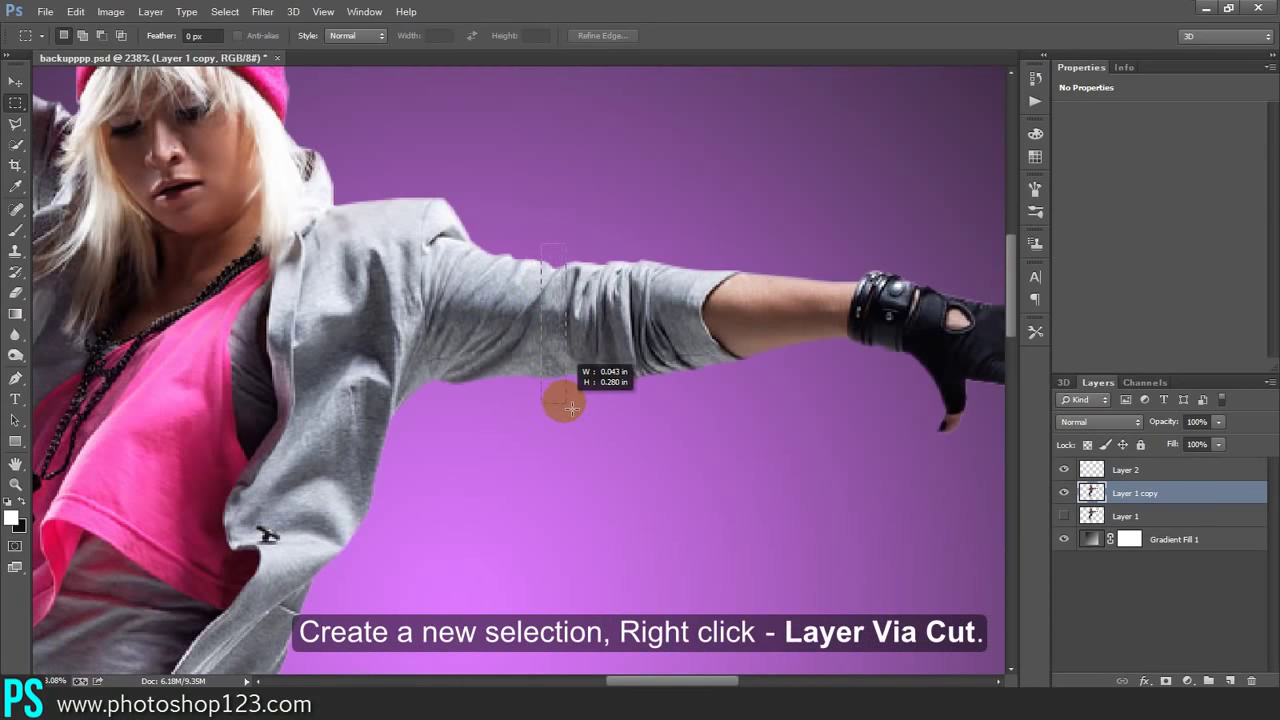
pyautogui.rightClick(561, 338)
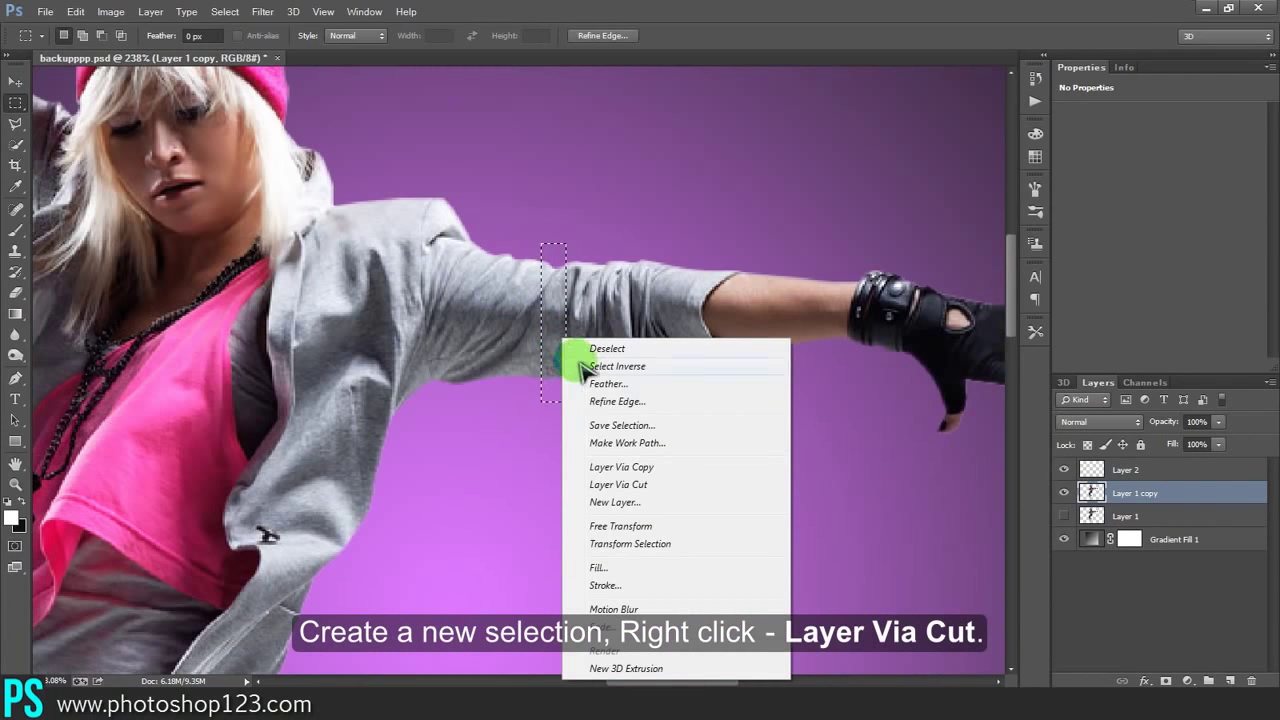
pyautogui.click(635, 485)
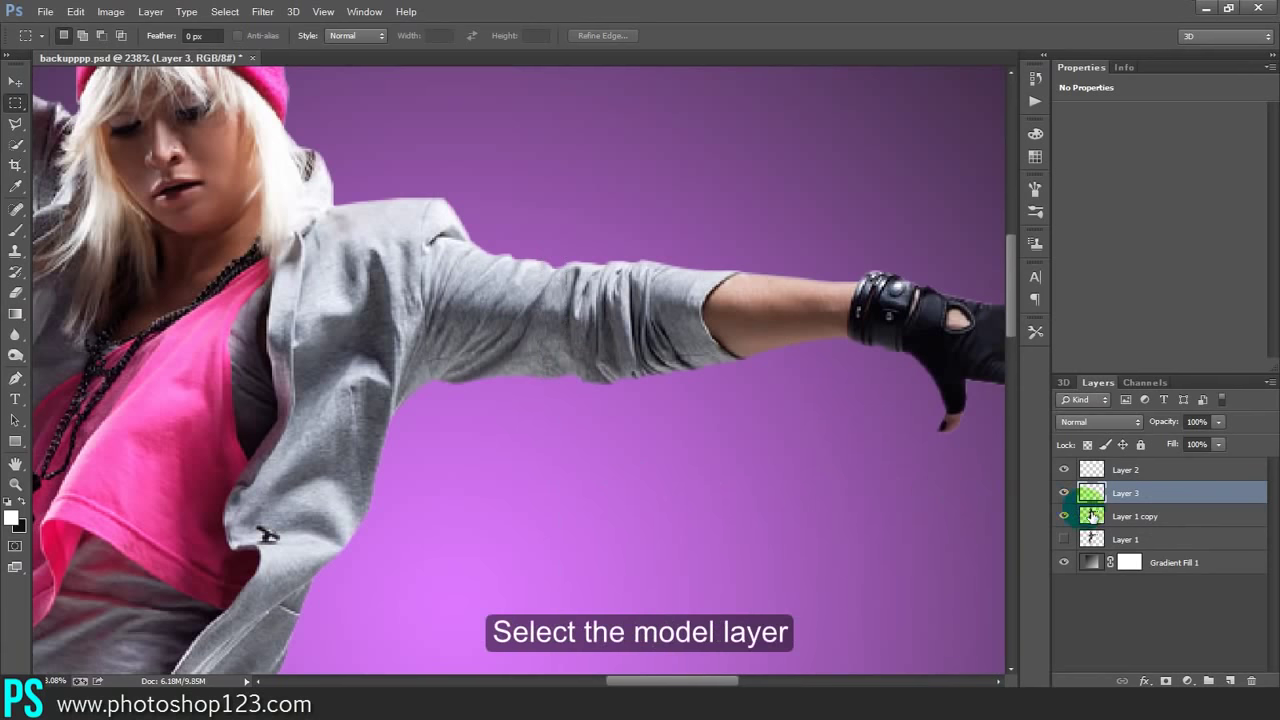
pyautogui.click(1090, 515)
pyautogui.click(619, 268)
pyautogui.moveTo(572, 249); pyautogui.dragTo(607, 393)
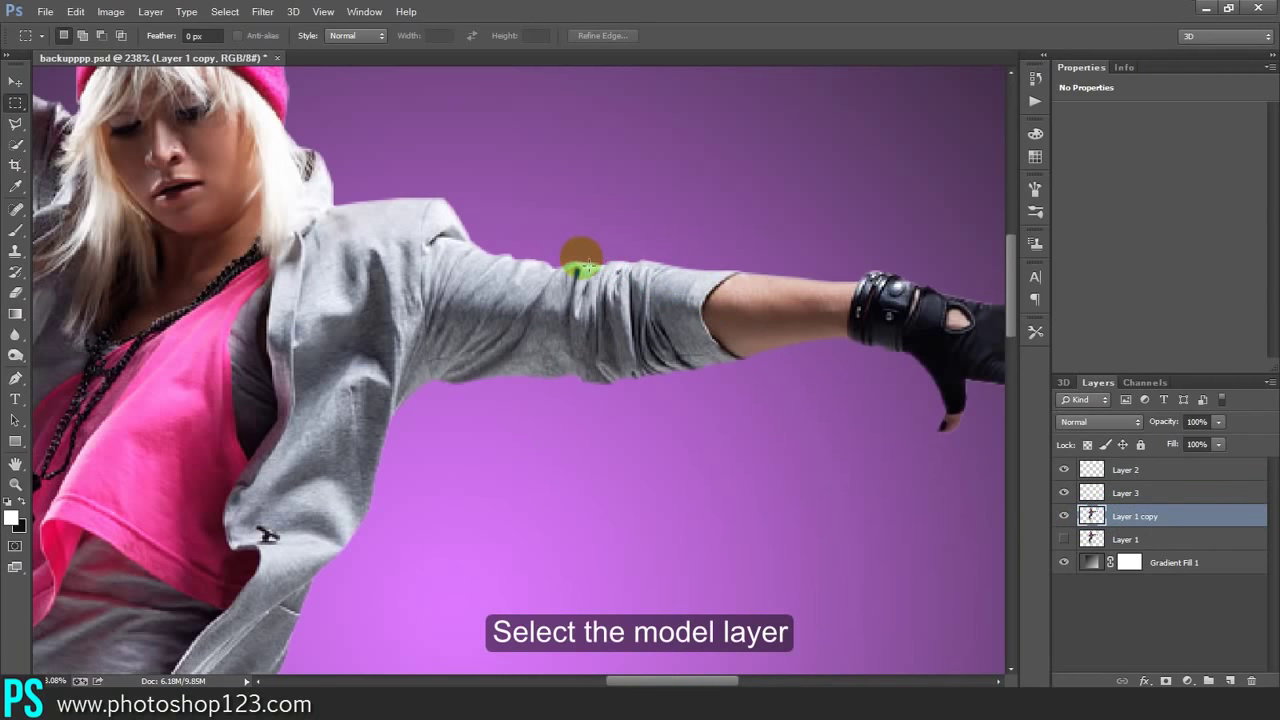
pyautogui.rightClick(600, 332)
pyautogui.click(703, 486)
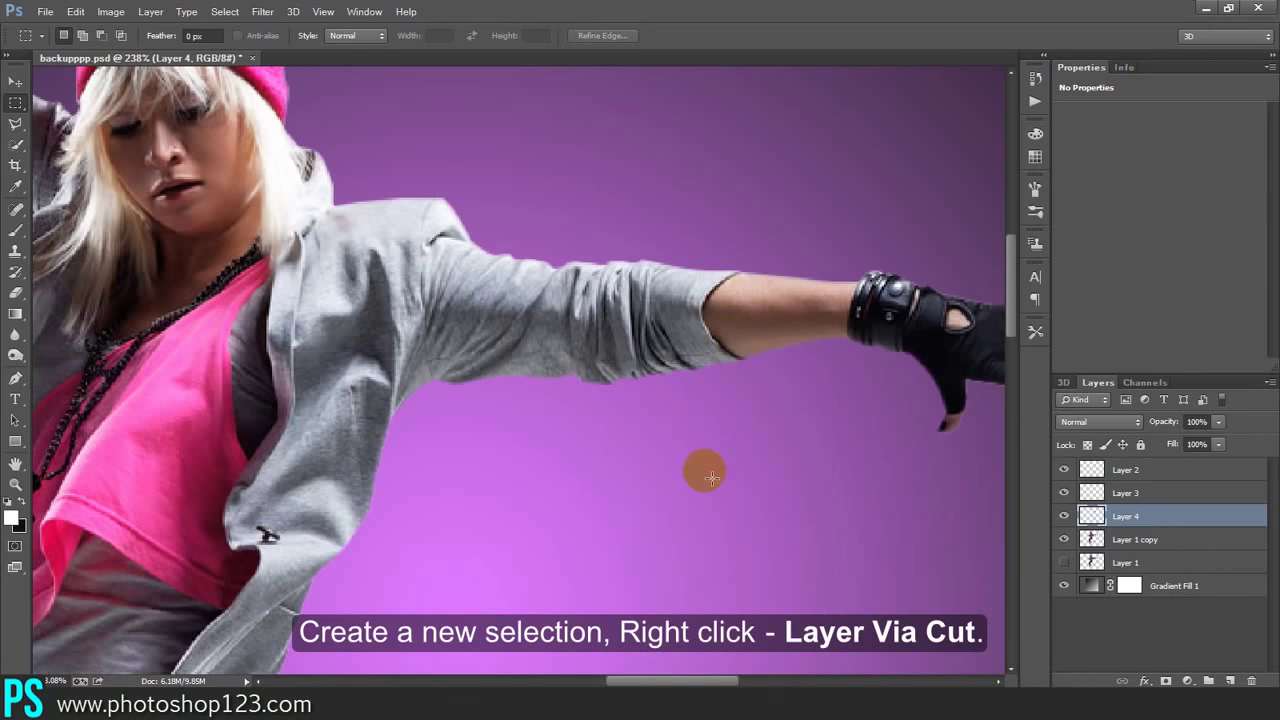
pyautogui.click(1100, 471)
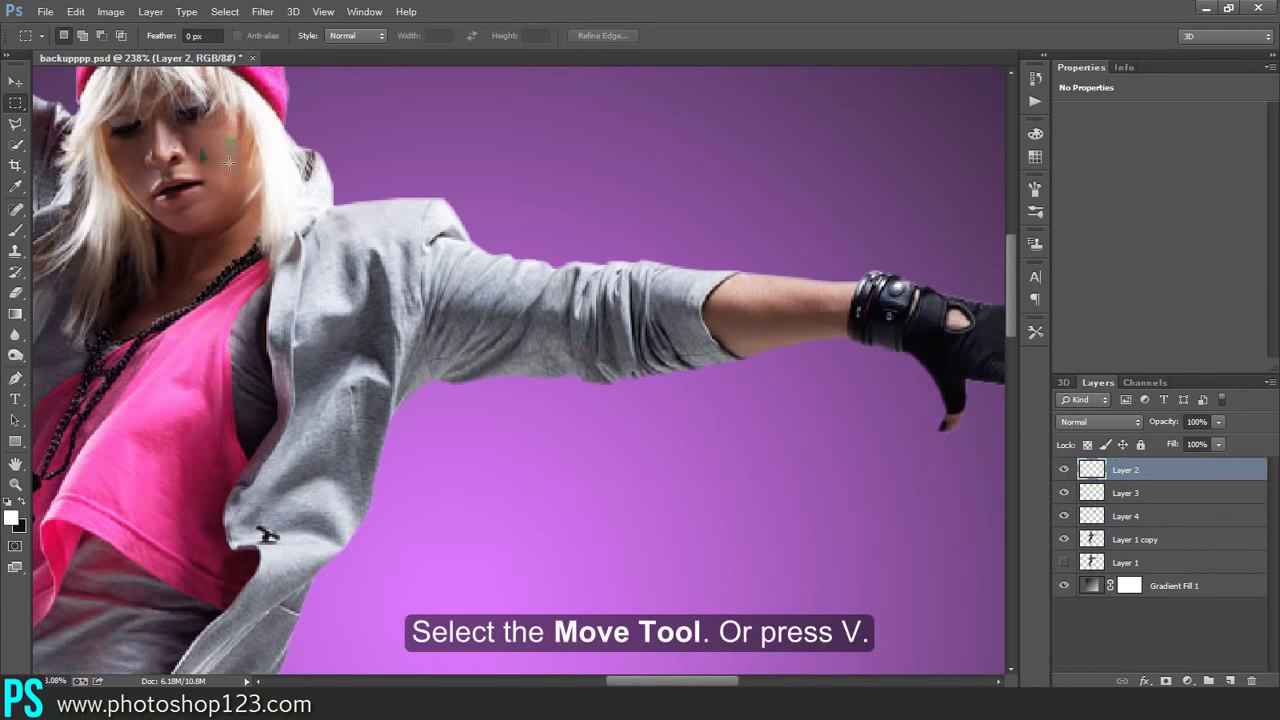
# Shift the Layer 2 and Layer 3 sleeve strips slightly downward with the Move tool
pyautogui.click(15, 81)
pyautogui.moveTo(535, 316); pyautogui.dragTo(534, 328)
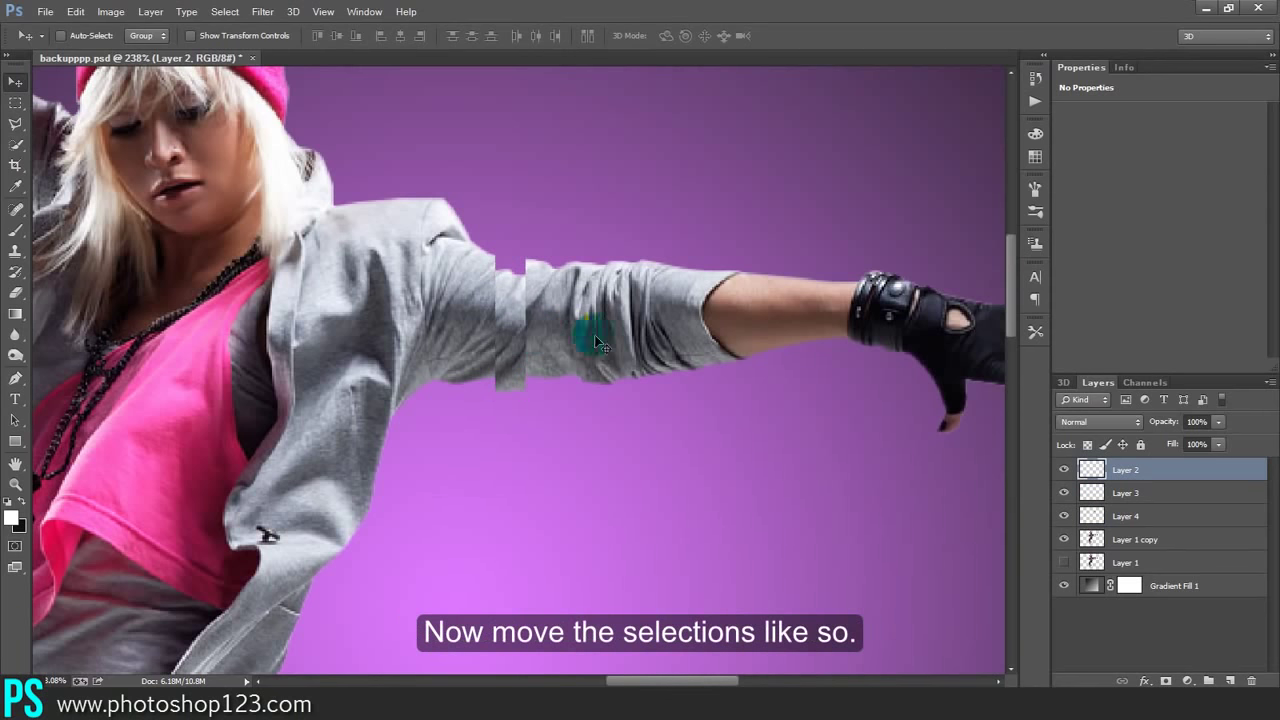
pyautogui.click(1090, 492)
pyautogui.moveTo(606, 361)
pyautogui.mouseDown()
pyautogui.moveTo(598, 381)
pyautogui.moveTo(598, 349)
pyautogui.moveTo(599, 381)
pyautogui.mouseUp()
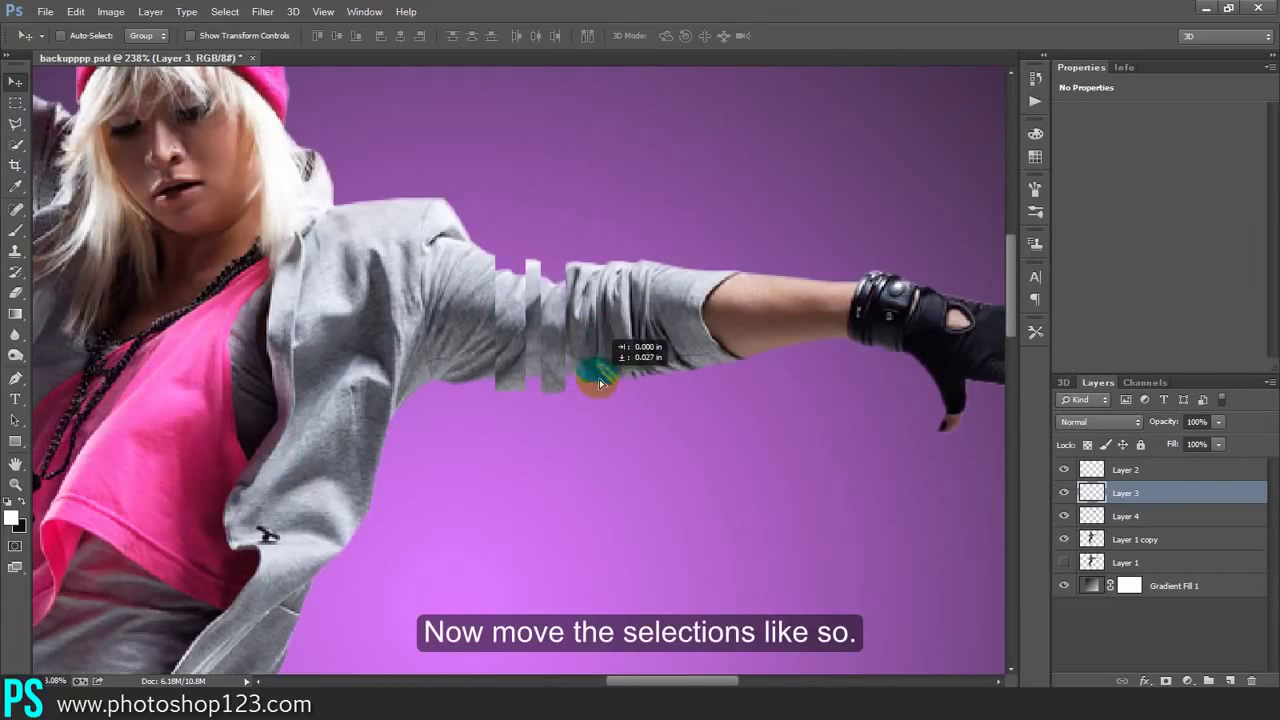
pyautogui.moveTo(599, 379); pyautogui.dragTo(608, 324)
pyautogui.click(1092, 516)
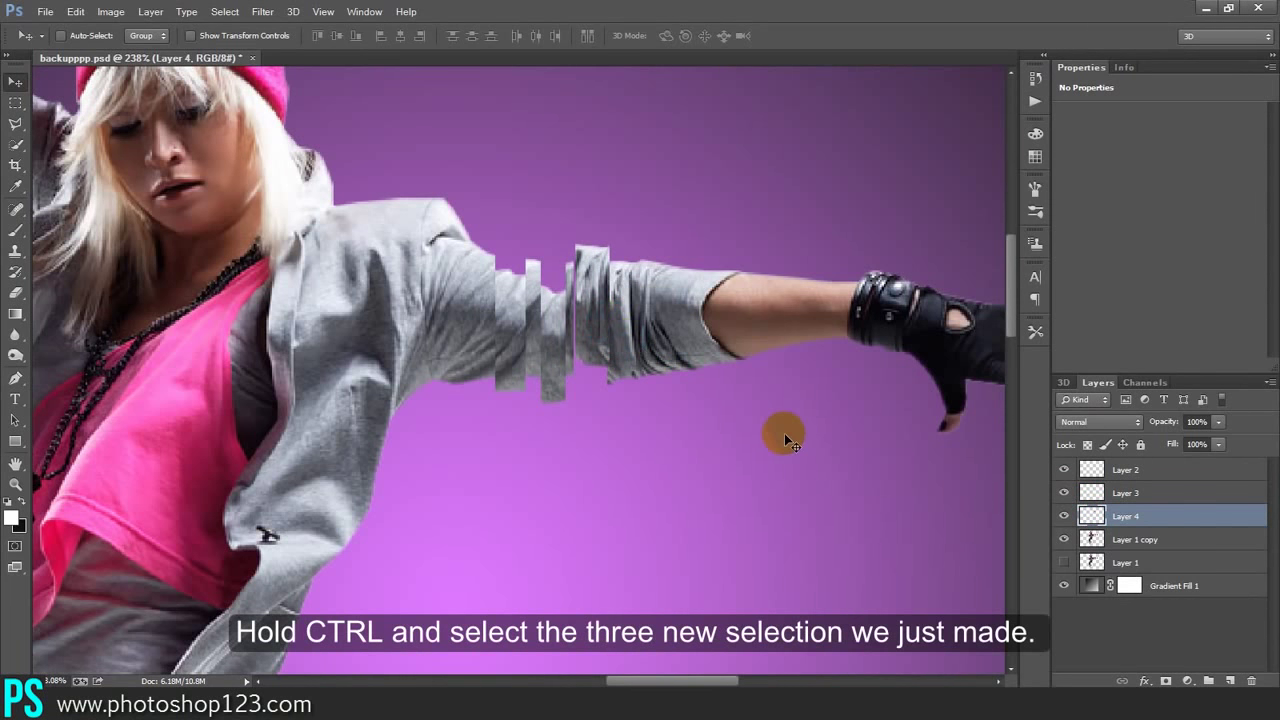
# Merge Layers 2–4 into a layer named Arm and duplicate it as Arm copy
pyautogui.keyDown('ctrl'); pyautogui.click(1135, 493); pyautogui.keyUp('ctrl')
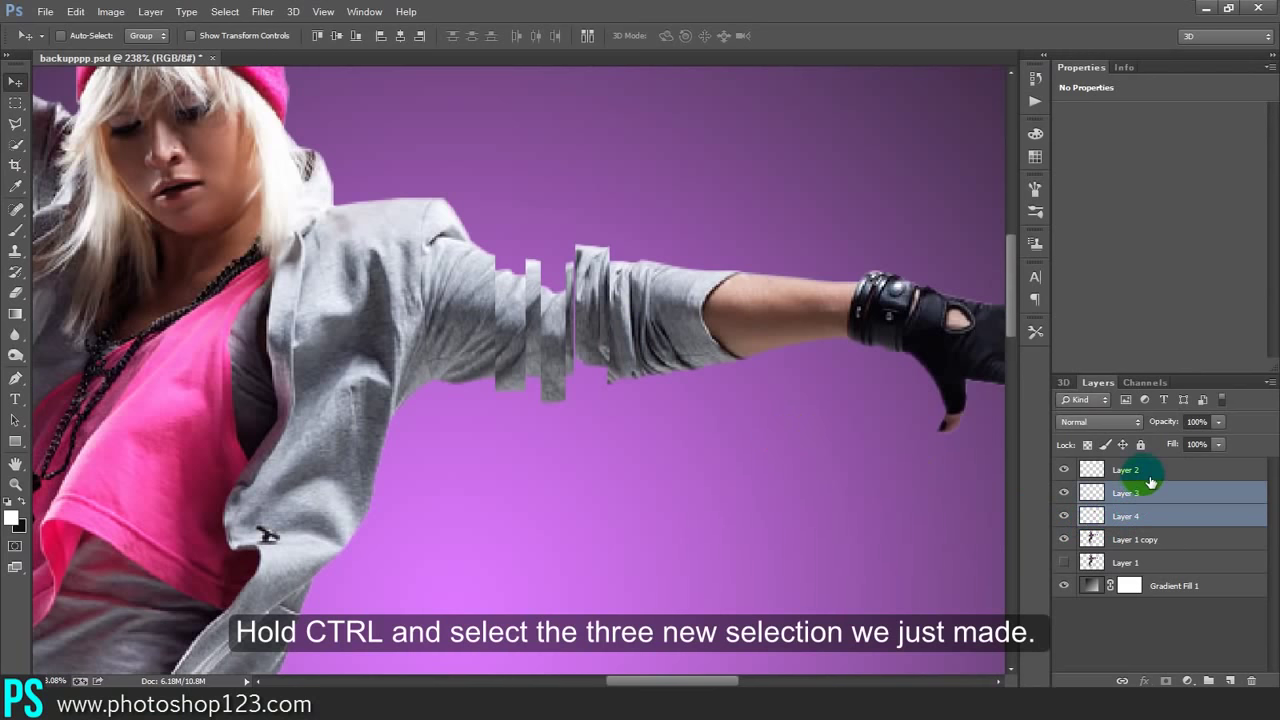
pyautogui.keyDown('ctrl'); pyautogui.click(1146, 472); pyautogui.keyUp('ctrl')
pyautogui.rightClick(1155, 513)
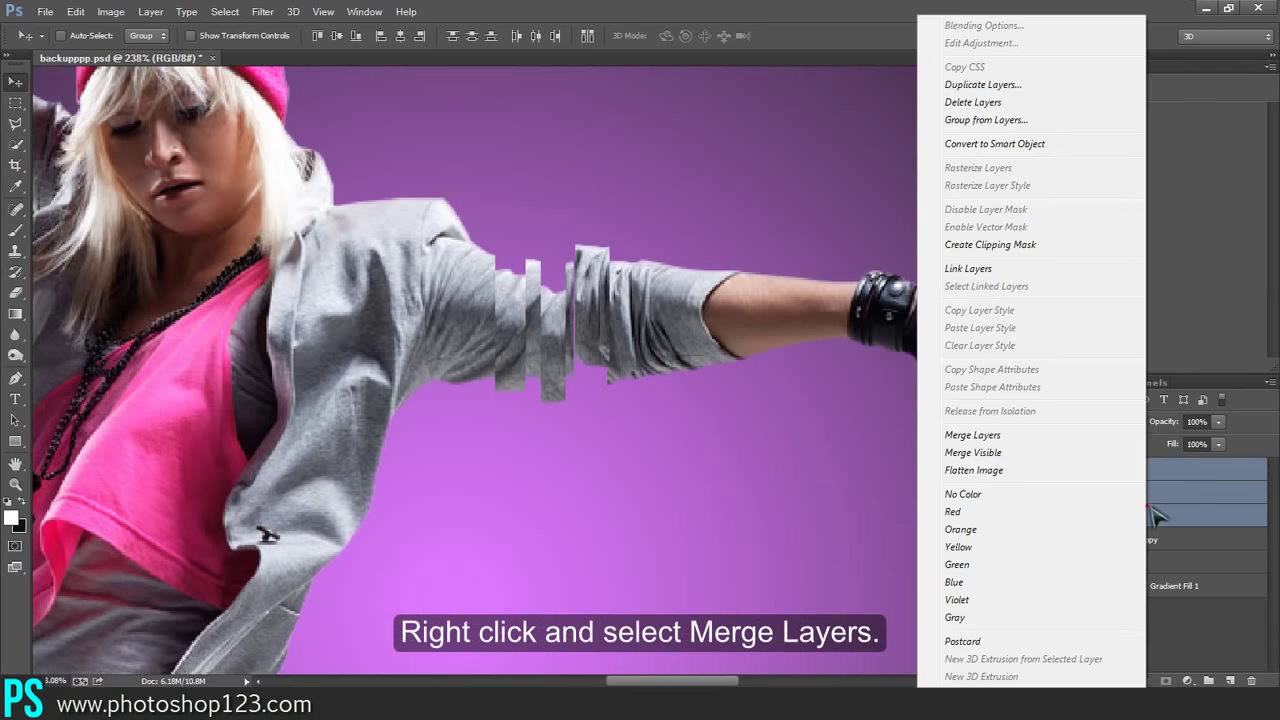
pyautogui.click(1051, 436)
pyautogui.write('Ar')
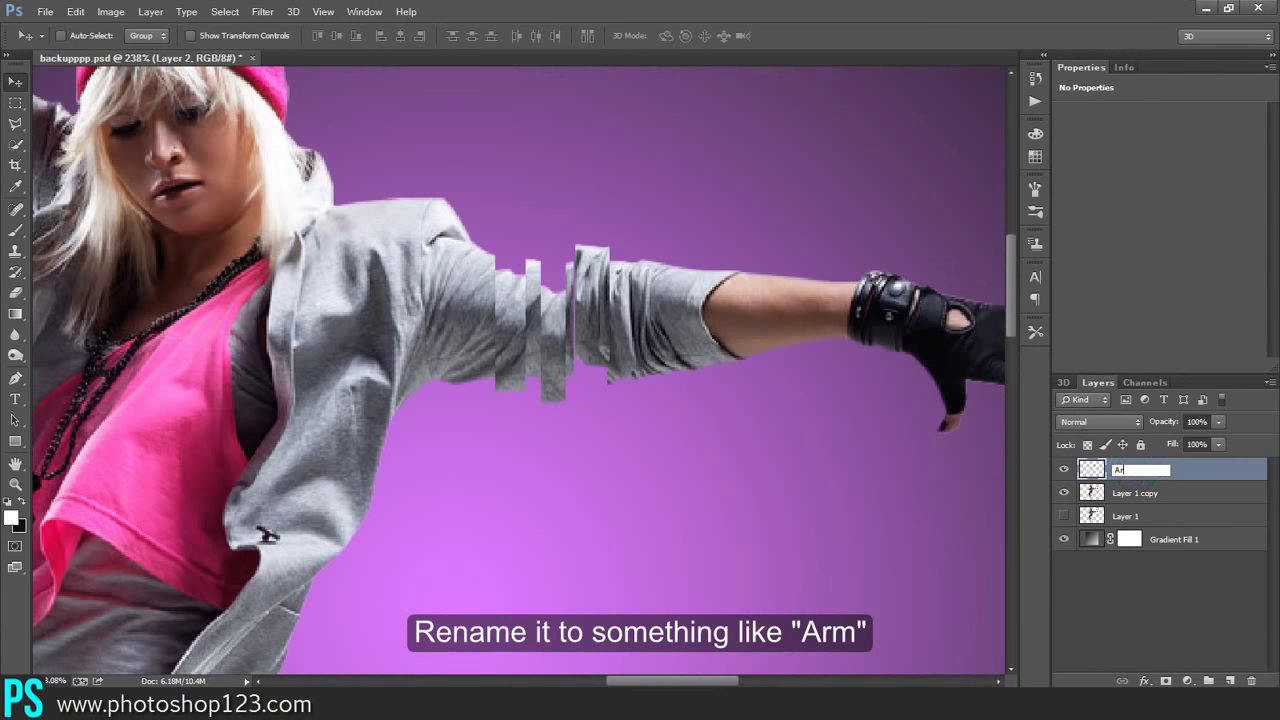
pyautogui.write('m')
pyautogui.click(1144, 479)
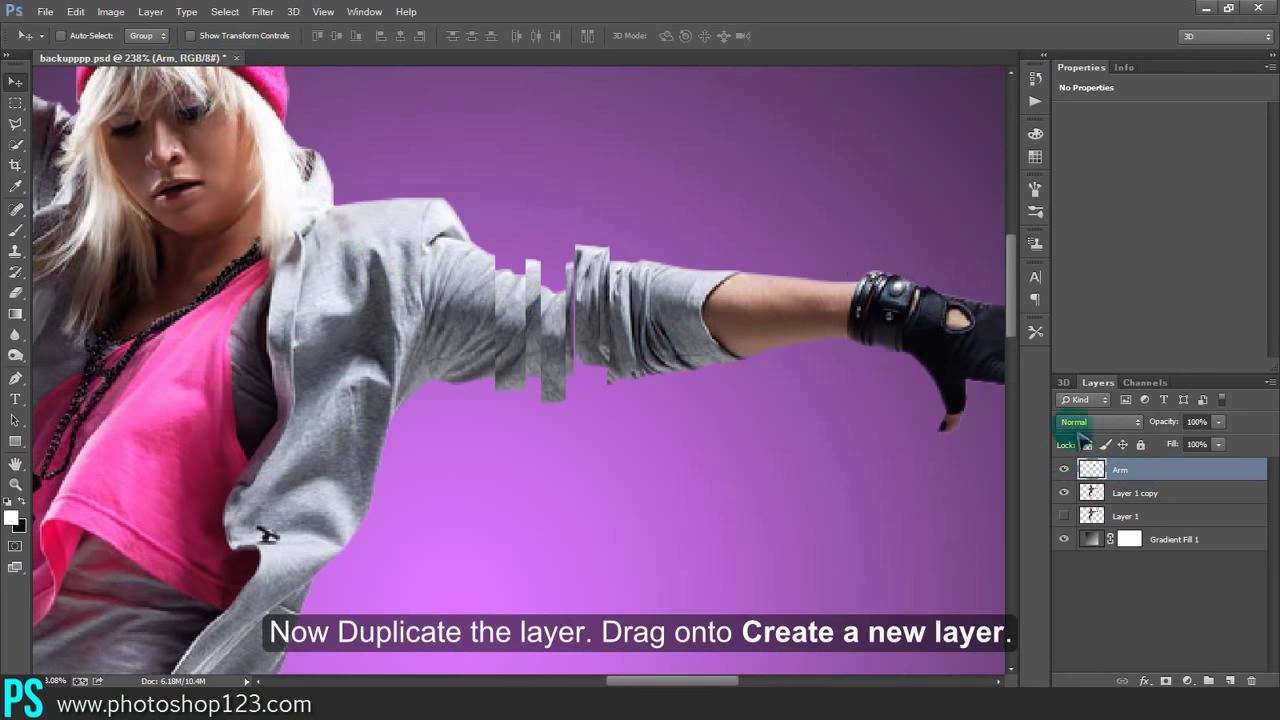
pyautogui.moveTo(1135, 479); pyautogui.dragTo(1230, 681)
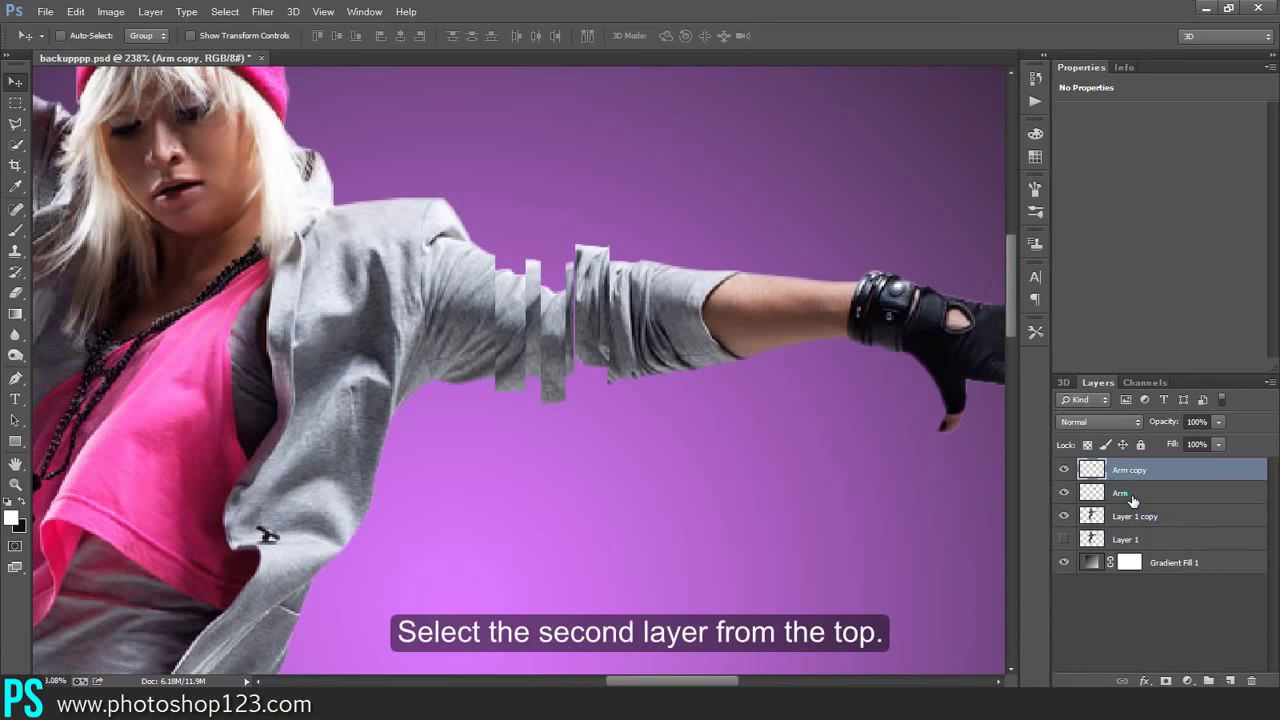
pyautogui.click(1133, 500)
# Apply a Motion Blur with angle -90° and distance 144 pixels to the Arm layer
pyautogui.click(263, 11)
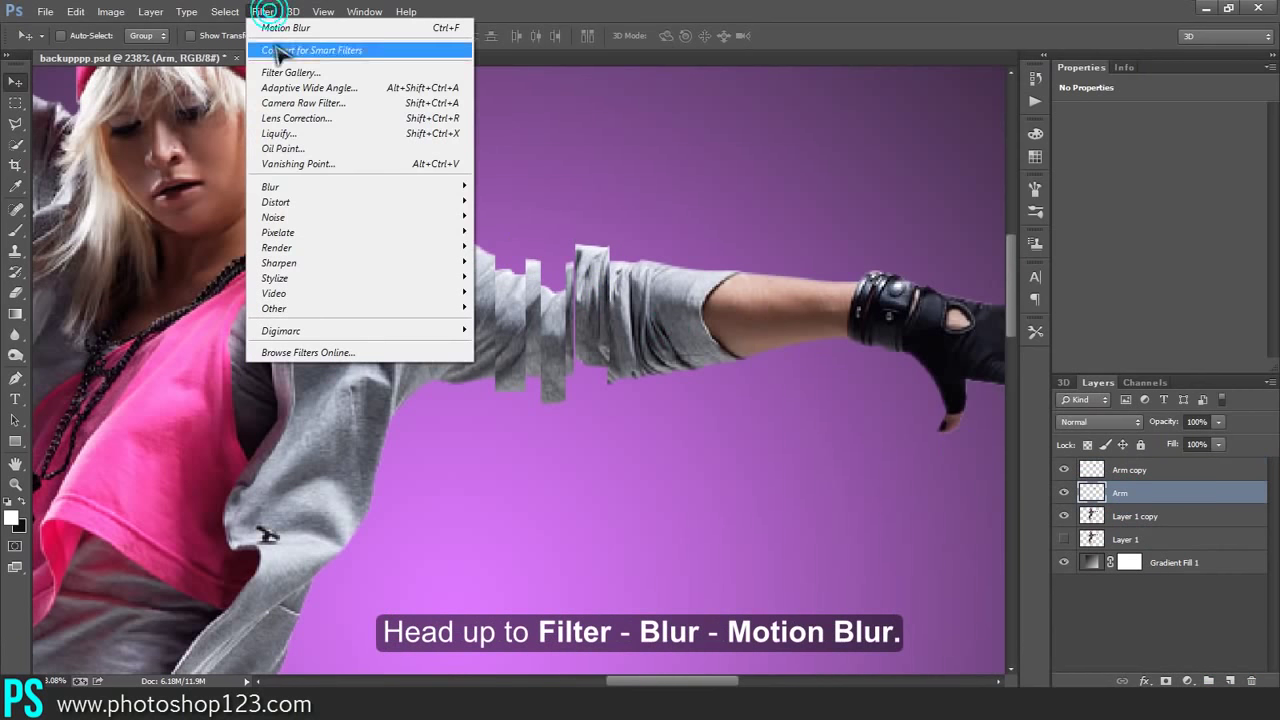
pyautogui.moveTo(300, 186)
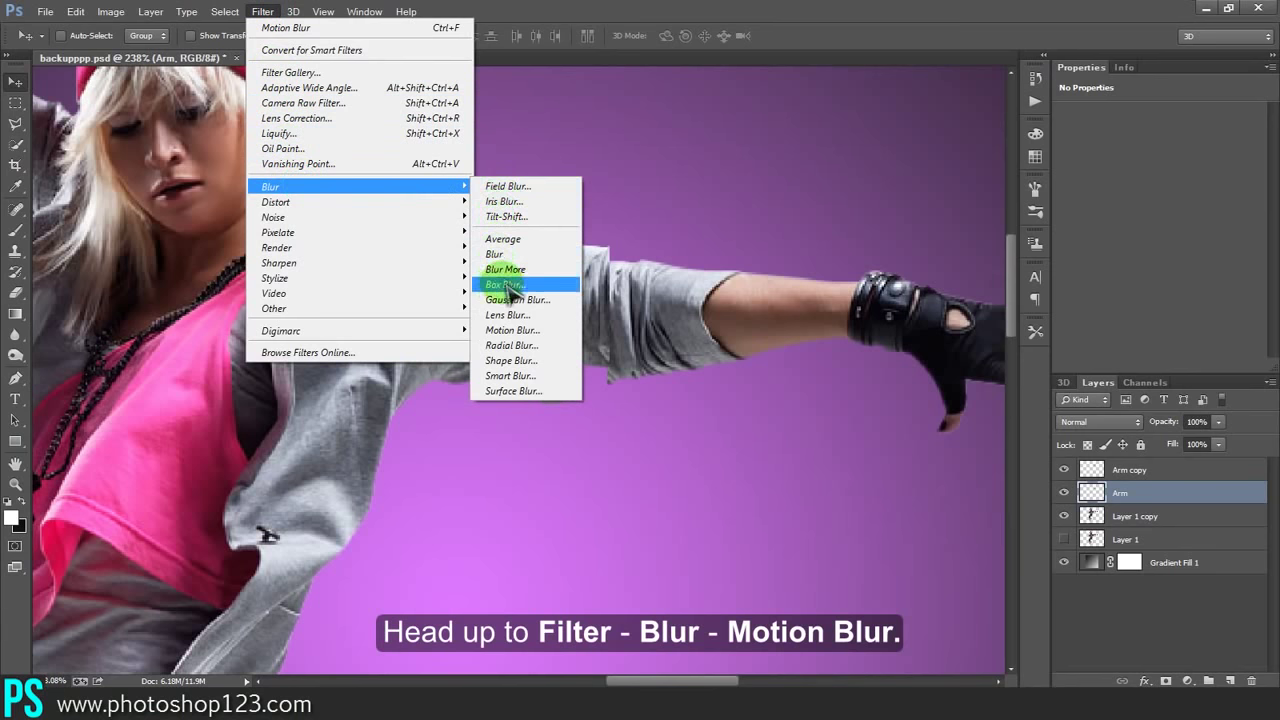
pyautogui.click(512, 330)
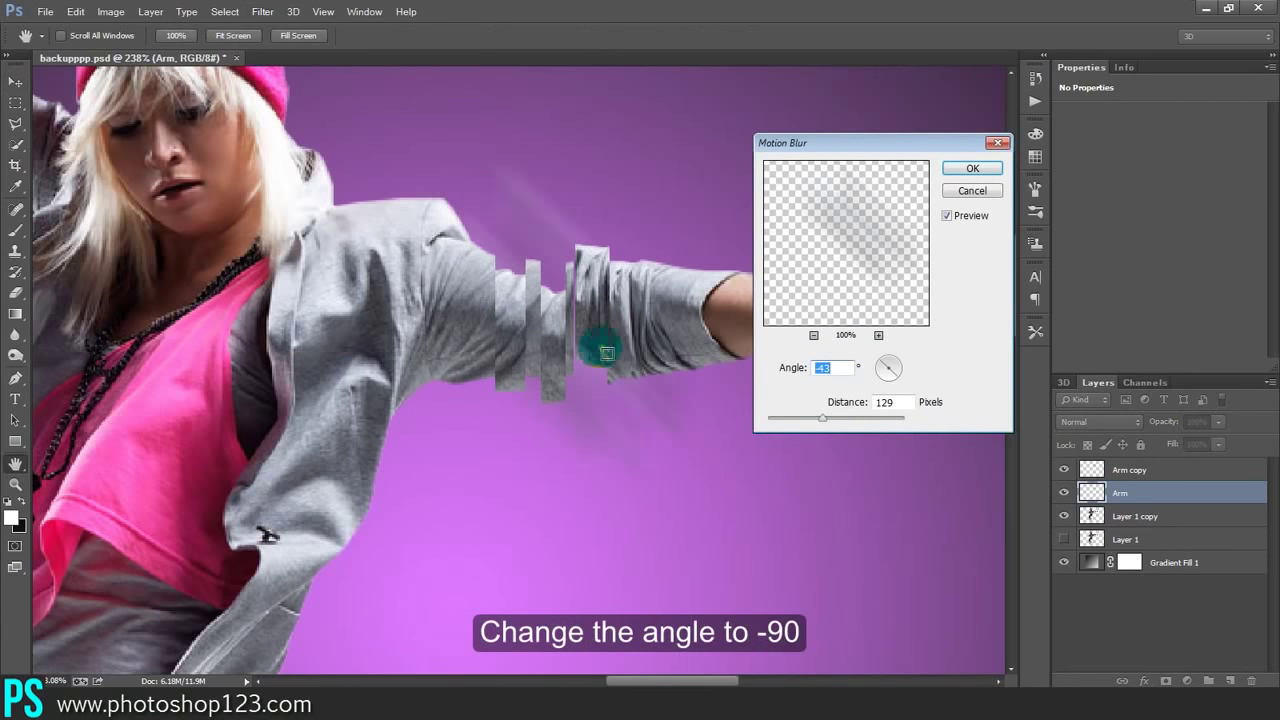
pyautogui.moveTo(873, 366); pyautogui.dragTo(893, 368)
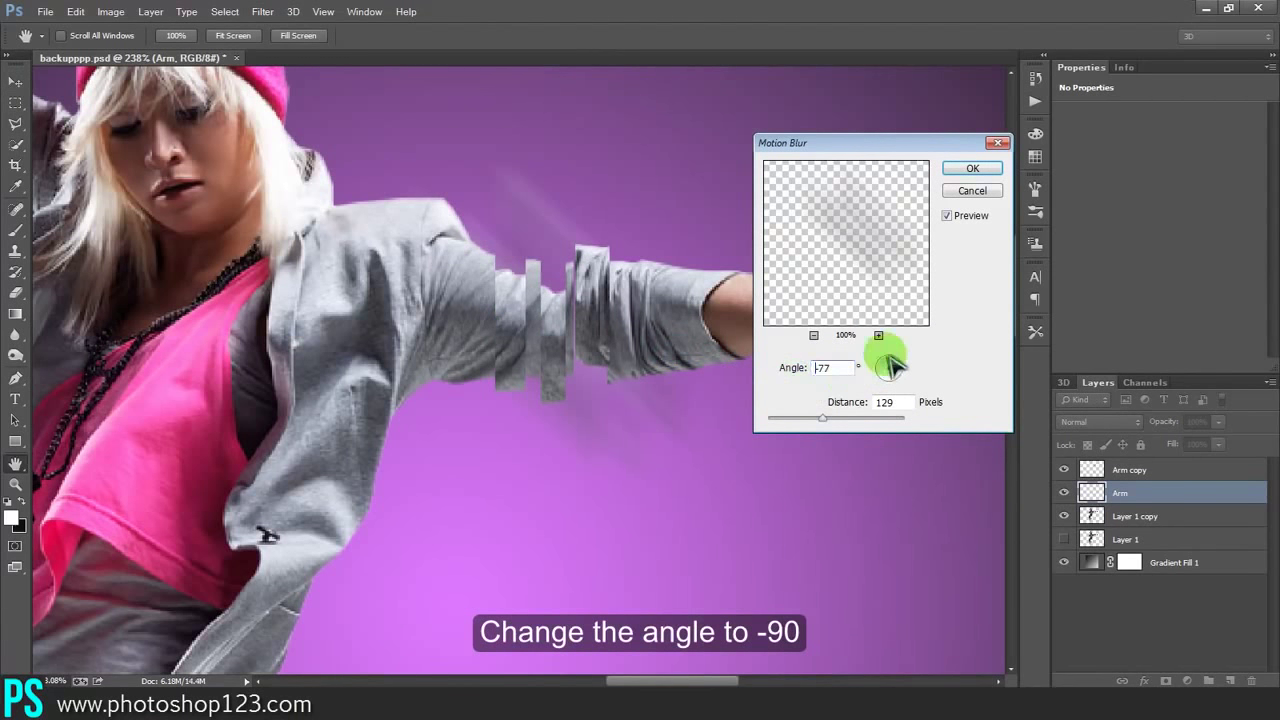
pyautogui.doubleClick(848, 368)
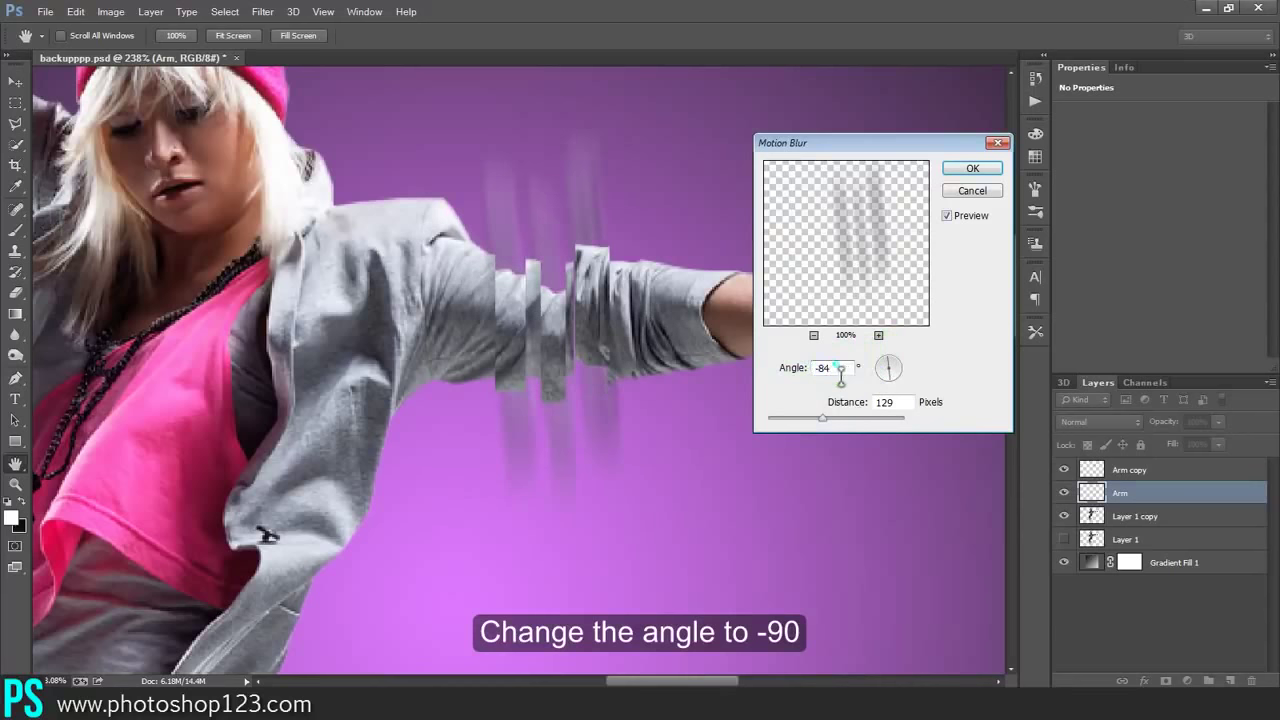
pyautogui.doubleClick(840, 368)
pyautogui.write('0')
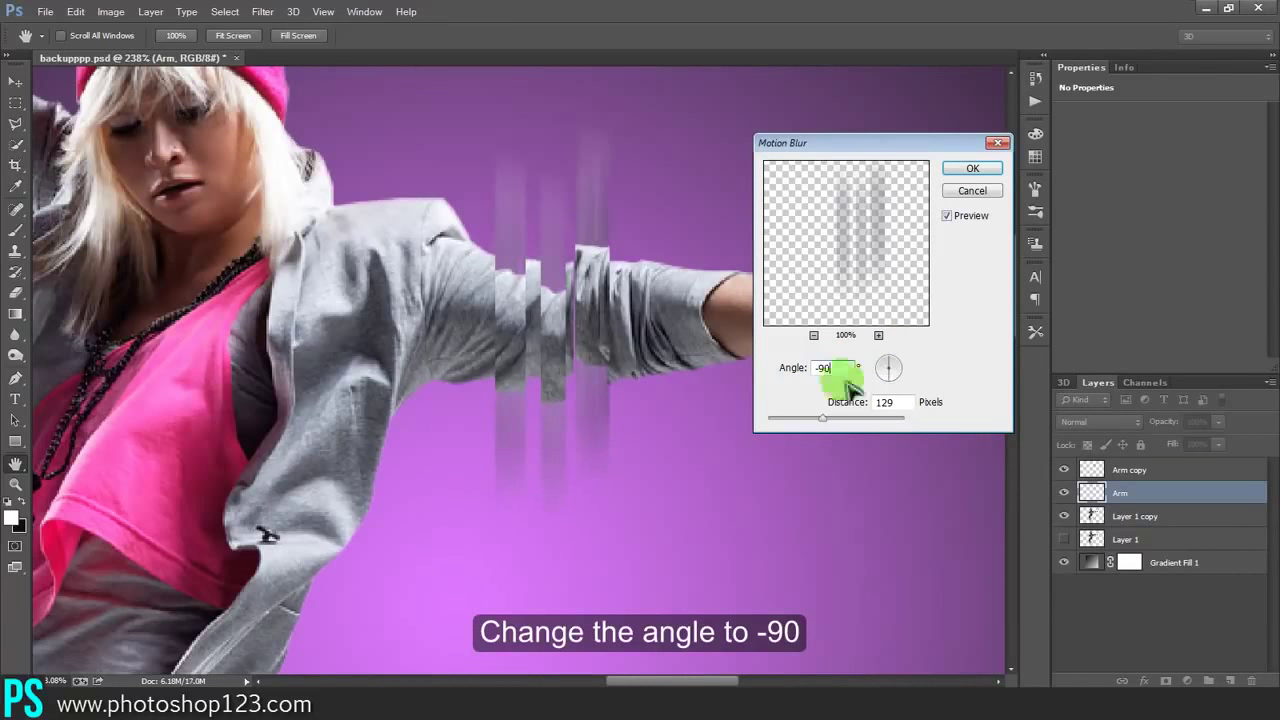
pyautogui.moveTo(822, 418)
pyautogui.mouseDown()
pyautogui.moveTo(806, 418)
pyautogui.moveTo(836, 420)
pyautogui.mouseUp()
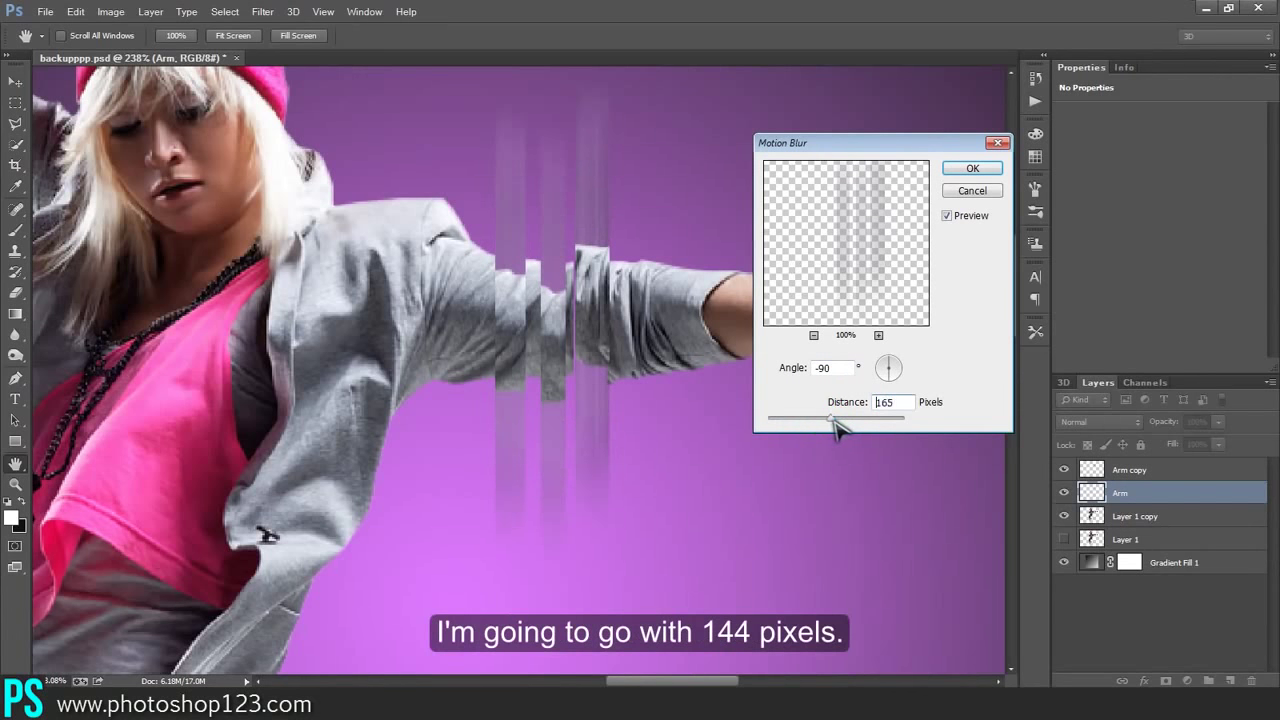
pyautogui.click(972, 169)
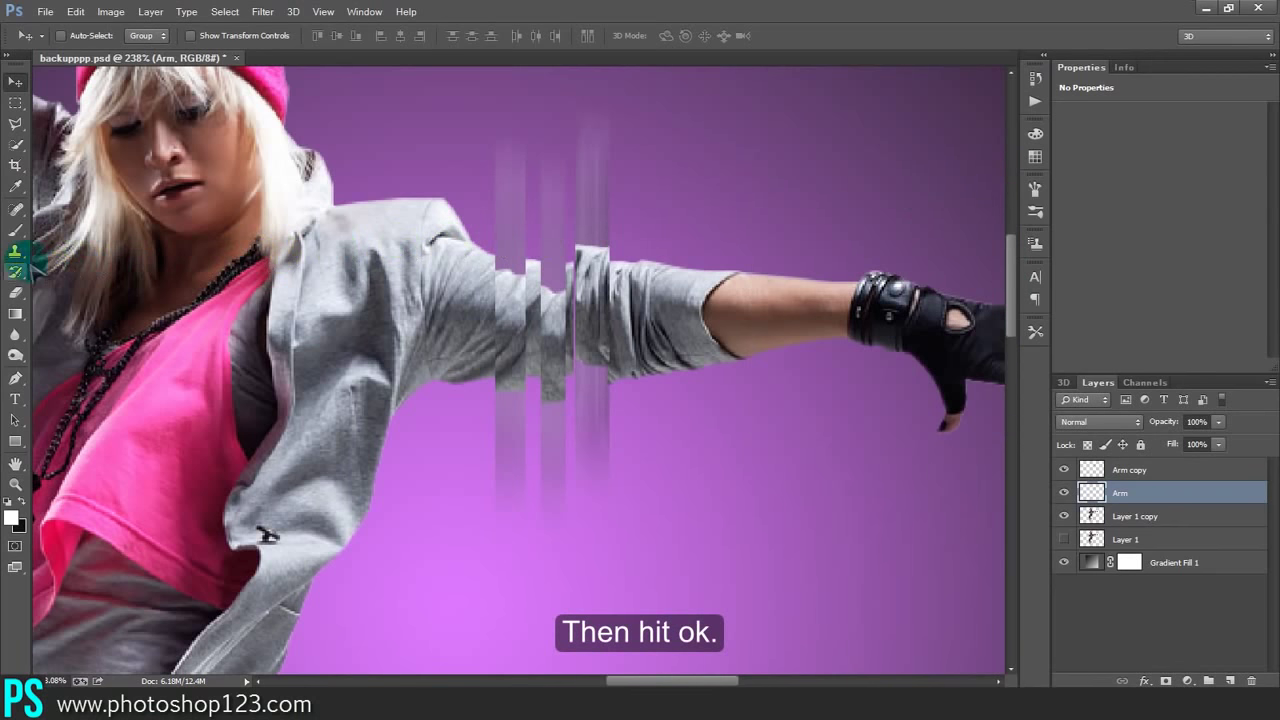
# Erase the lower ends of the blurred streaks with a soft round 48 px eraser
pyautogui.click(16, 292)
pyautogui.click(72, 36)
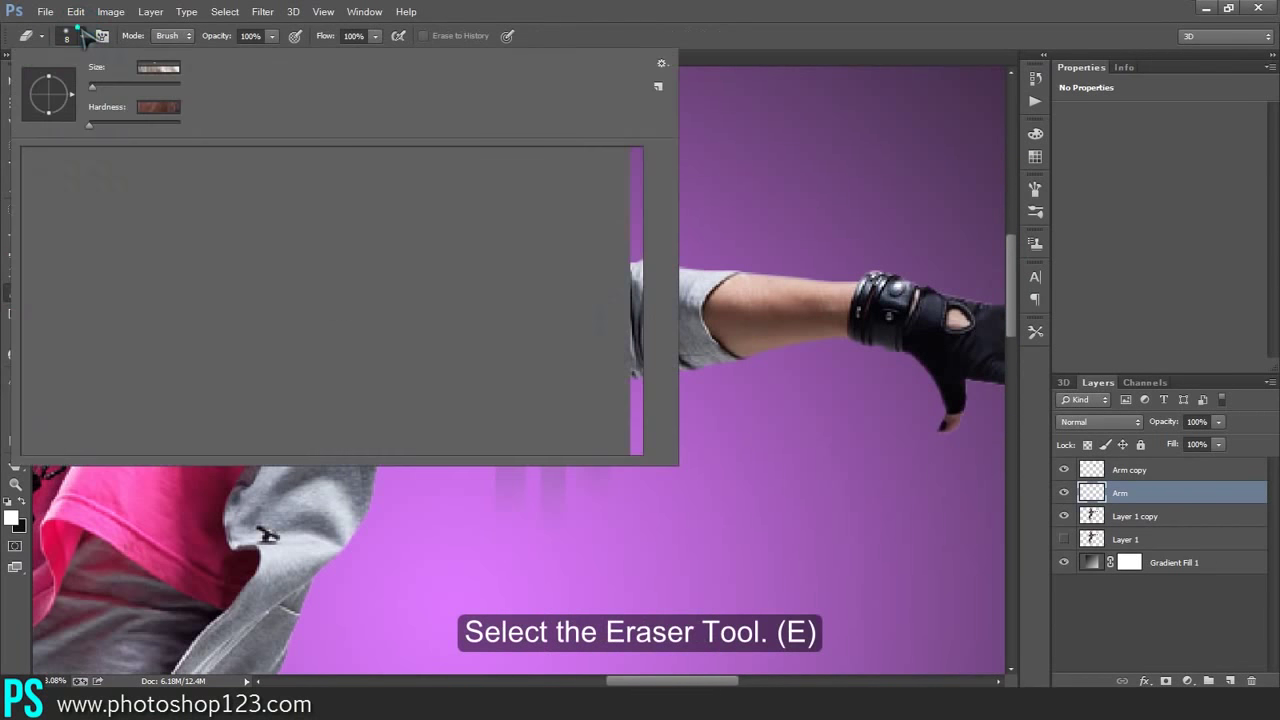
pyautogui.moveTo(637, 405); pyautogui.dragTo(654, 190)
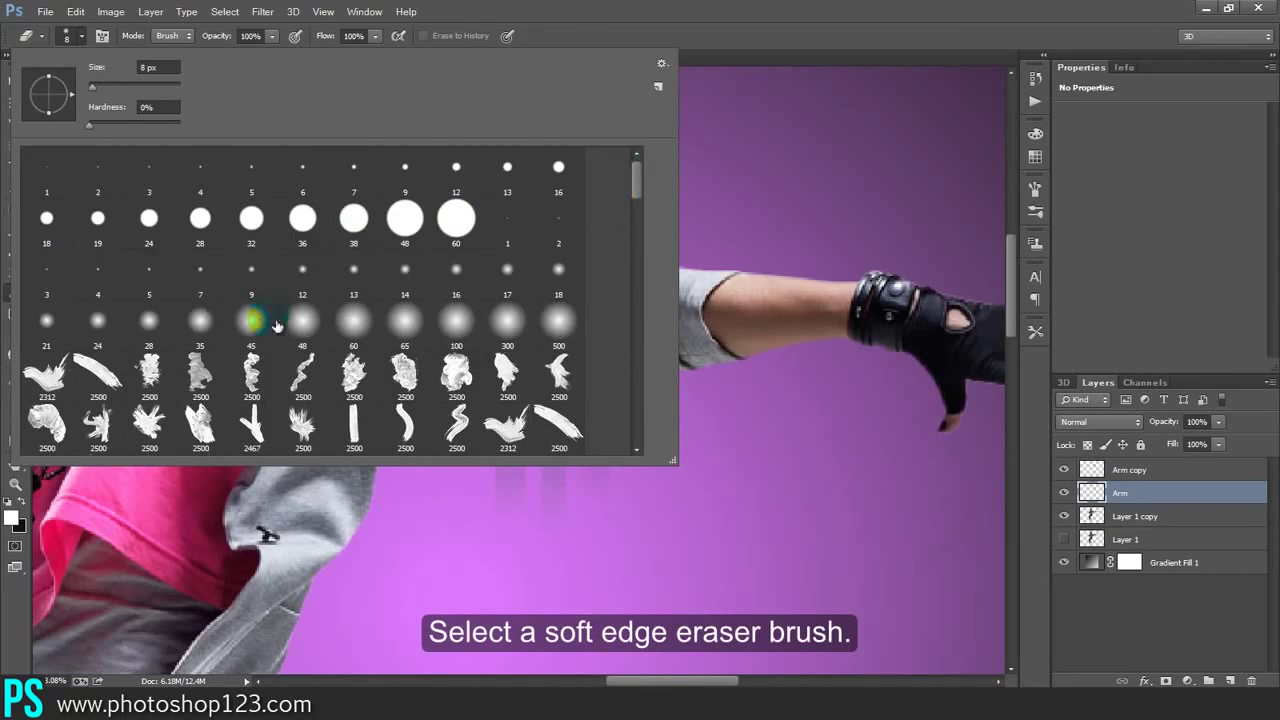
pyautogui.click(728, 36)
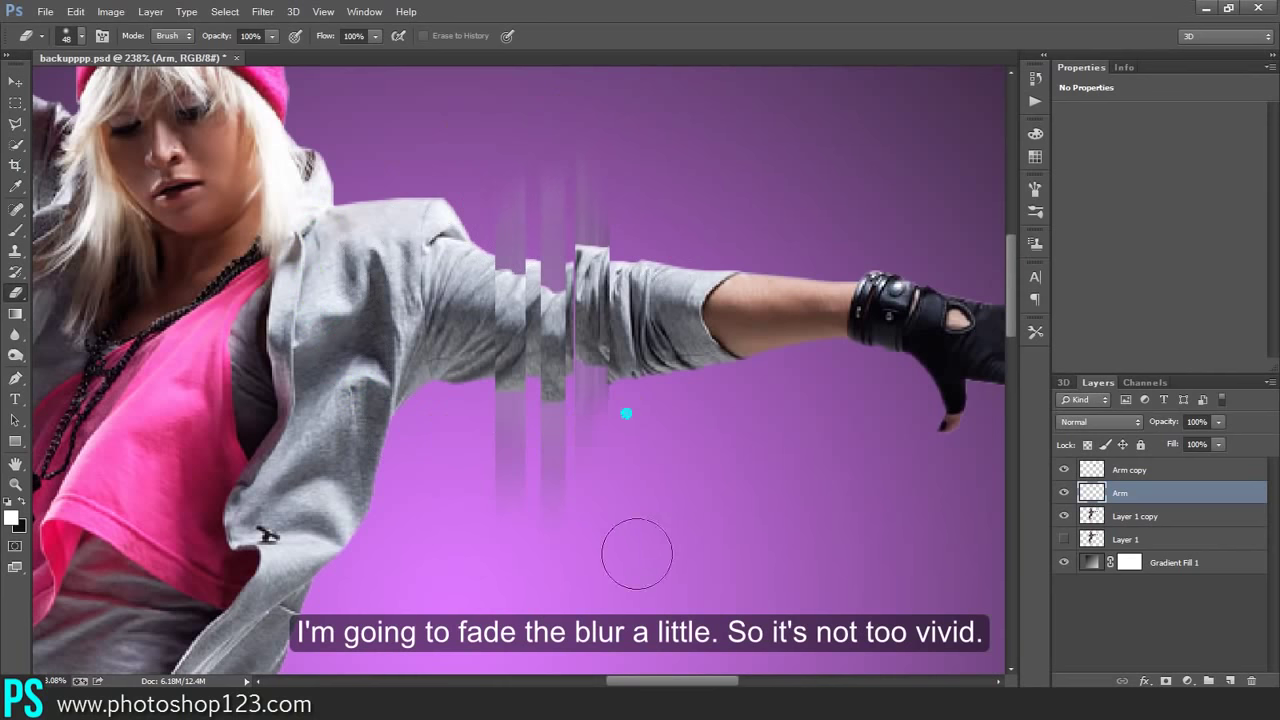
pyautogui.moveTo(637, 553)
pyautogui.mouseDown()
pyautogui.moveTo(543, 571)
pyautogui.moveTo(579, 592)
pyautogui.mouseUp()
pyautogui.moveTo(689, 489)
pyautogui.mouseDown()
pyautogui.moveTo(506, 471)
pyautogui.moveTo(669, 486)
pyautogui.moveTo(571, 577)
pyautogui.moveTo(549, 491)
pyautogui.mouseUp()
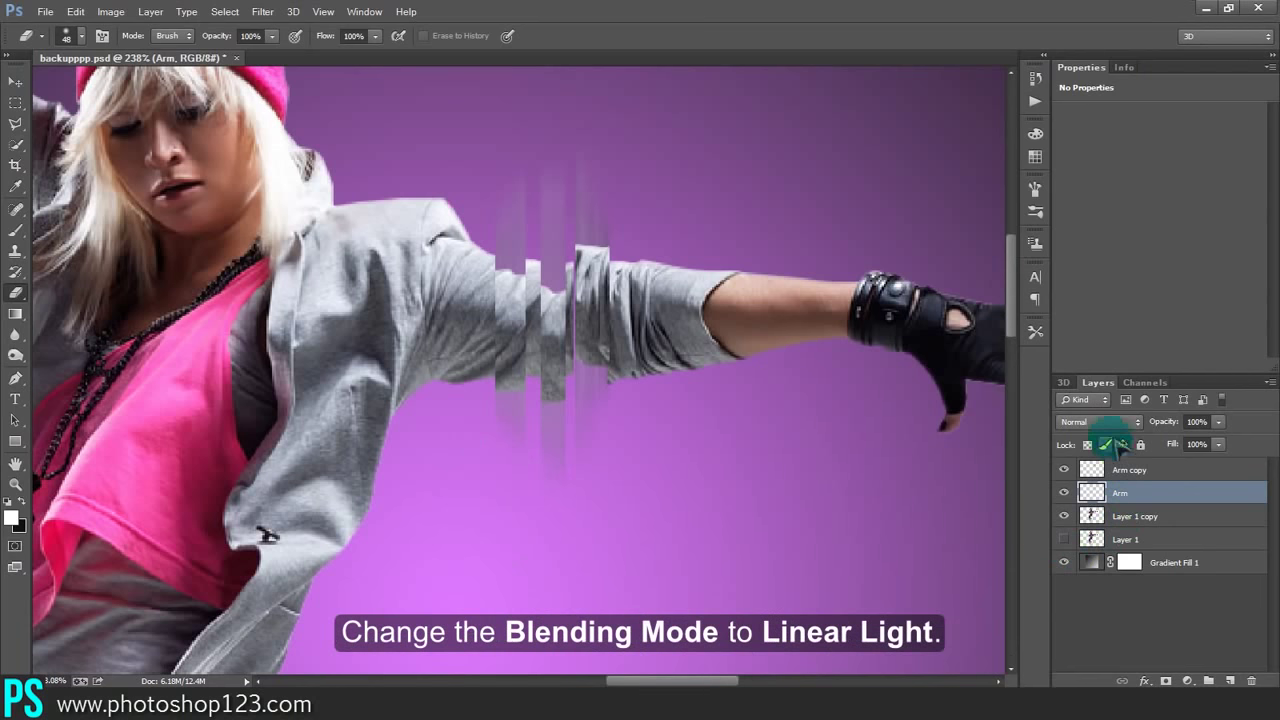
# Set the Arm layer's blend mode to Linear Light so its vertical streaks glow
pyautogui.click(1110, 424)
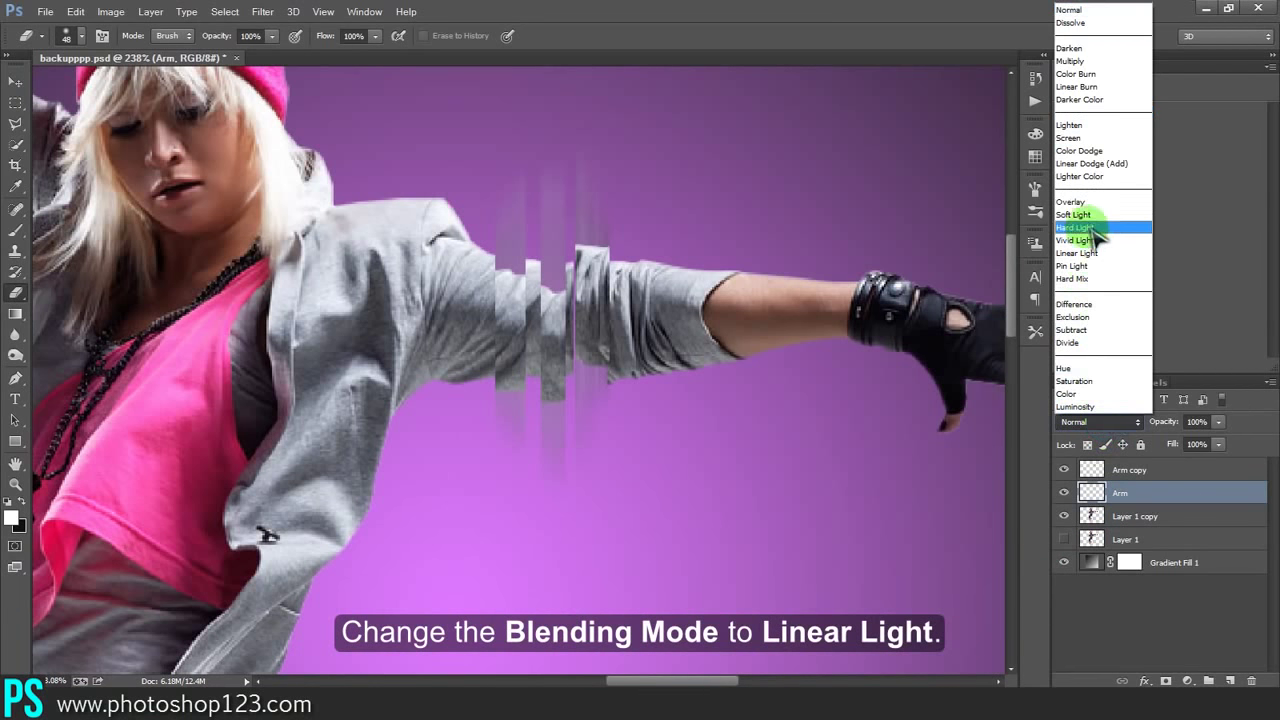
pyautogui.click(1086, 205)
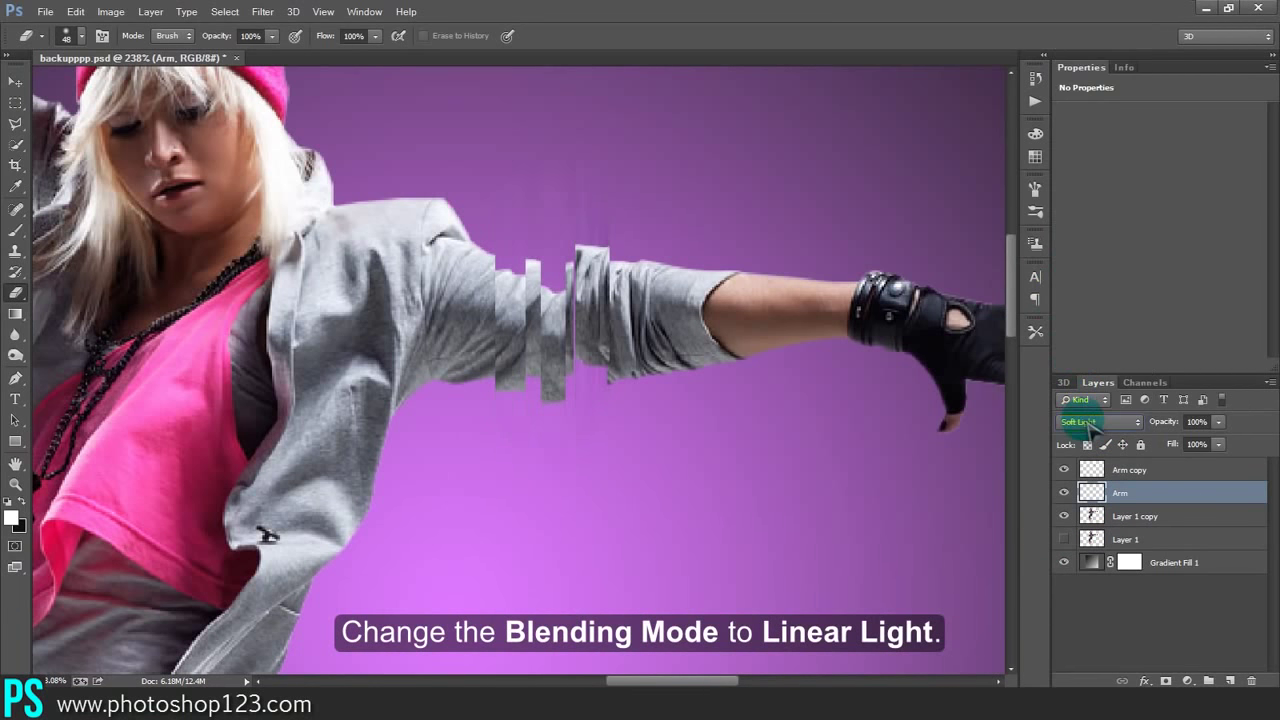
pyautogui.scroll(2, 1126, 434)
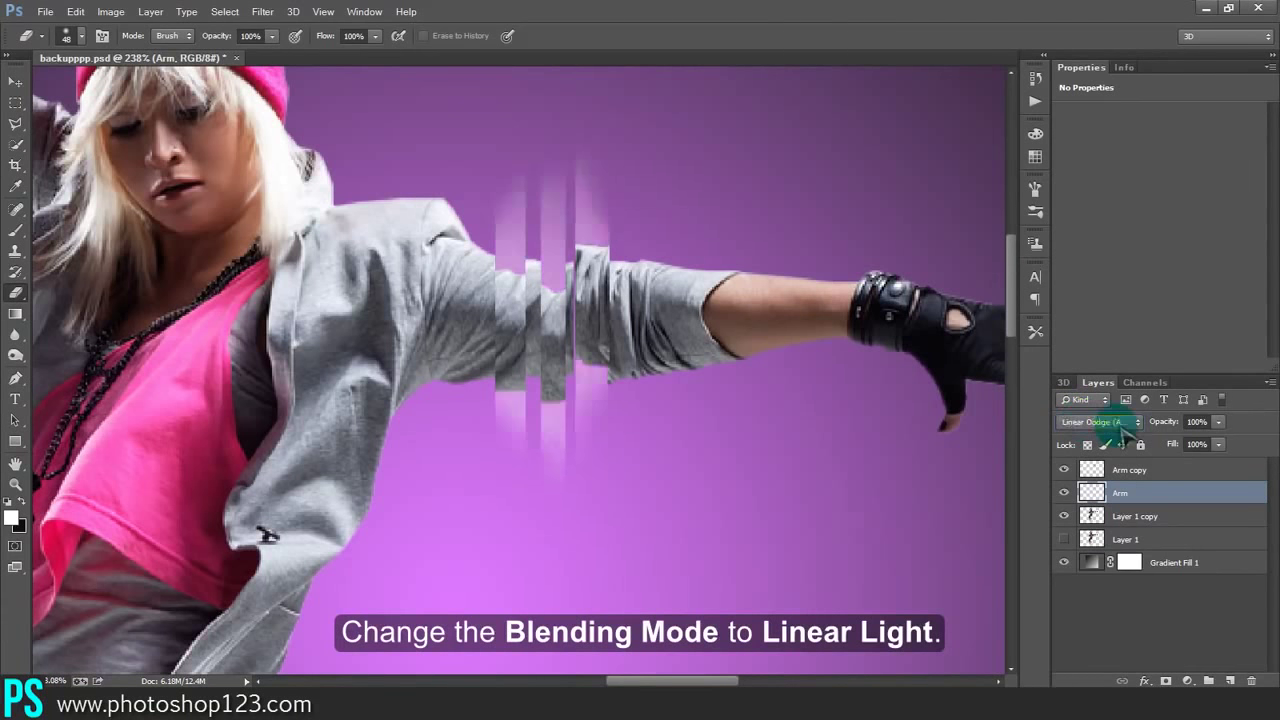
pyautogui.scroll(2, 1126, 434)
pyautogui.scroll(3, 1126, 434)
pyautogui.scroll(2, 1126, 434)
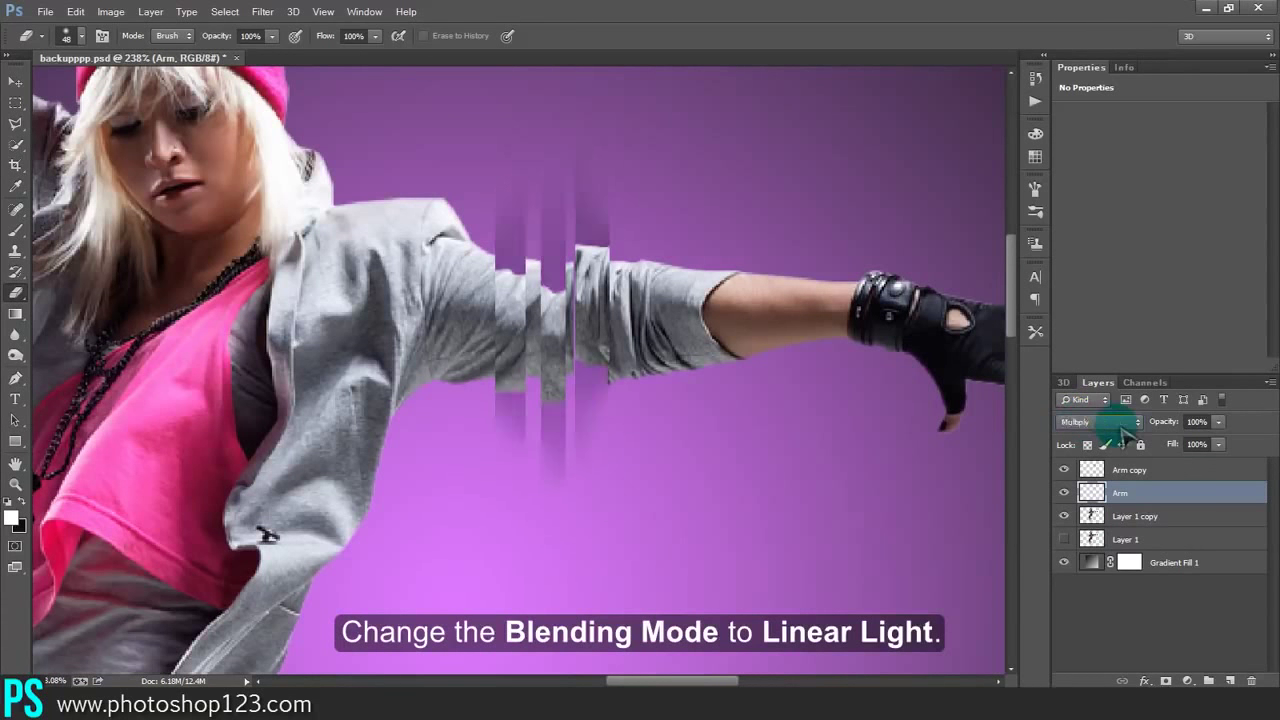
pyautogui.scroll(2, 1126, 434)
pyautogui.scroll(-3, 1126, 434)
pyautogui.scroll(-3, 1126, 434)
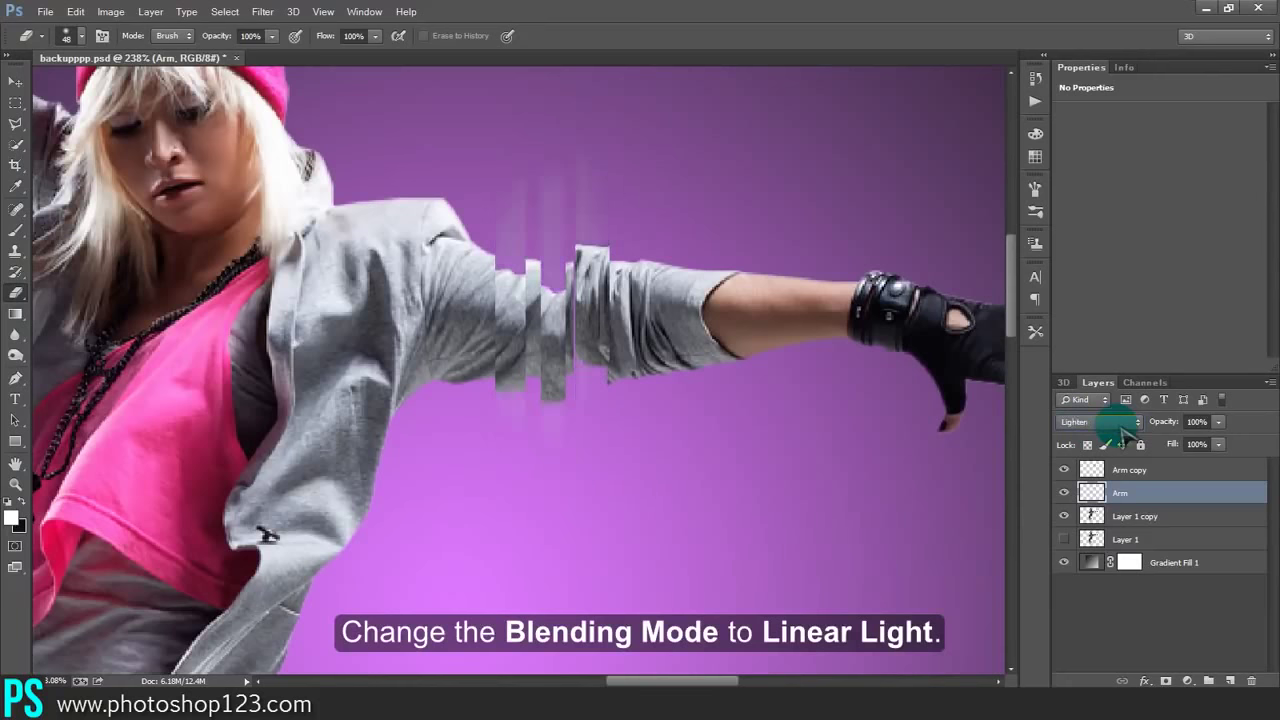
pyautogui.scroll(-1, 1126, 434)
pyautogui.scroll(-1, 1126, 434)
pyautogui.scroll(-3, 1126, 434)
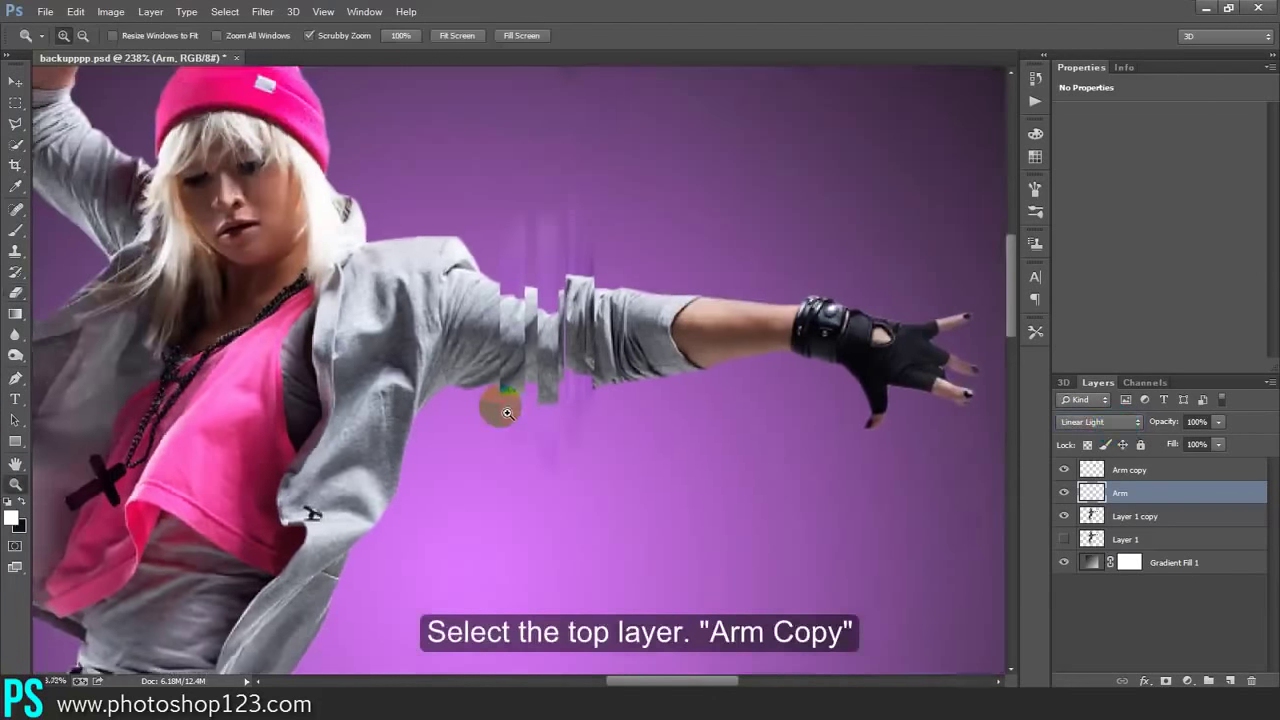
# Apply the Stylize > Diffuse filter in Normal mode to the Arm copy layer
pyautogui.click(1121, 472)
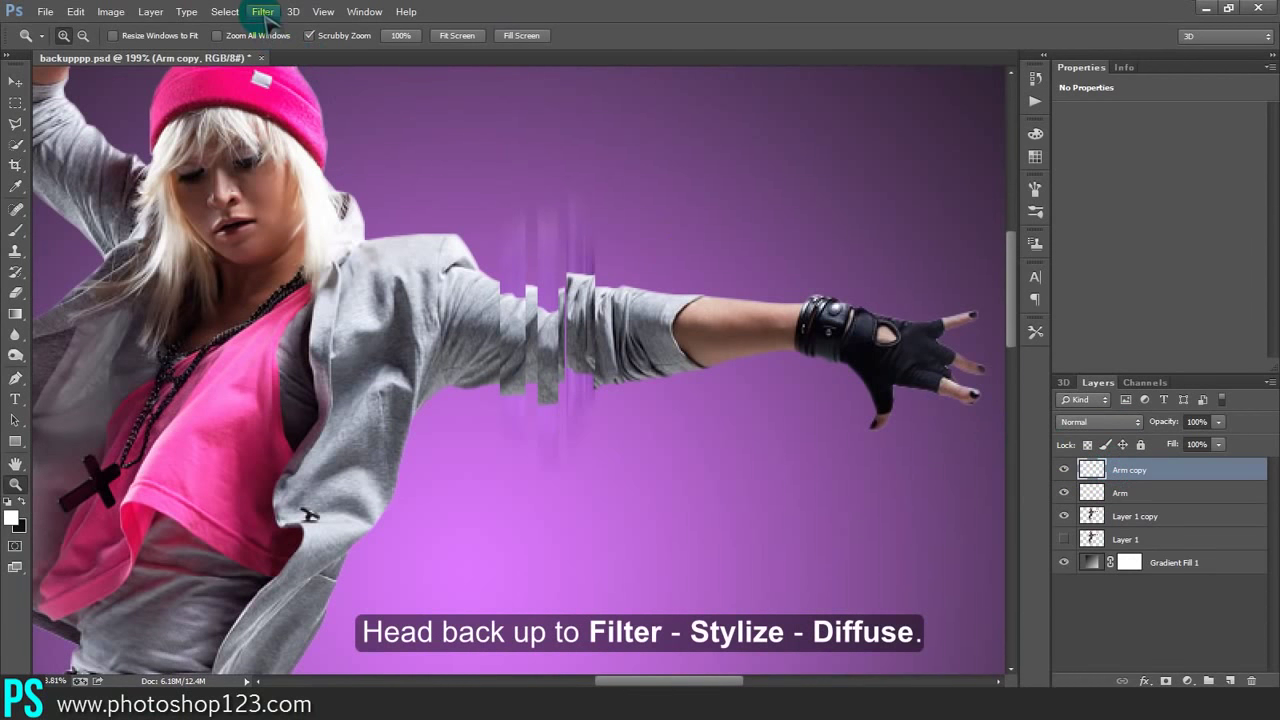
pyautogui.click(263, 12)
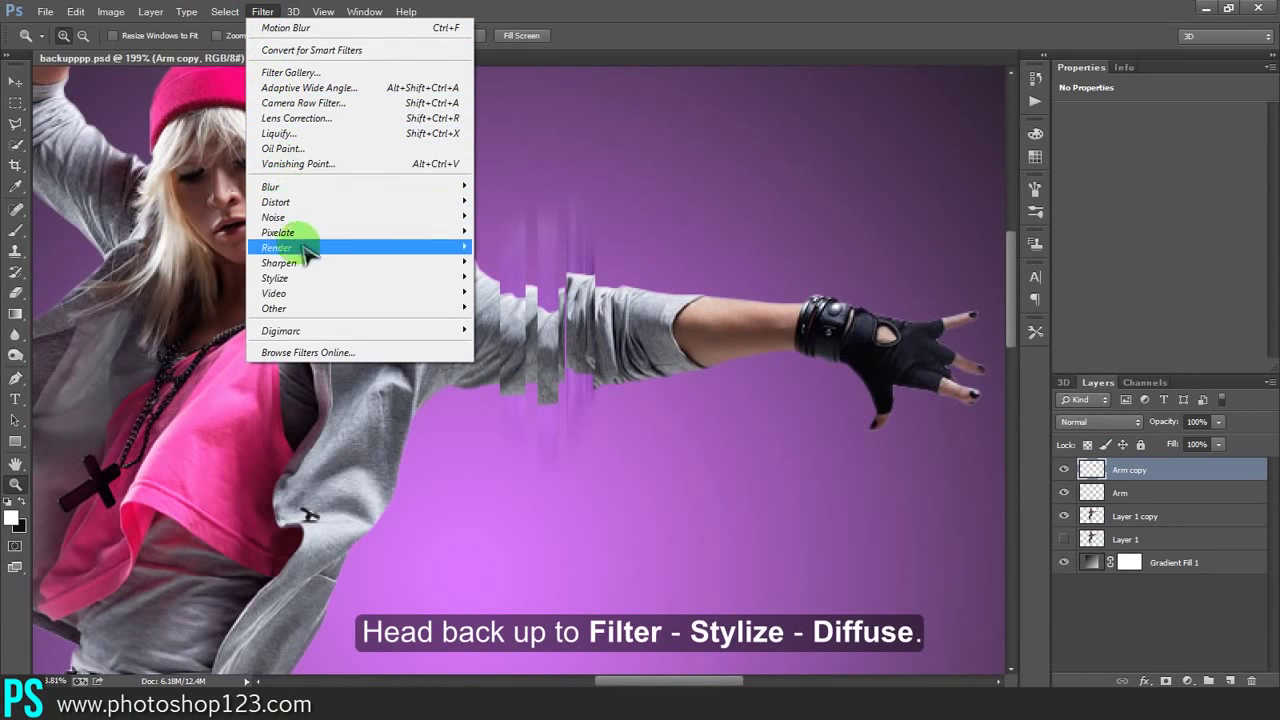
pyautogui.moveTo(275, 278)
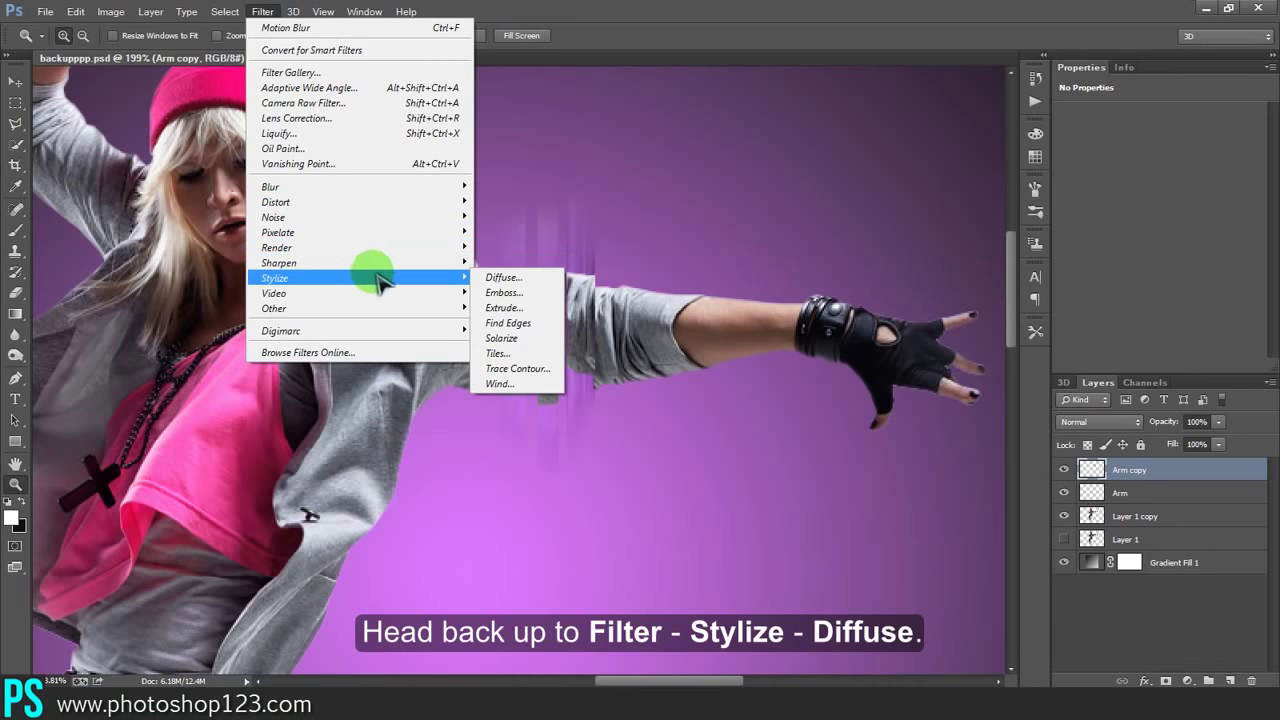
pyautogui.click(502, 279)
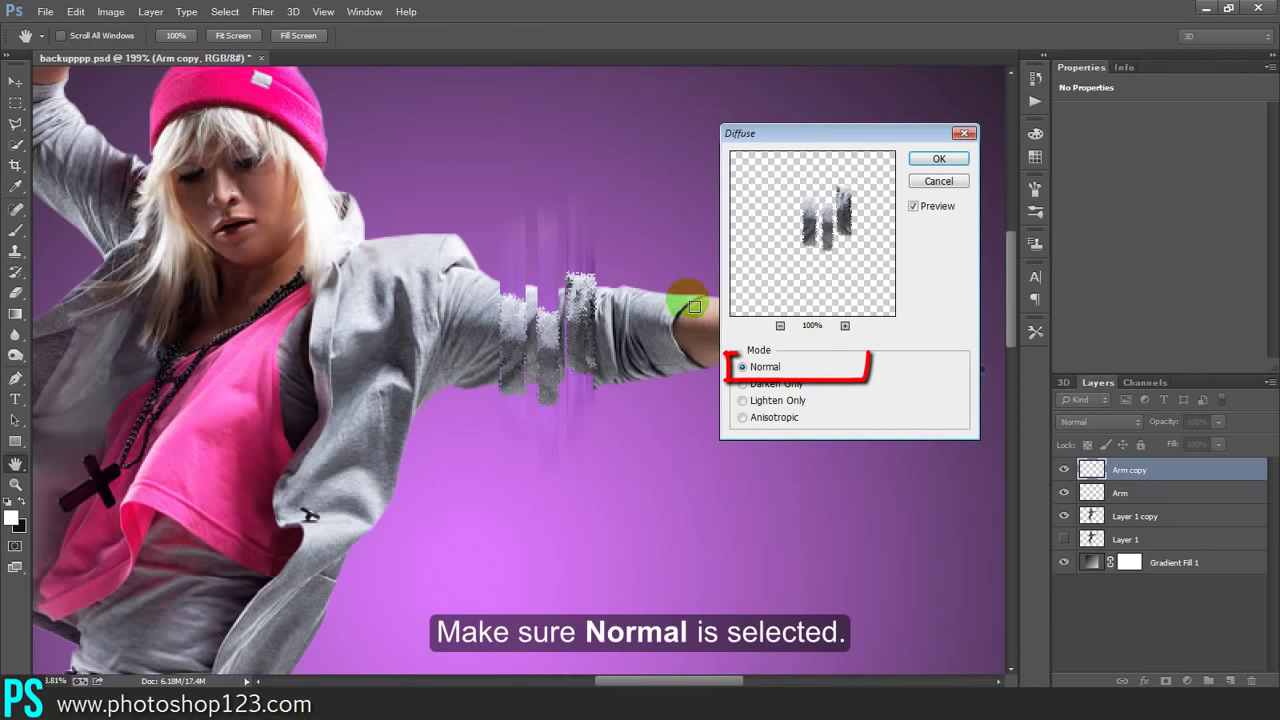
pyautogui.click(760, 378)
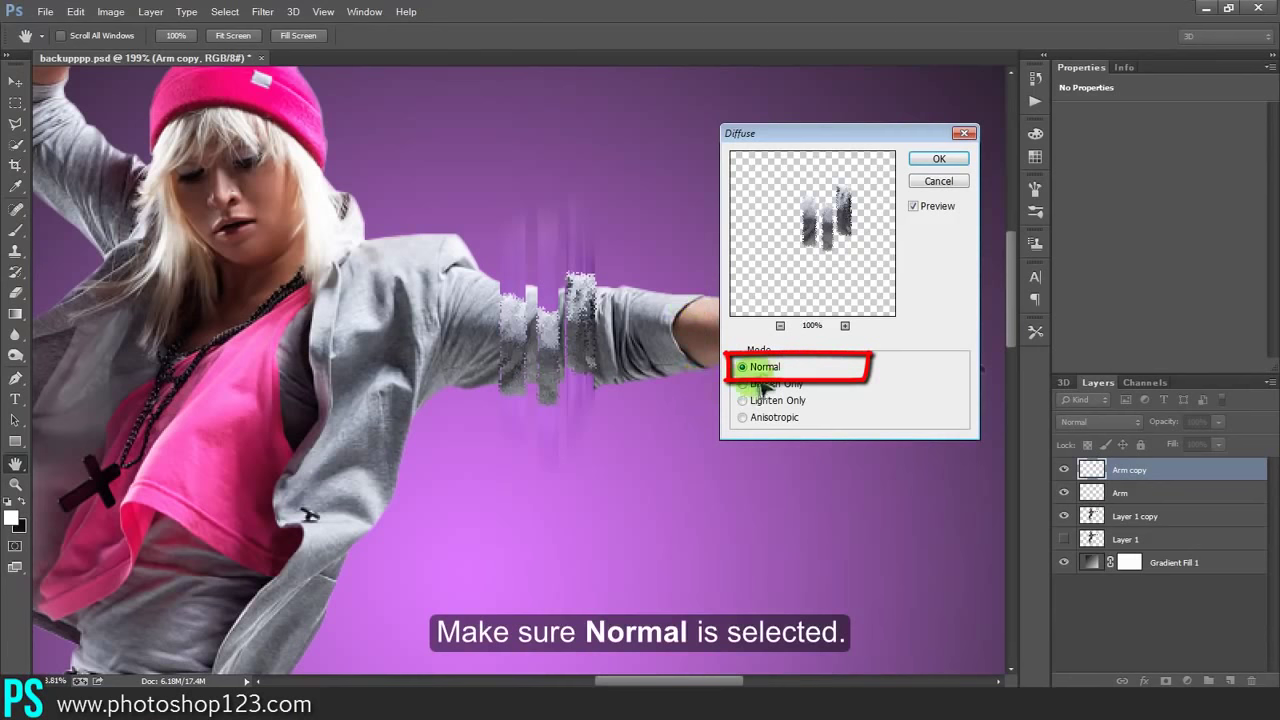
pyautogui.click(939, 158)
pyautogui.press('z')
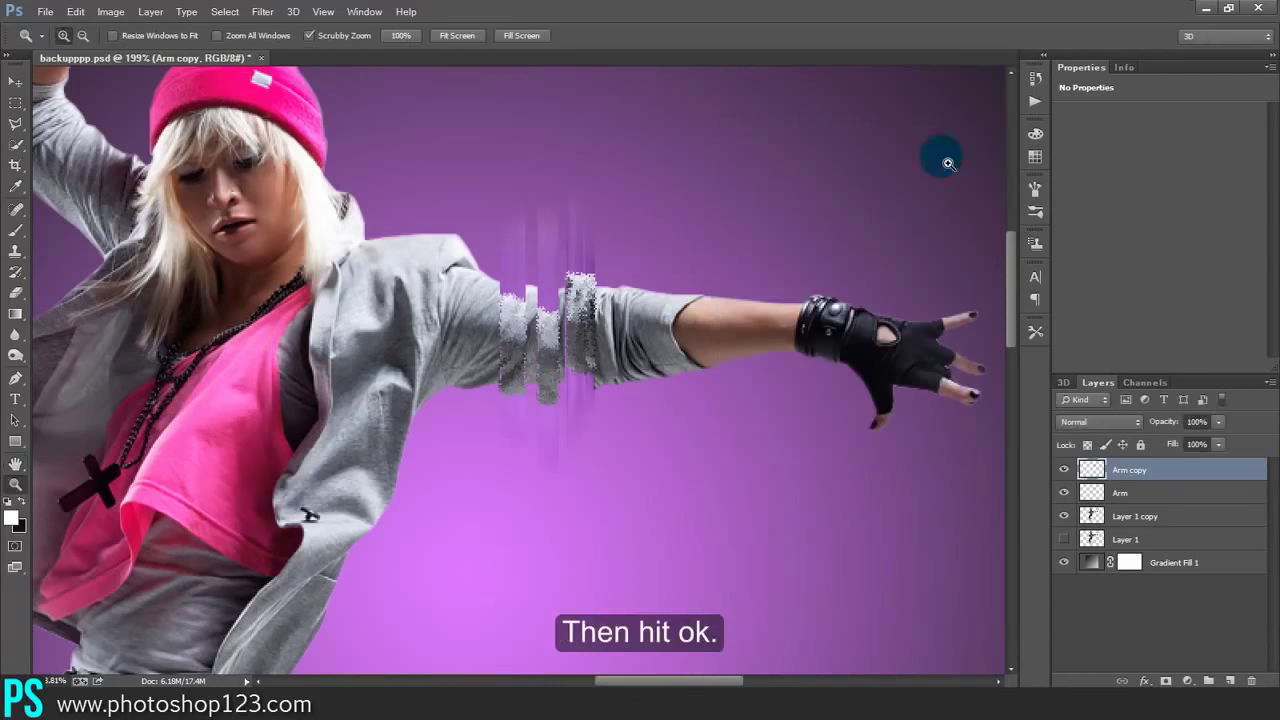
# Apply a -90° Motion Blur with a 5-pixel distance to Arm copy
pyautogui.click(264, 12)
pyautogui.moveTo(300, 187)
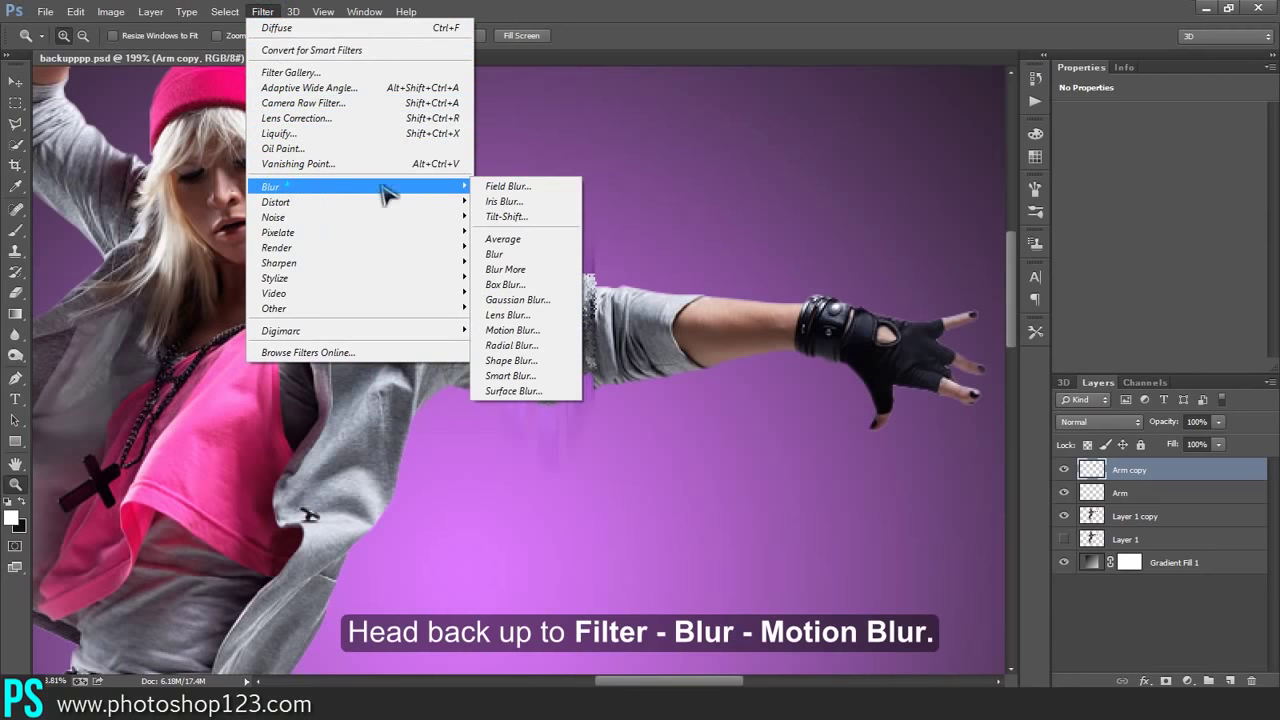
pyautogui.click(515, 330)
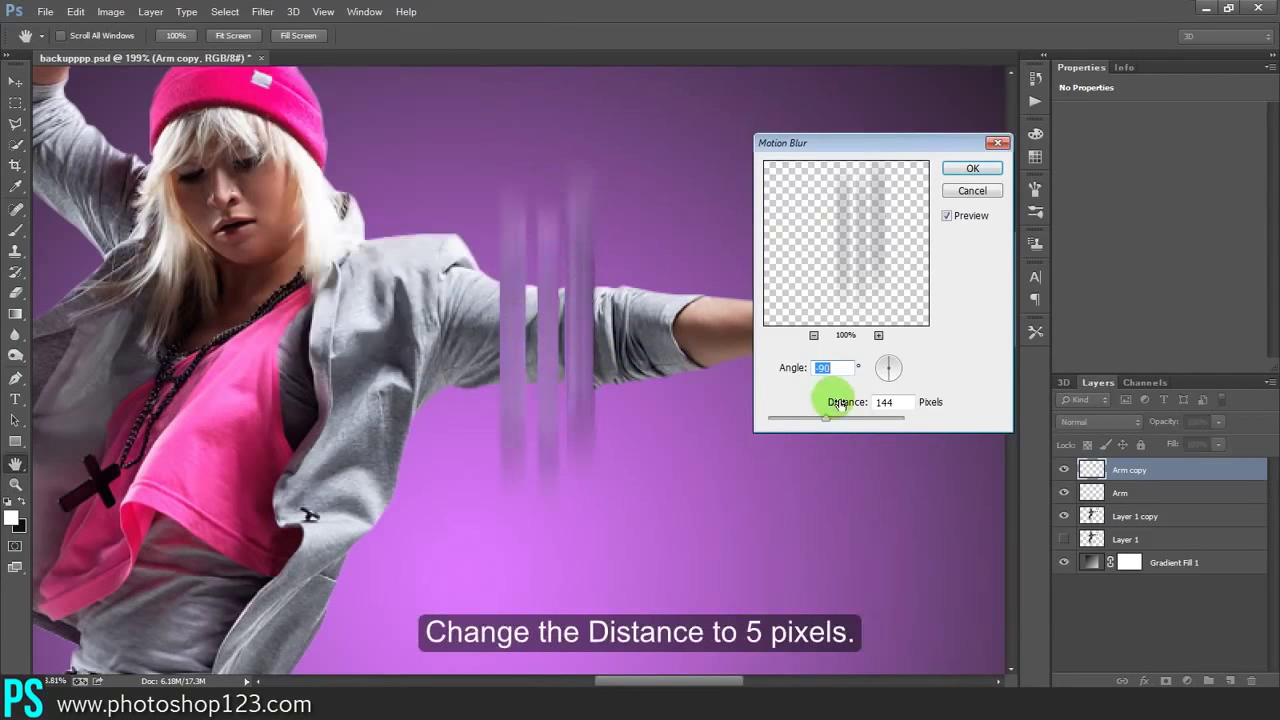
pyautogui.moveTo(829, 418); pyautogui.dragTo(771, 417)
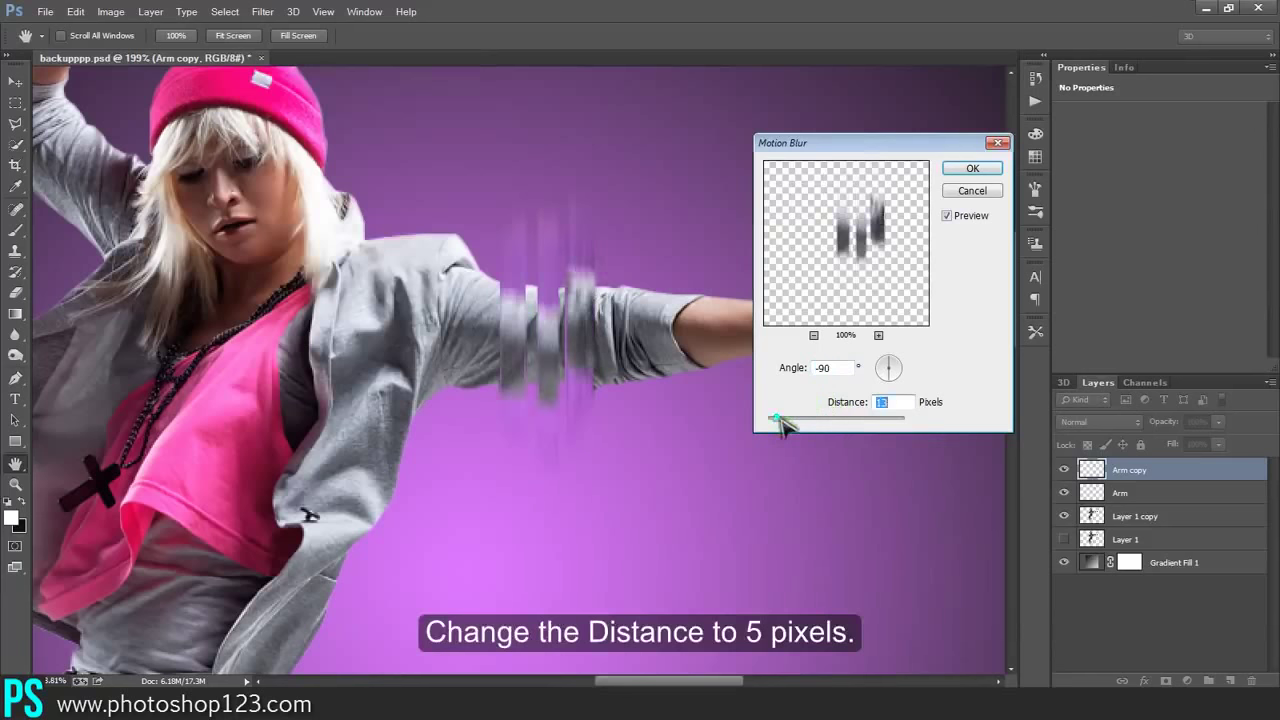
pyautogui.doubleClick(905, 402)
pyautogui.write('5')
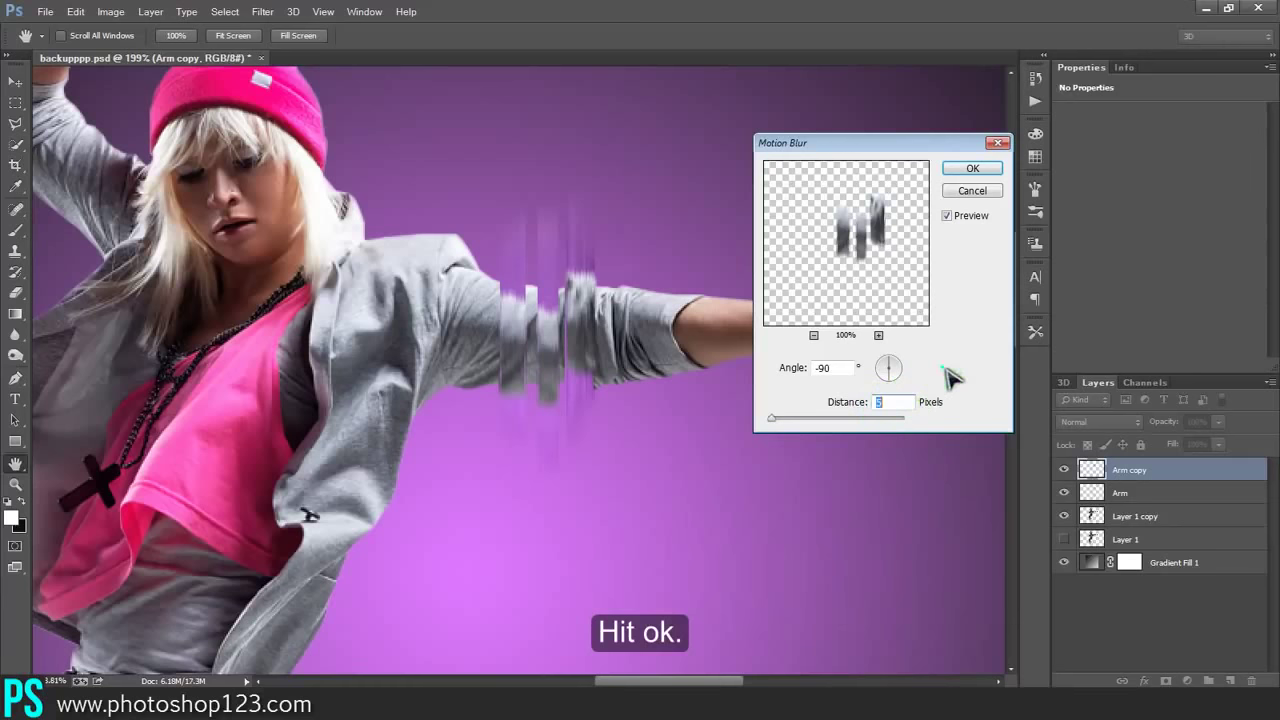
pyautogui.click(972, 168)
# Add a new layer named Background Detail just above the gradient fill
pyautogui.press('z')
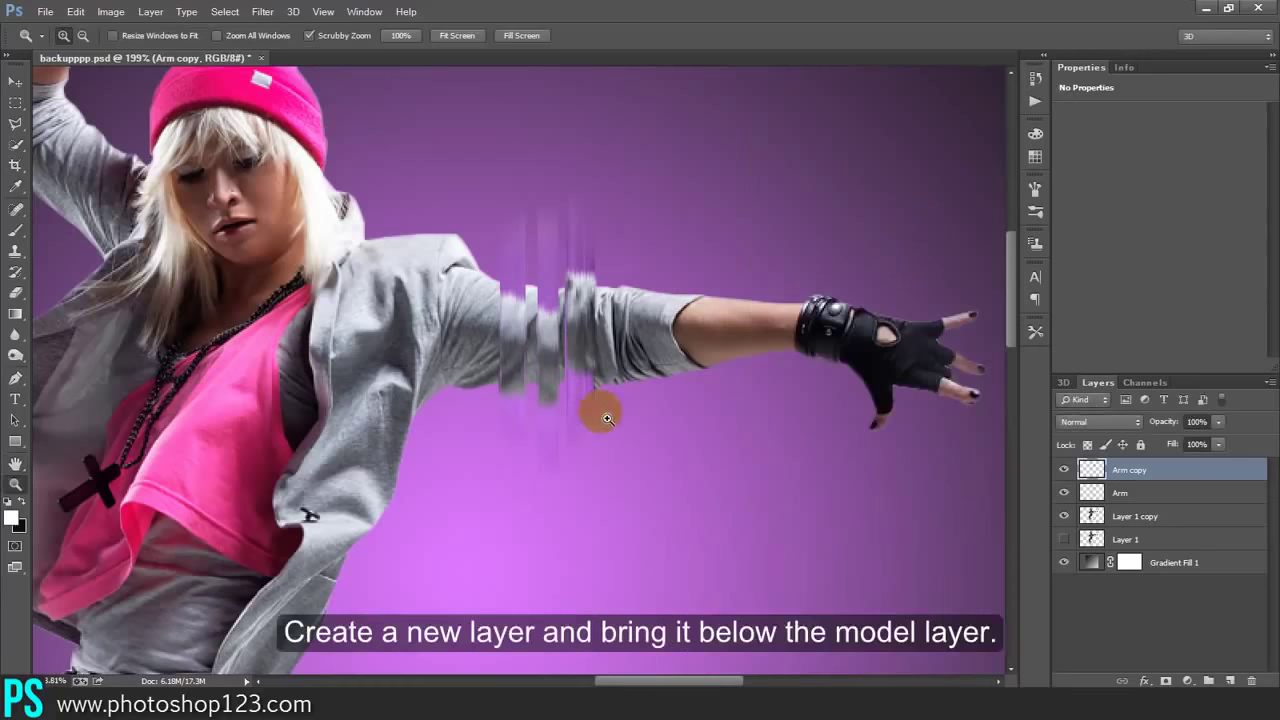
pyautogui.moveTo(607, 418); pyautogui.dragTo(457, 534)
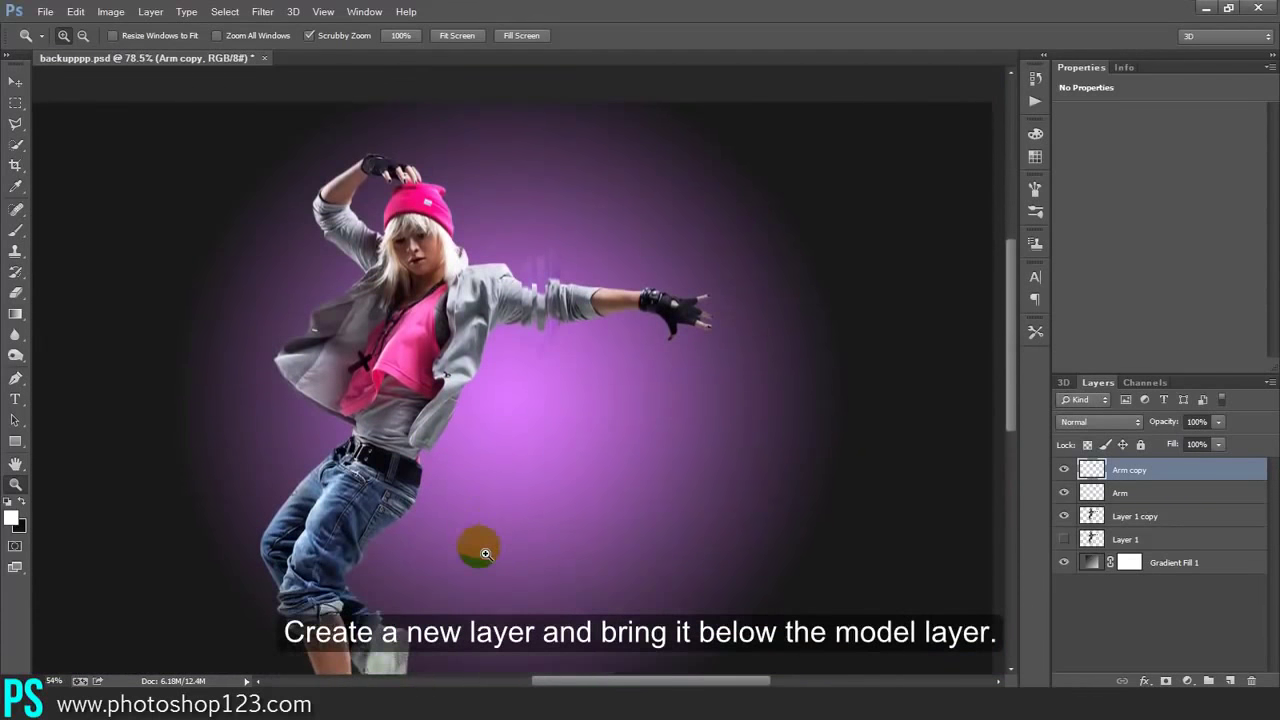
pyautogui.click(1230, 680)
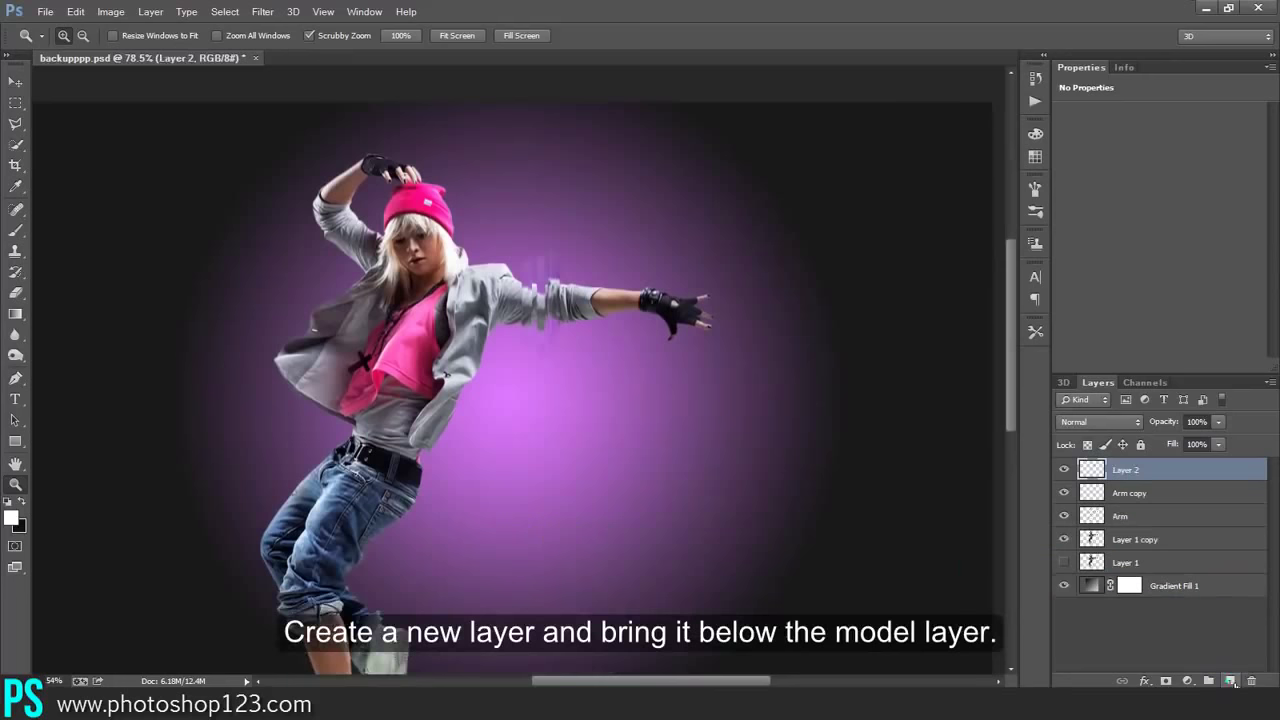
pyautogui.moveTo(1128, 470)
pyautogui.mouseDown()
pyautogui.moveTo(1150, 562)
pyautogui.moveTo(1140, 568)
pyautogui.mouseUp()
pyautogui.write('Background Detail')
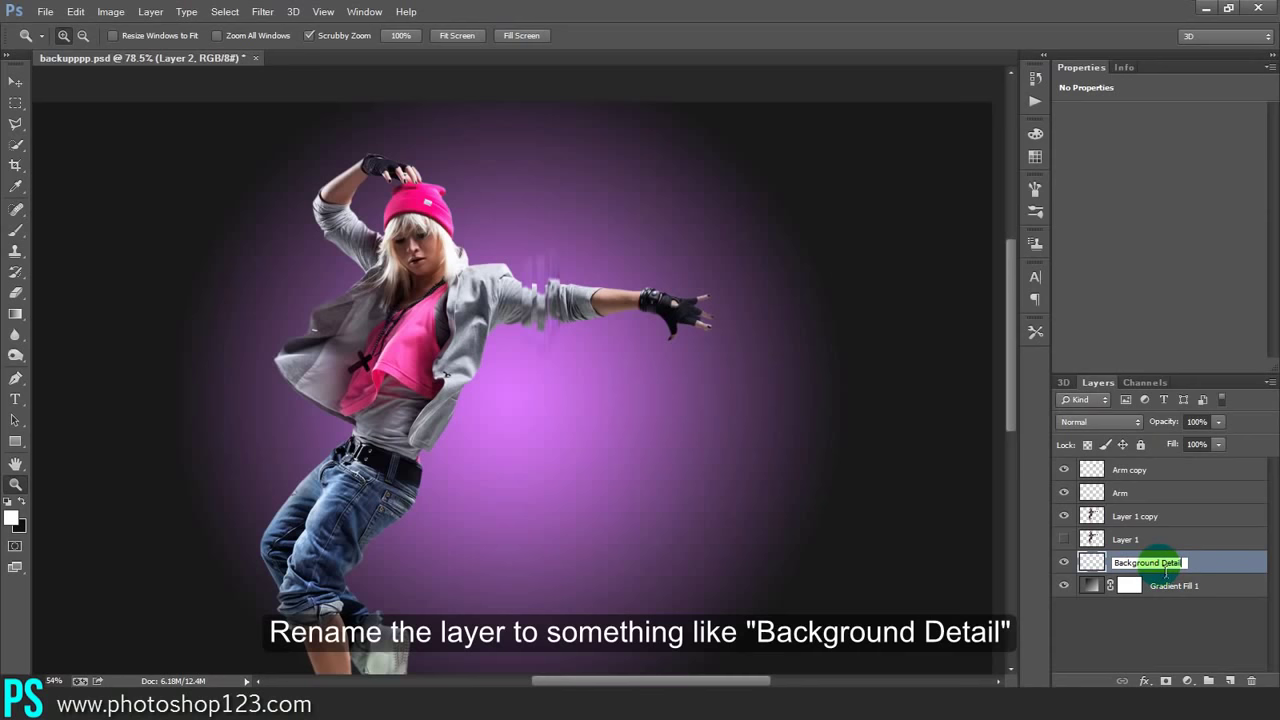
pyautogui.click(1209, 566)
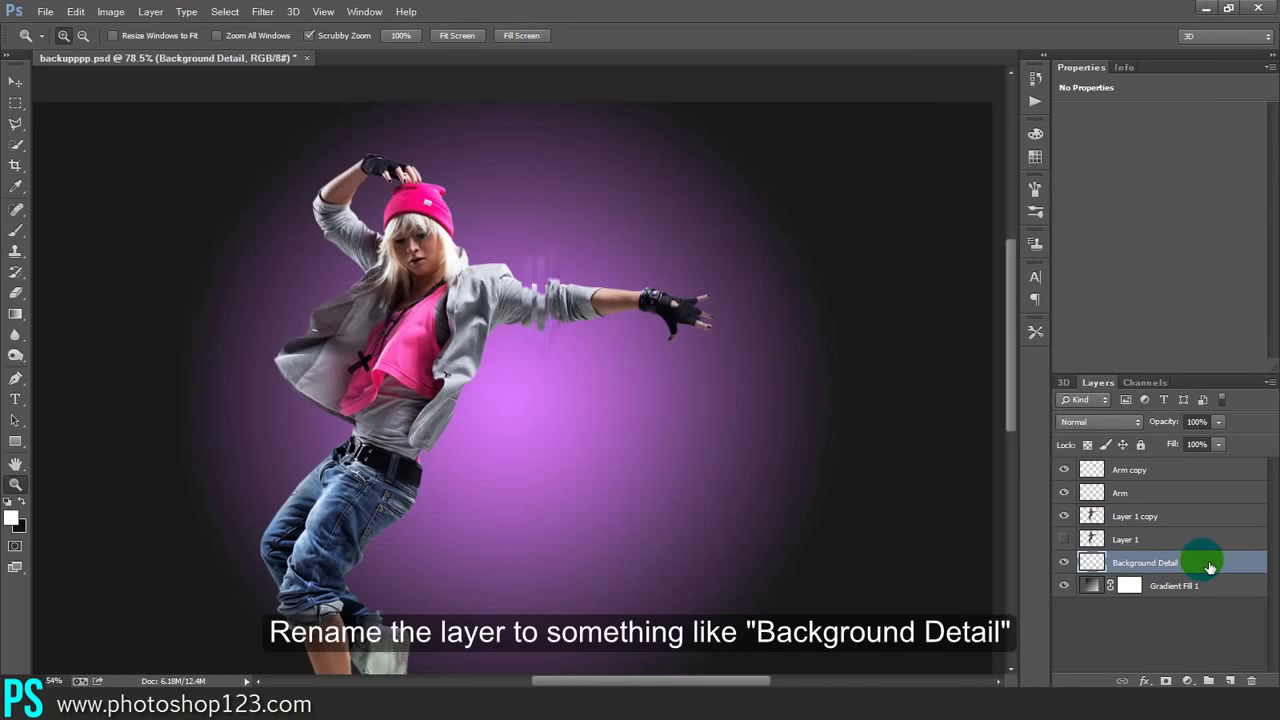
# Reframe the view on the dancer and select the Brush tool
pyautogui.moveTo(545, 508); pyautogui.dragTo(530, 520)
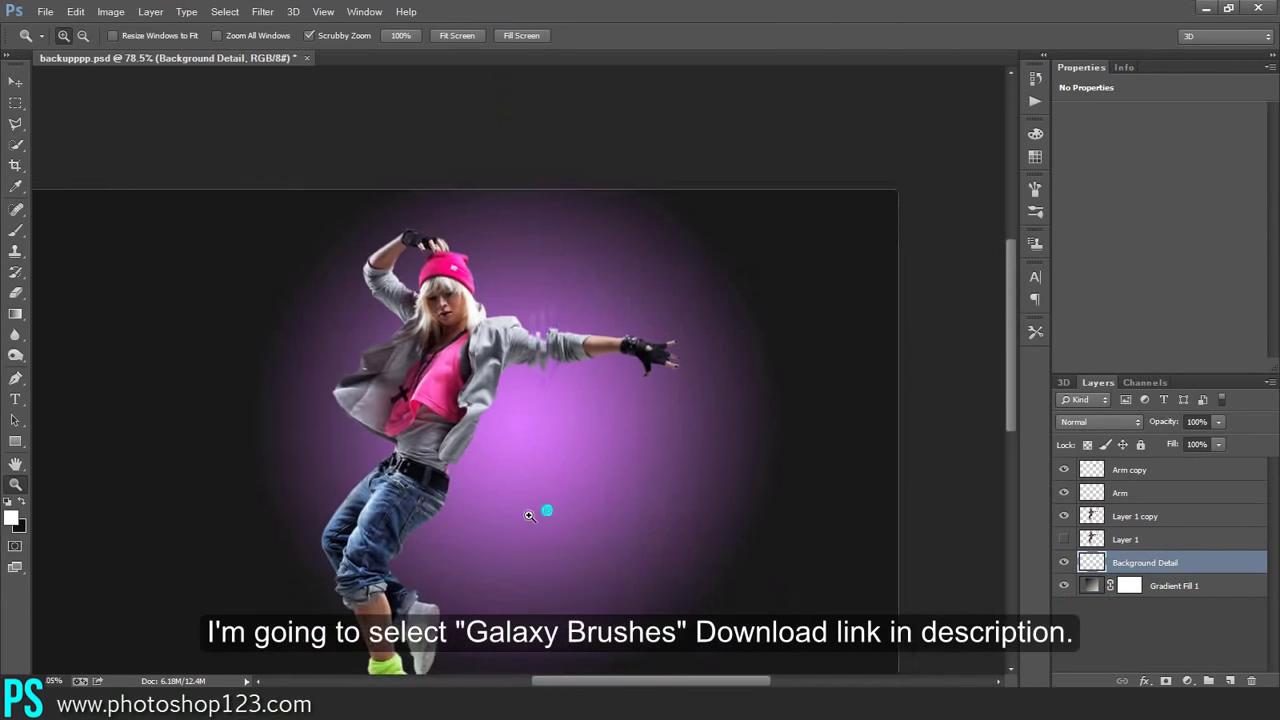
pyautogui.moveTo(539, 356); pyautogui.dragTo(544, 341)
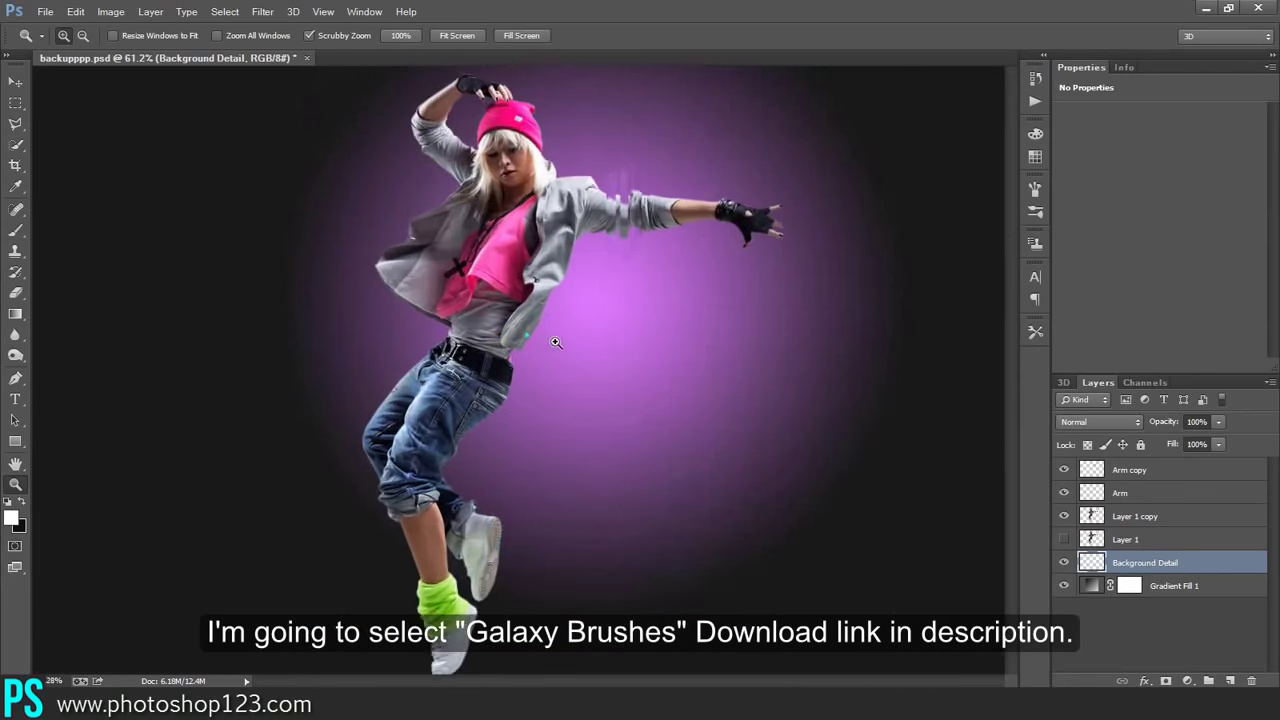
pyautogui.click(16, 230)
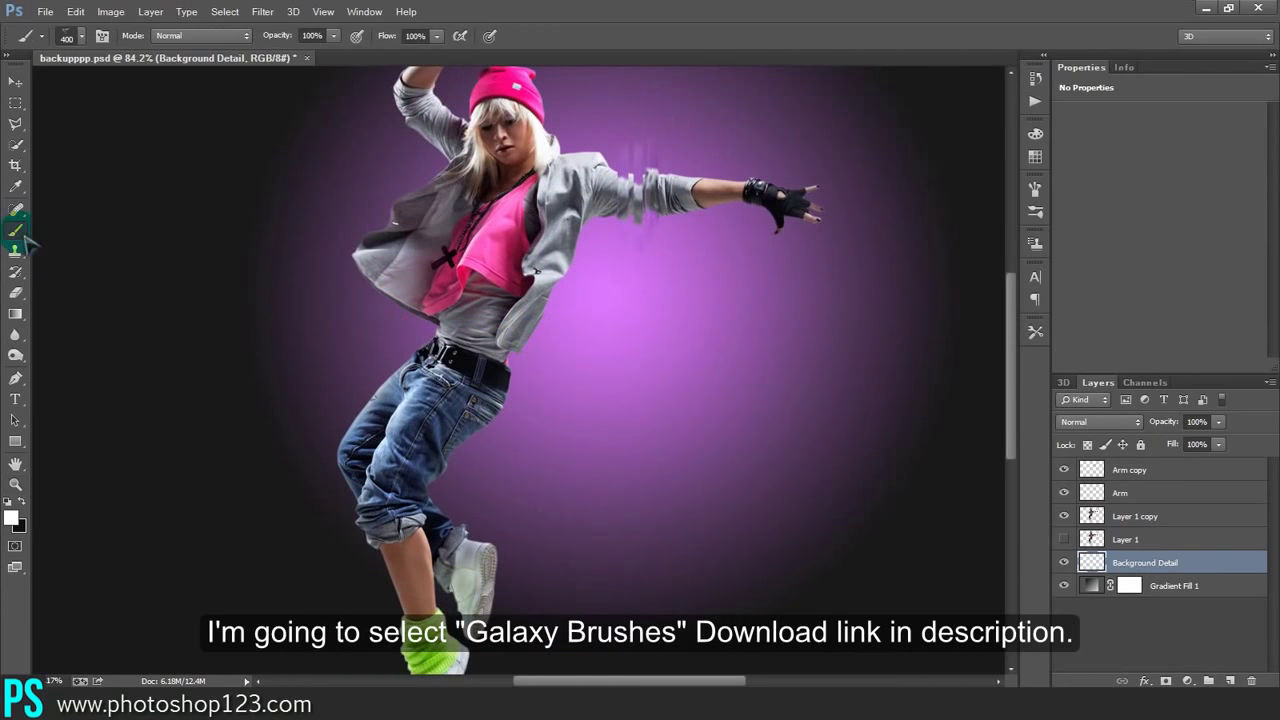
# Paint white galaxy sparkles at 349 px behind the dancer's arm and beside her hip
pyautogui.click(80, 37)
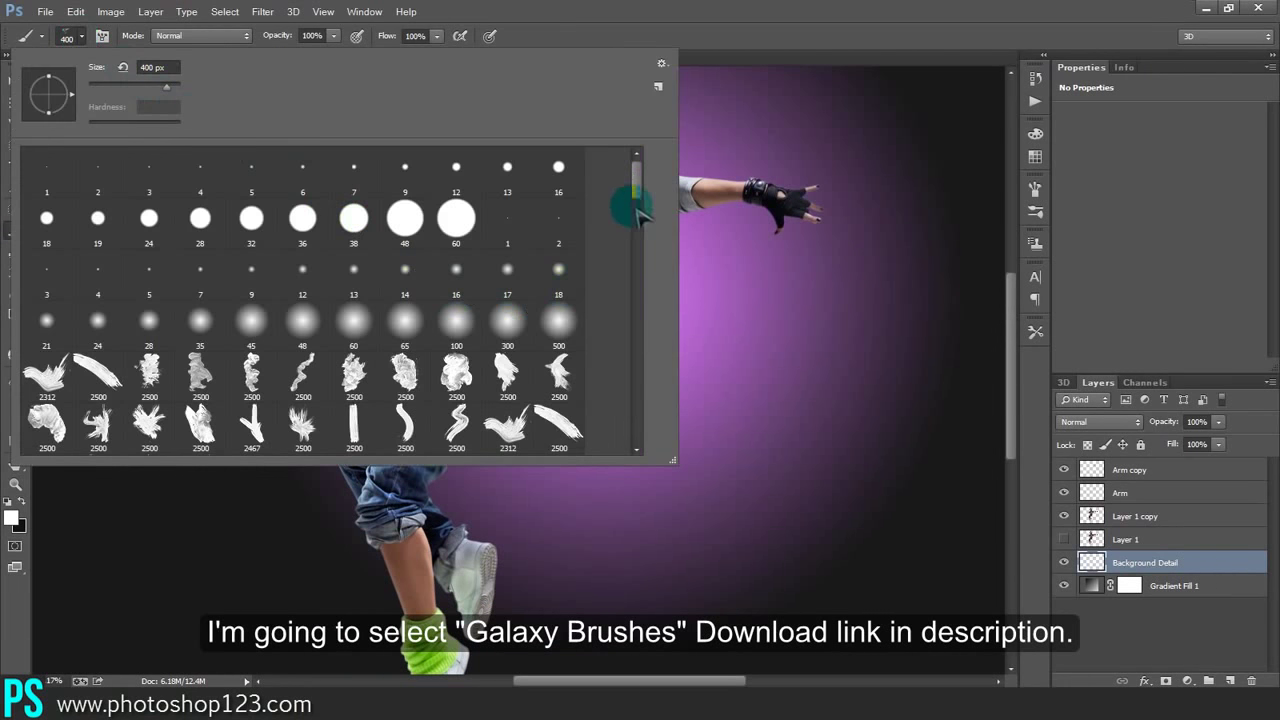
pyautogui.moveTo(634, 180)
pyautogui.mouseDown()
pyautogui.moveTo(618, 440)
pyautogui.moveTo(611, 394)
pyautogui.moveTo(592, 381)
pyautogui.mouseUp()
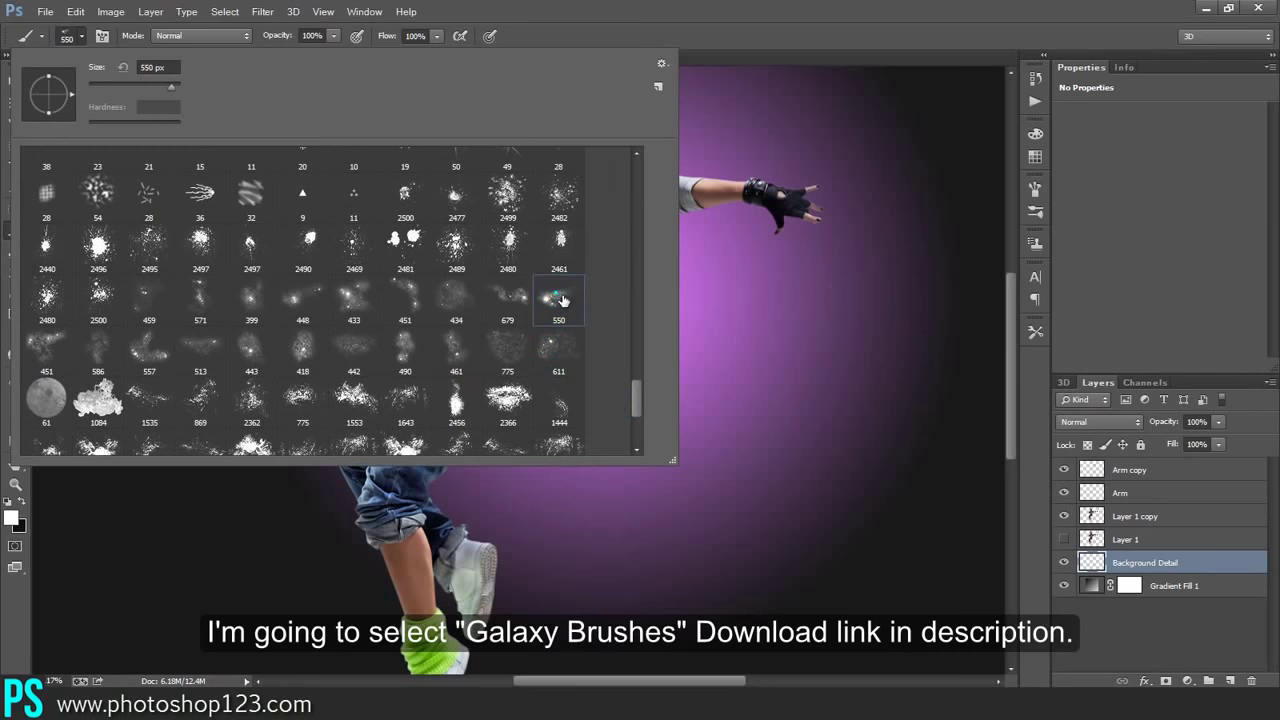
pyautogui.moveTo(171, 86); pyautogui.dragTo(160, 86)
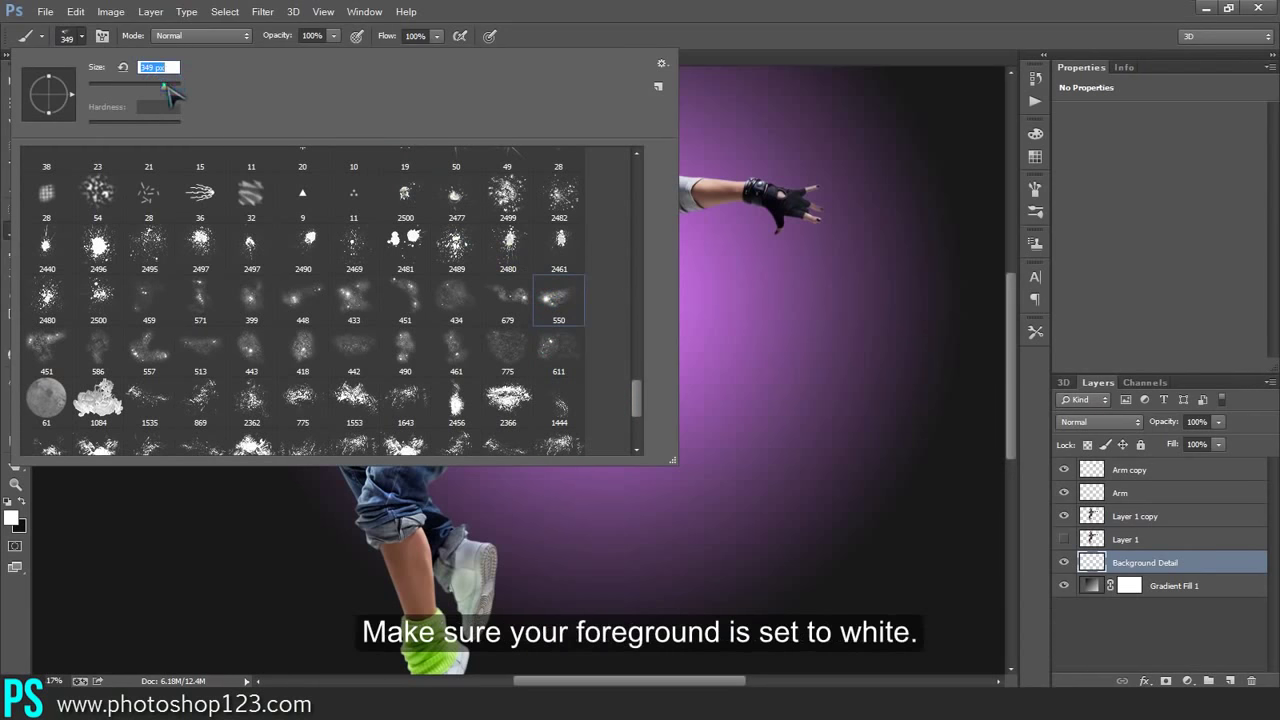
pyautogui.click(600, 27)
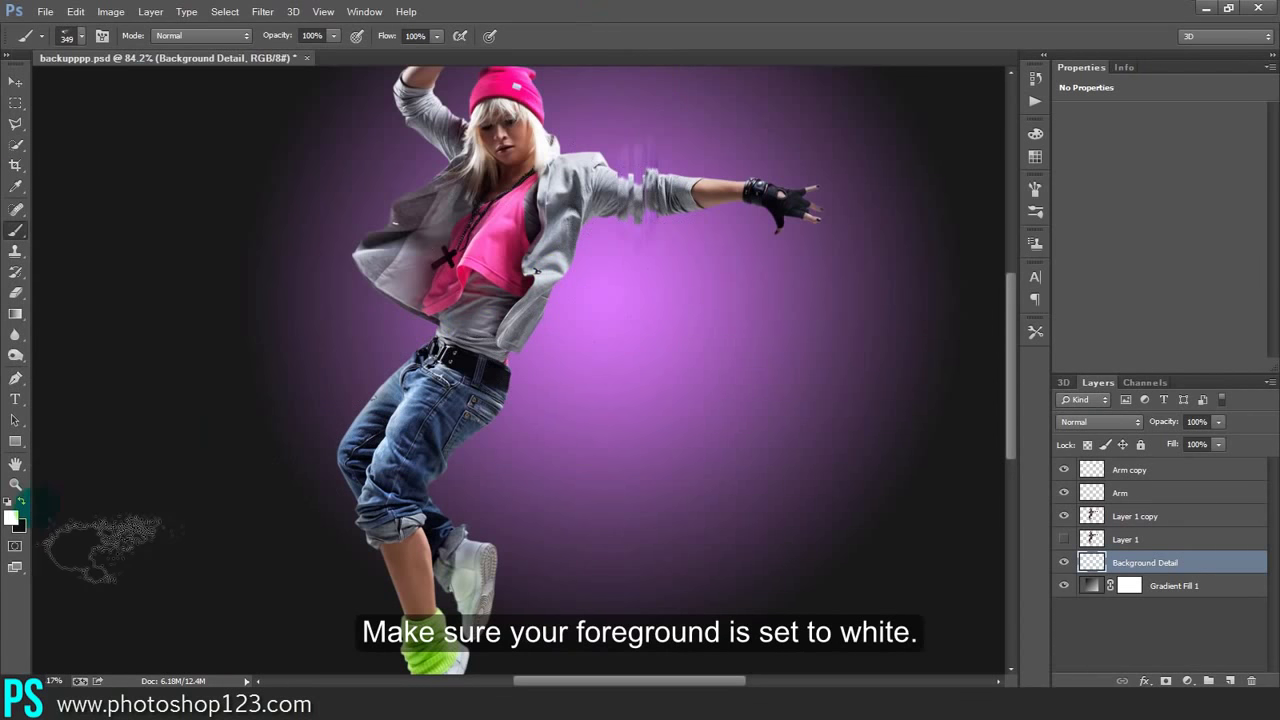
pyautogui.moveTo(600, 240); pyautogui.dragTo(631, 218)
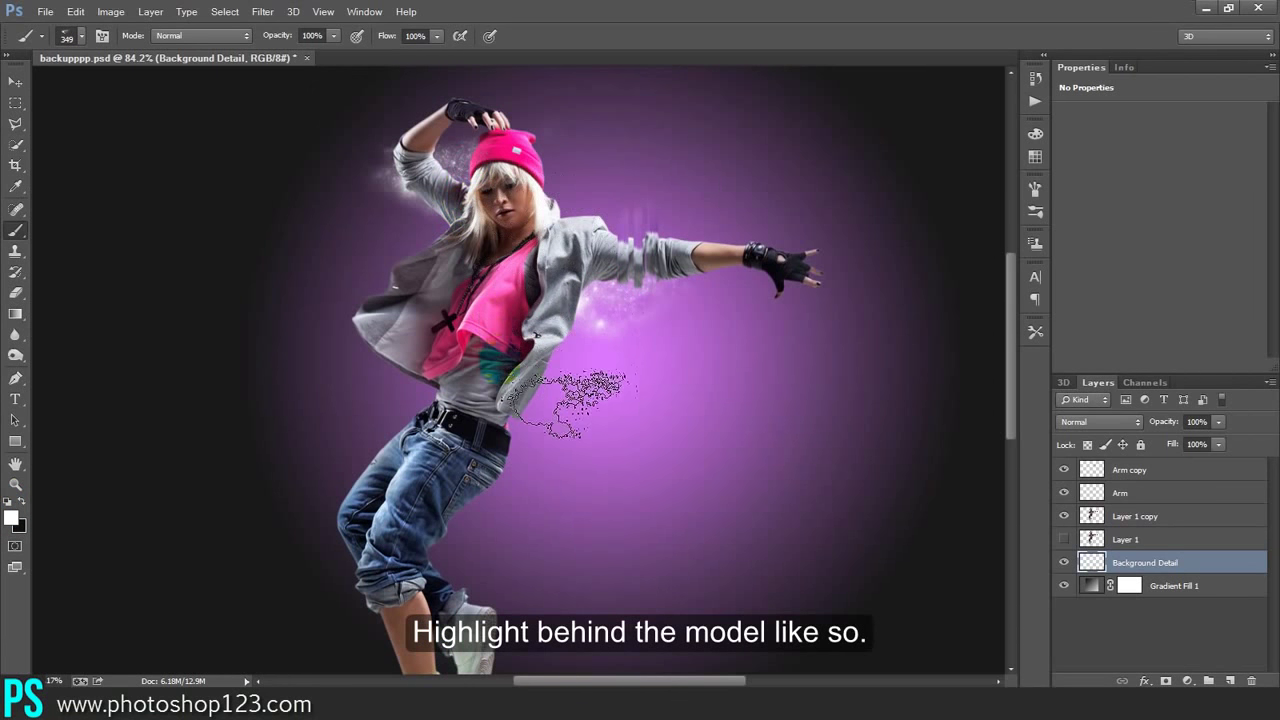
pyautogui.click(458, 397)
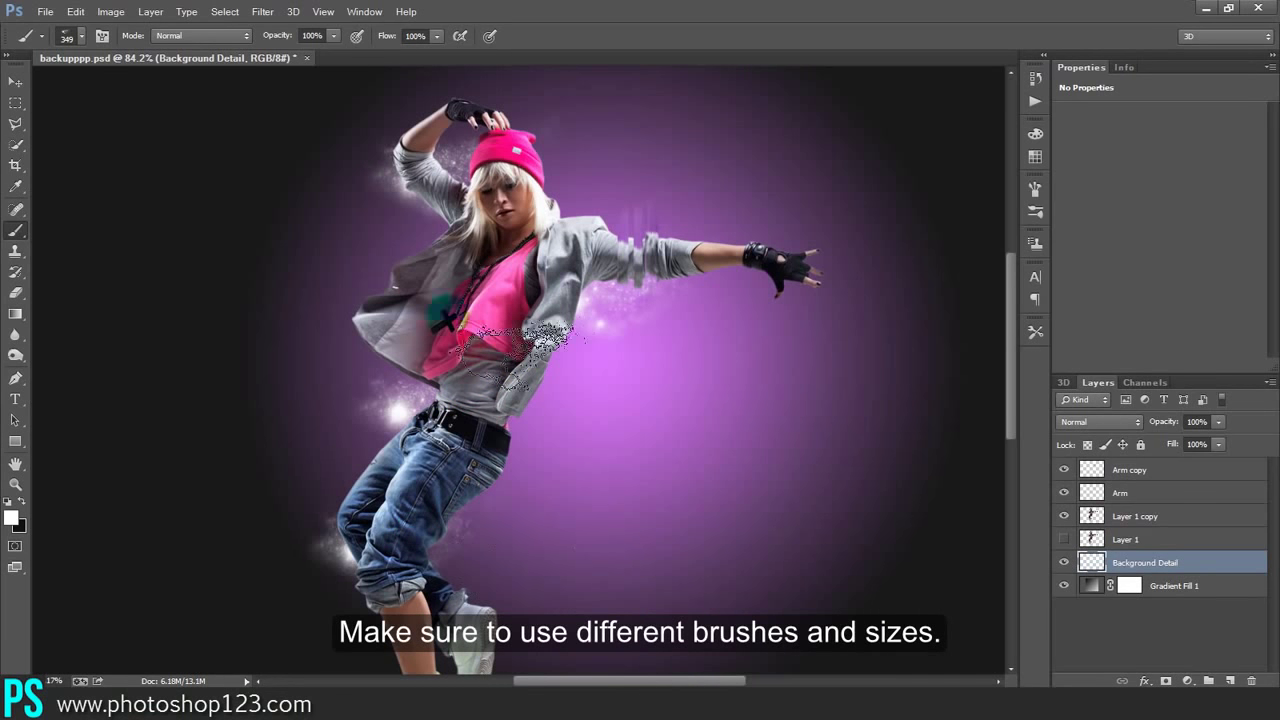
# Switch to another sparkle brush tip sized 202 px
pyautogui.click(84, 37)
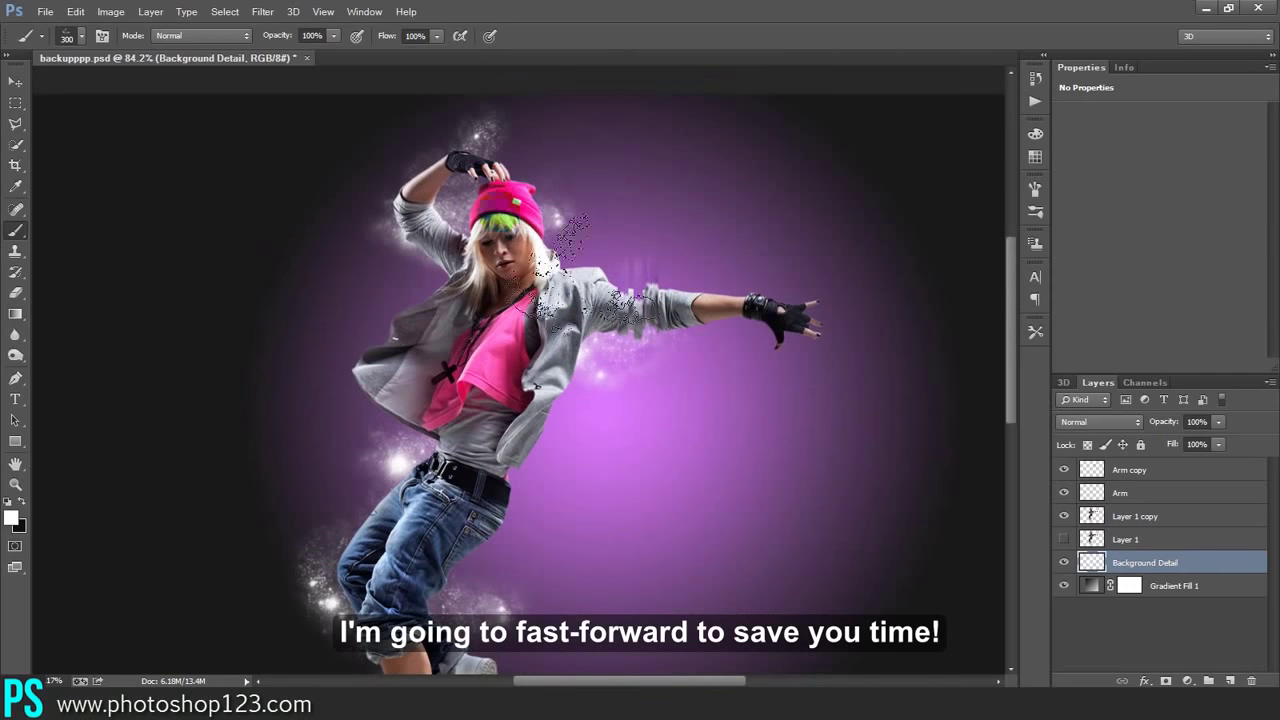
pyautogui.click(81, 37)
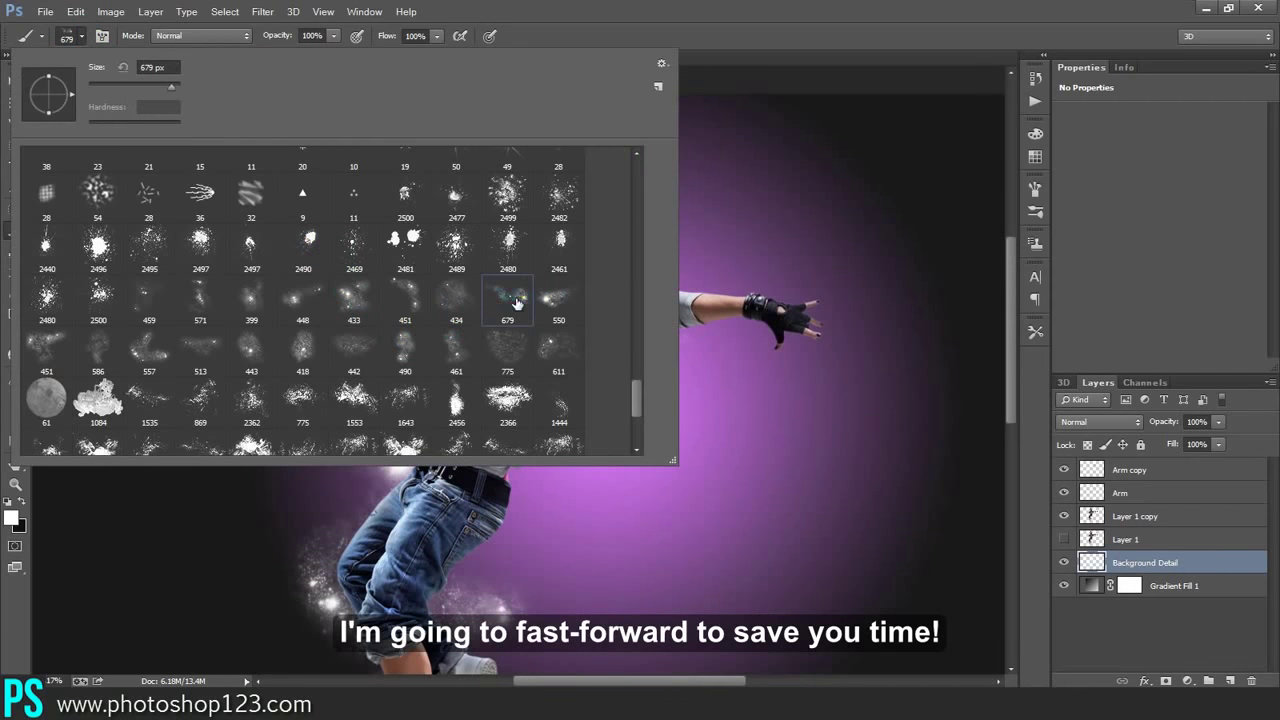
pyautogui.write('202')
pyautogui.press('Return')
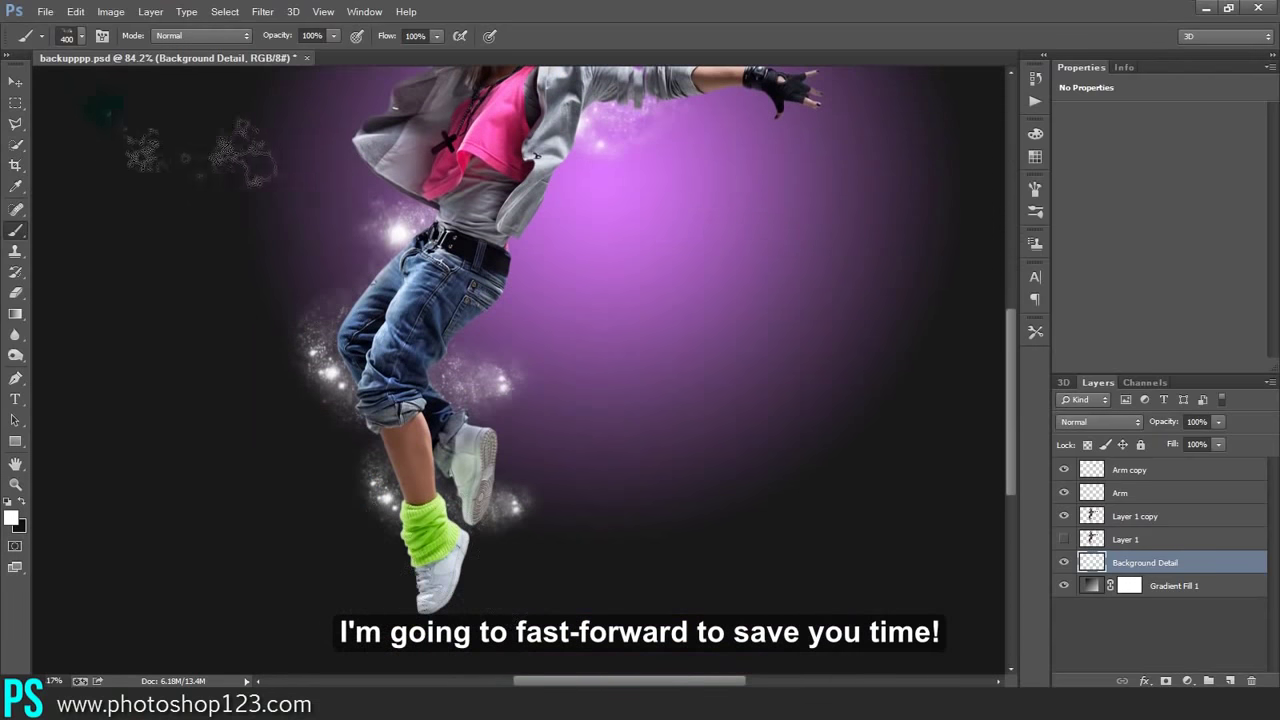
pyautogui.click(81, 37)
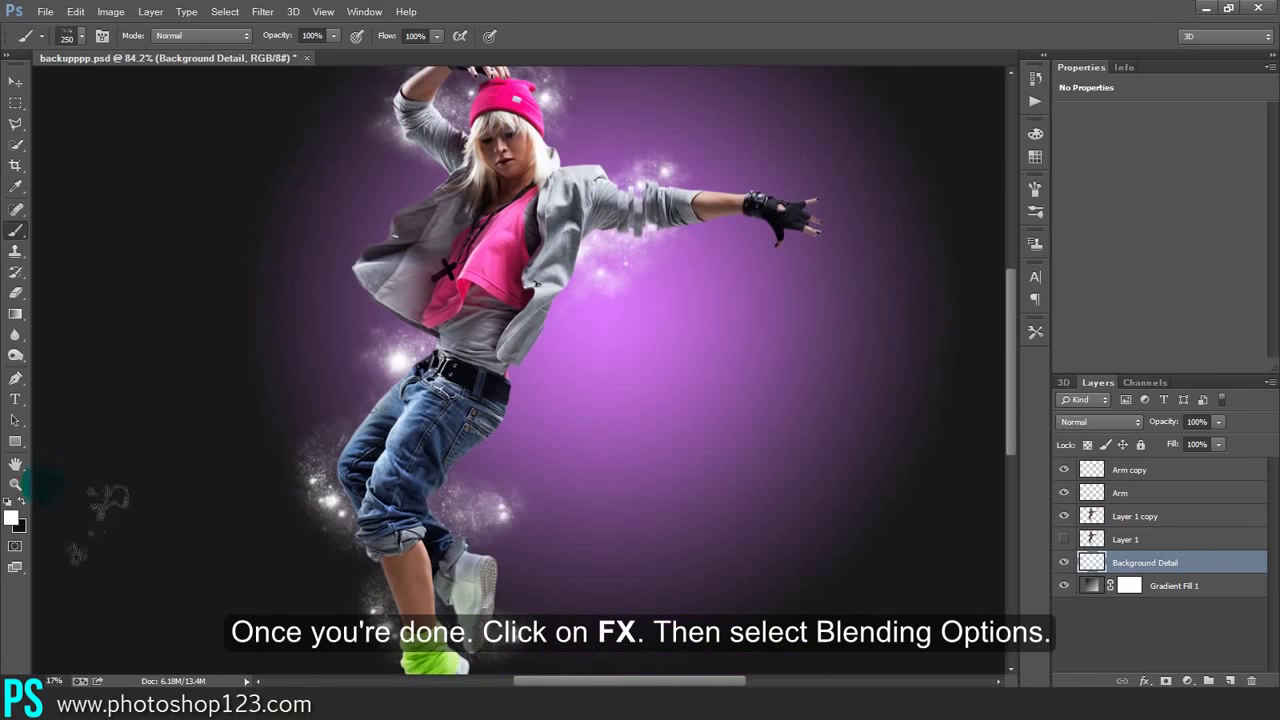
# Add an Outer Glow to Background Detail with magenta colour cc00ff
pyautogui.click(15, 484)
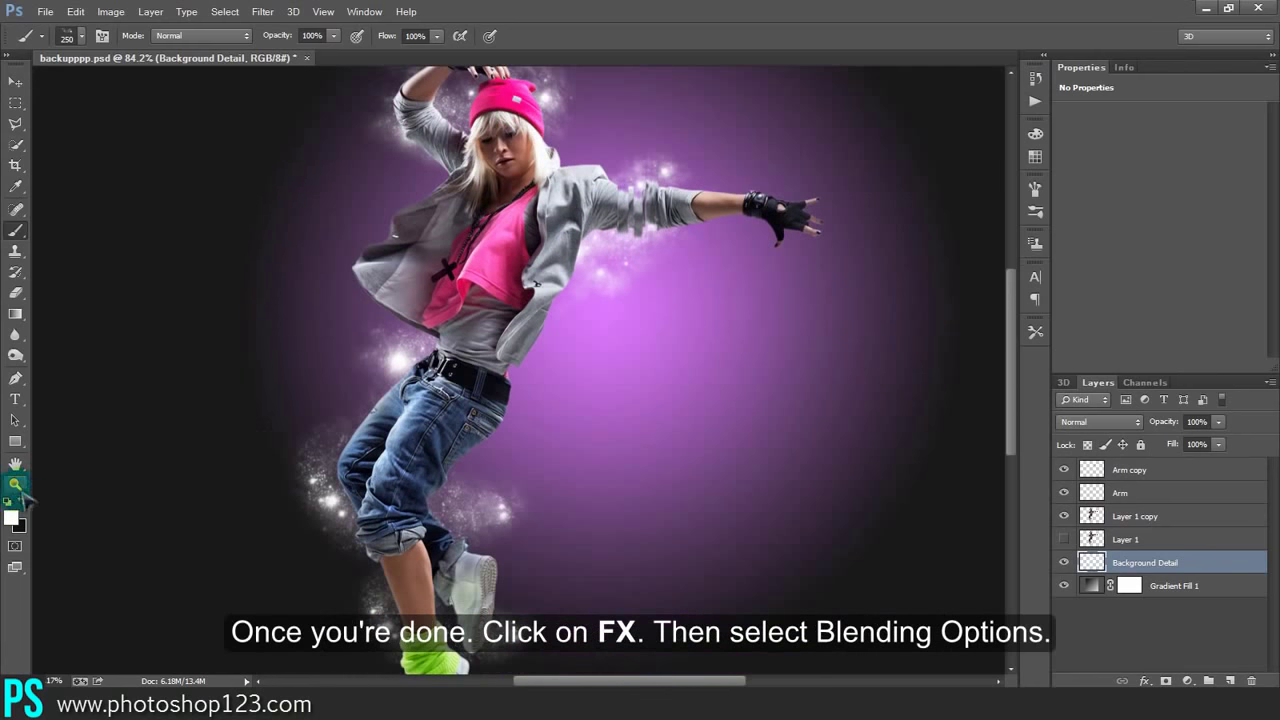
pyautogui.moveTo(576, 417); pyautogui.dragTo(551, 423)
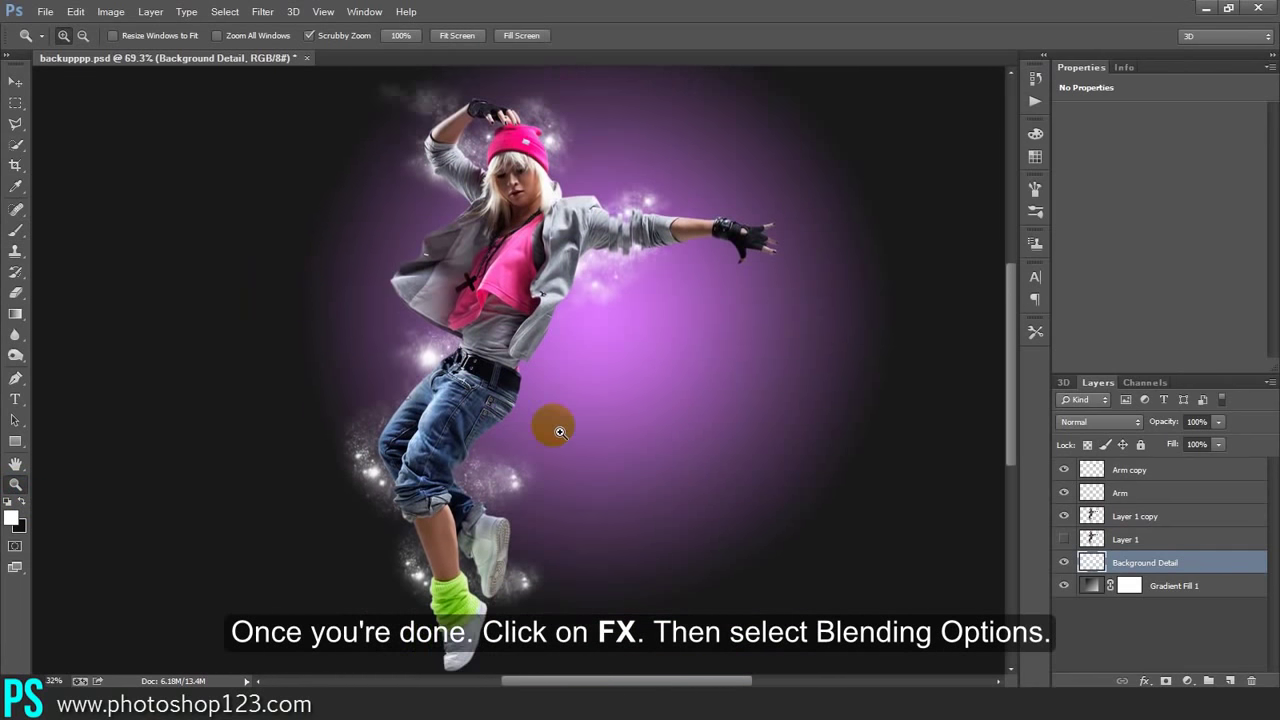
pyautogui.click(1144, 681)
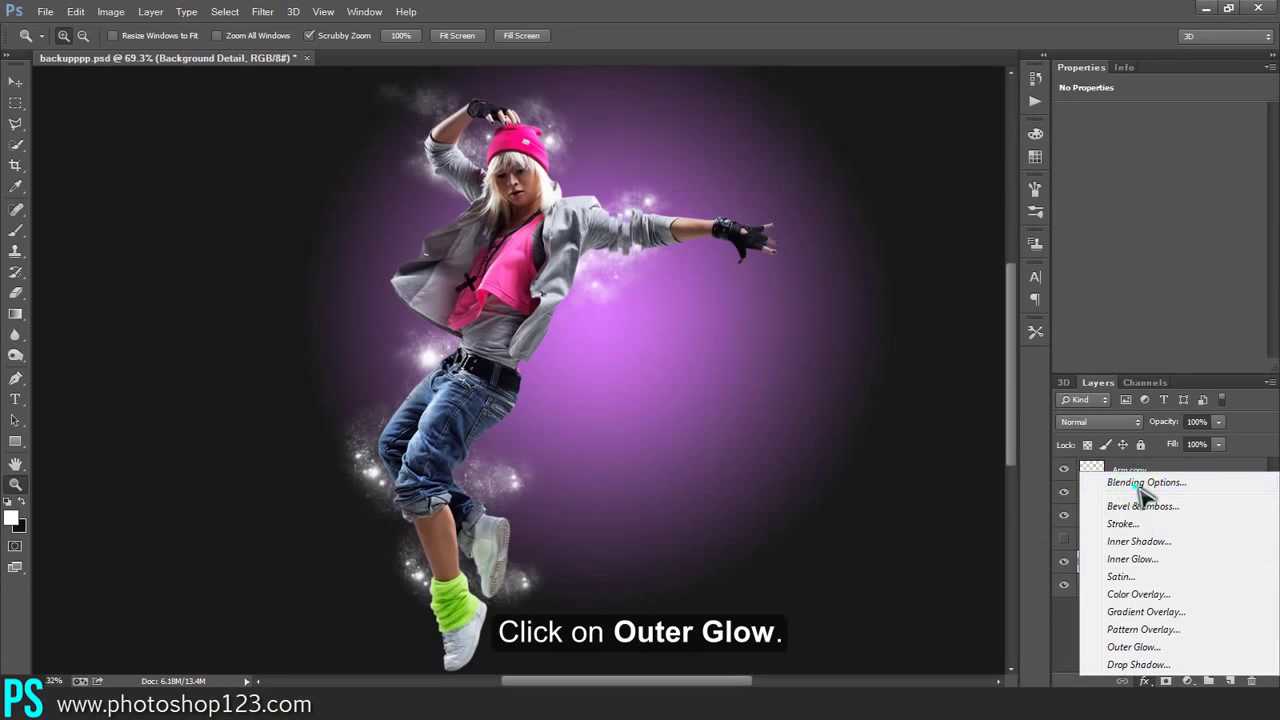
pyautogui.click(1142, 486)
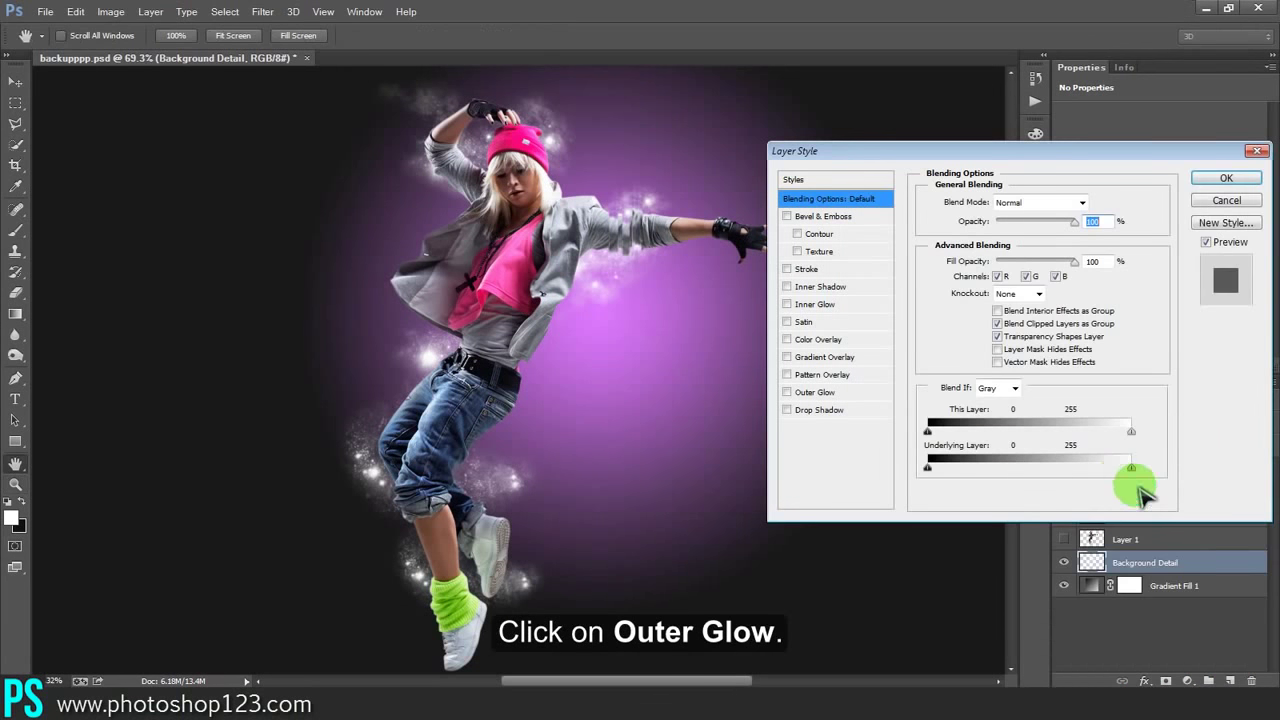
pyautogui.click(815, 392)
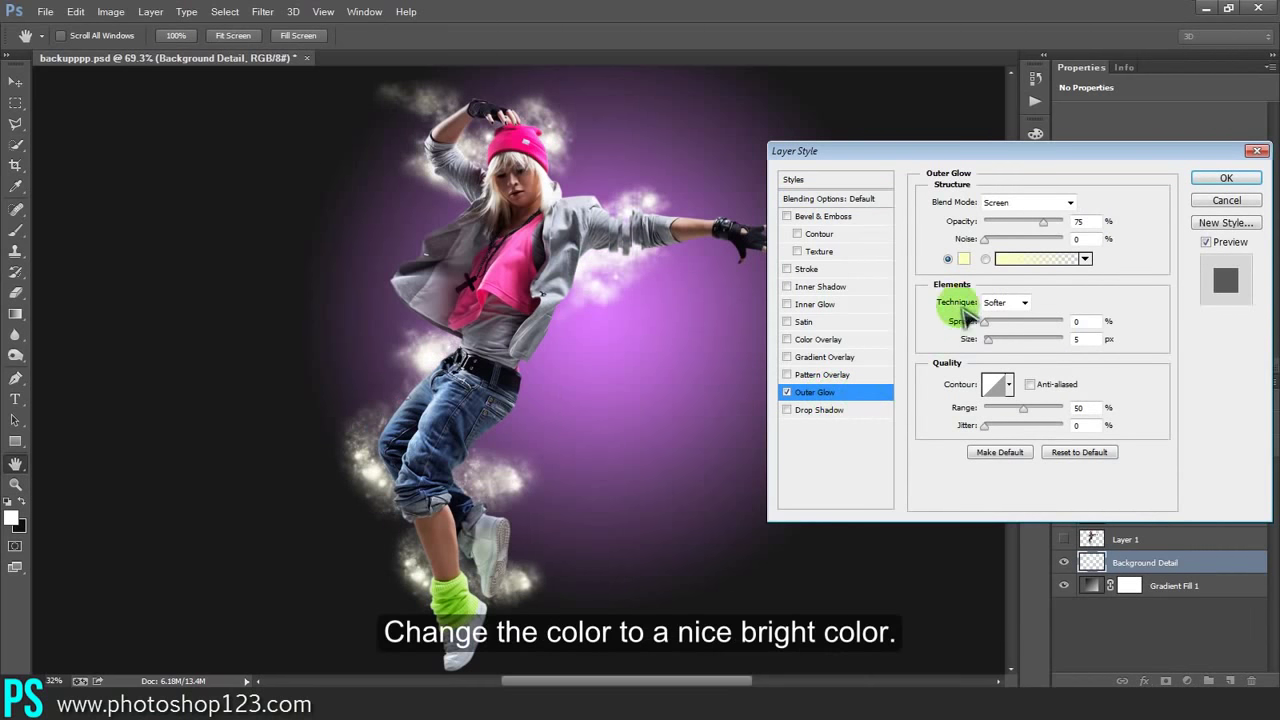
pyautogui.click(965, 261)
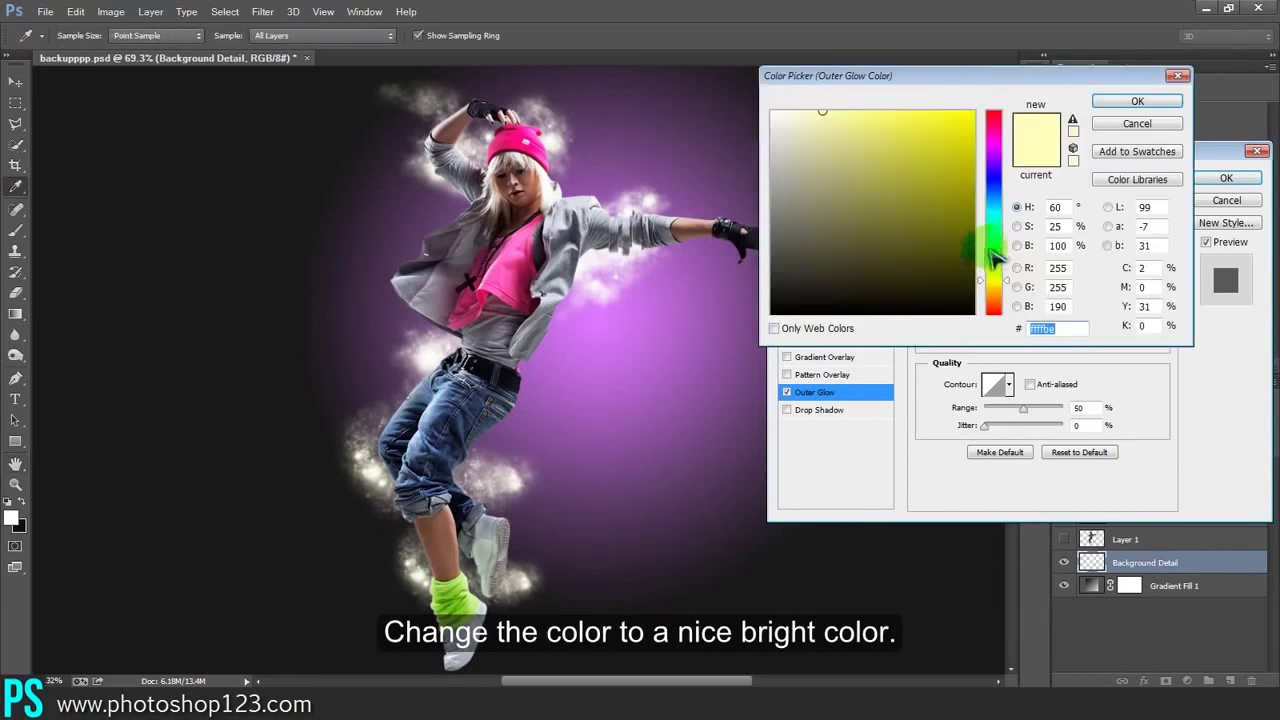
pyautogui.moveTo(1000, 250); pyautogui.dragTo(995, 241)
pyautogui.moveTo(943, 195)
pyautogui.mouseDown()
pyautogui.moveTo(972, 115)
pyautogui.moveTo(993, 159)
pyautogui.moveTo(1005, 155)
pyautogui.mouseUp()
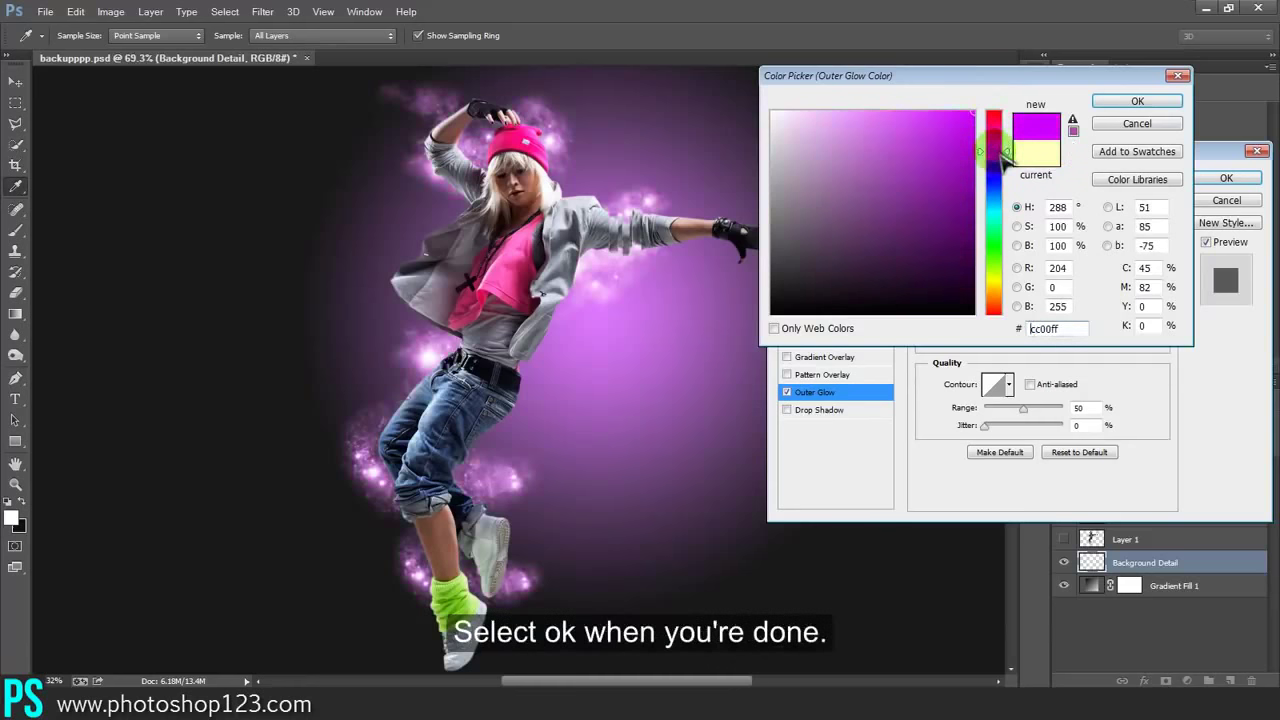
pyautogui.click(1137, 101)
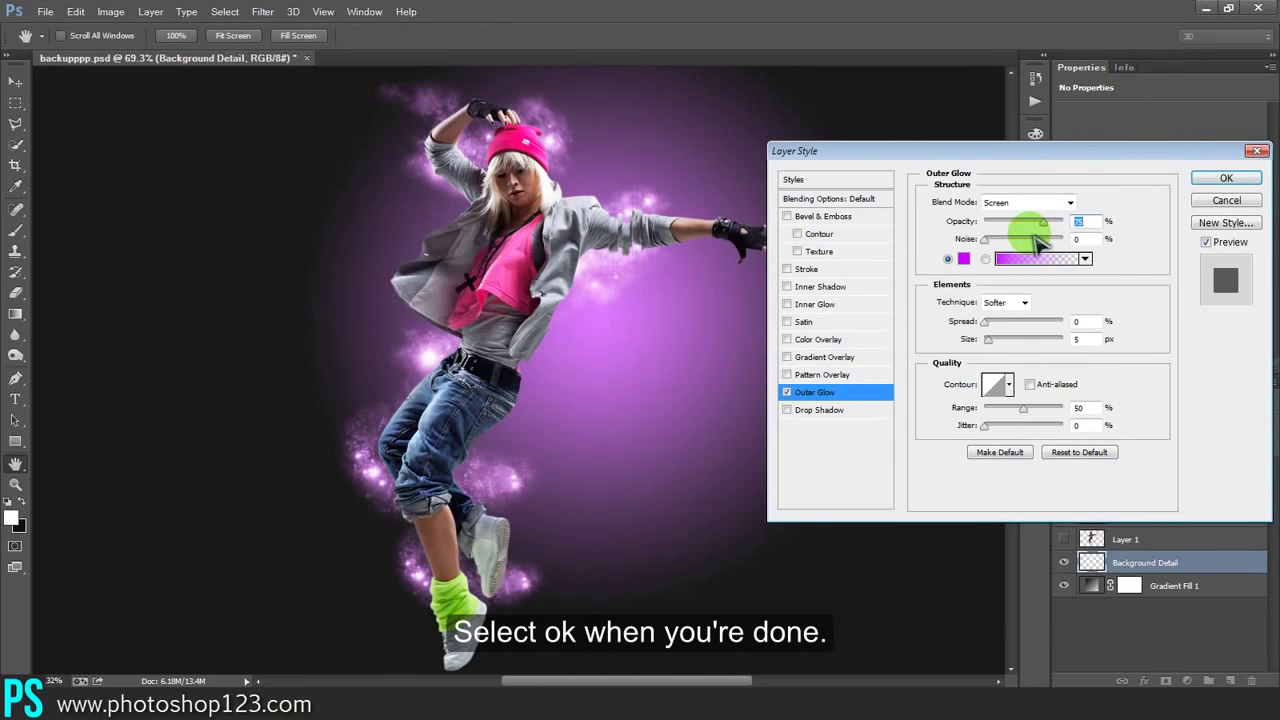
# Set the glow size to 7 px and its blend mode to Screen, then apply
pyautogui.click(1064, 341)
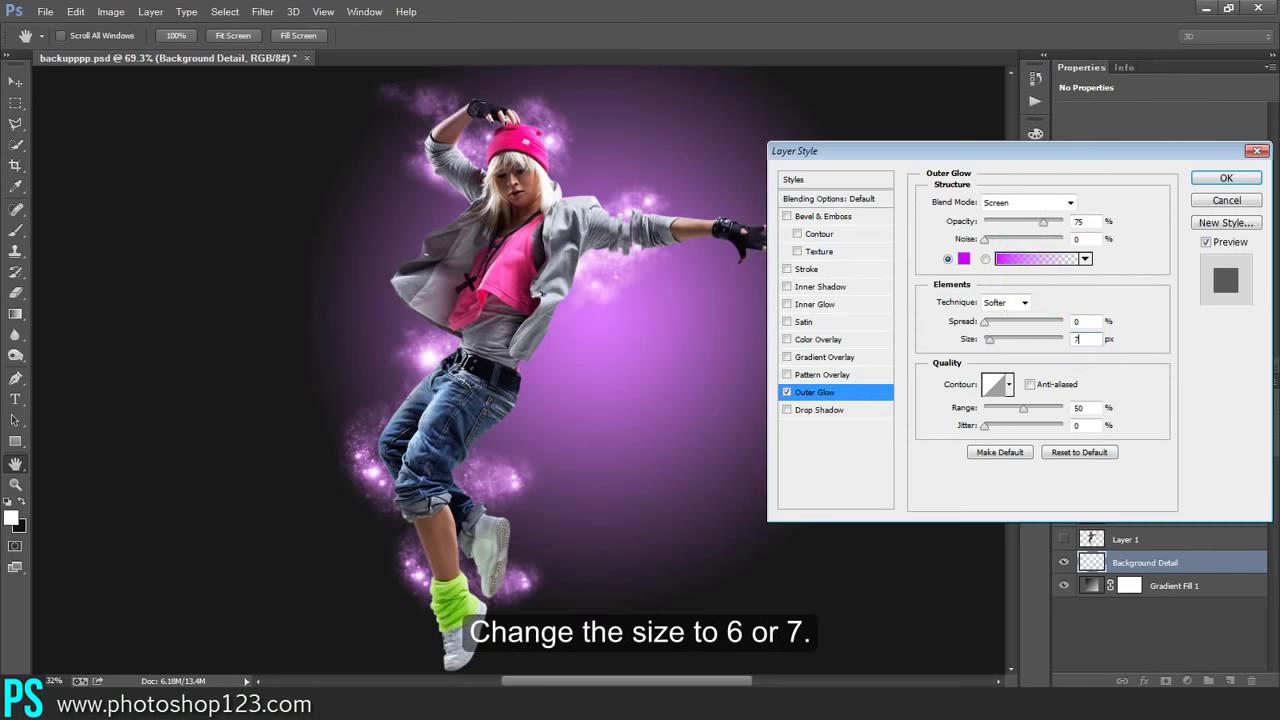
pyautogui.click(1070, 203)
pyautogui.click(1072, 219)
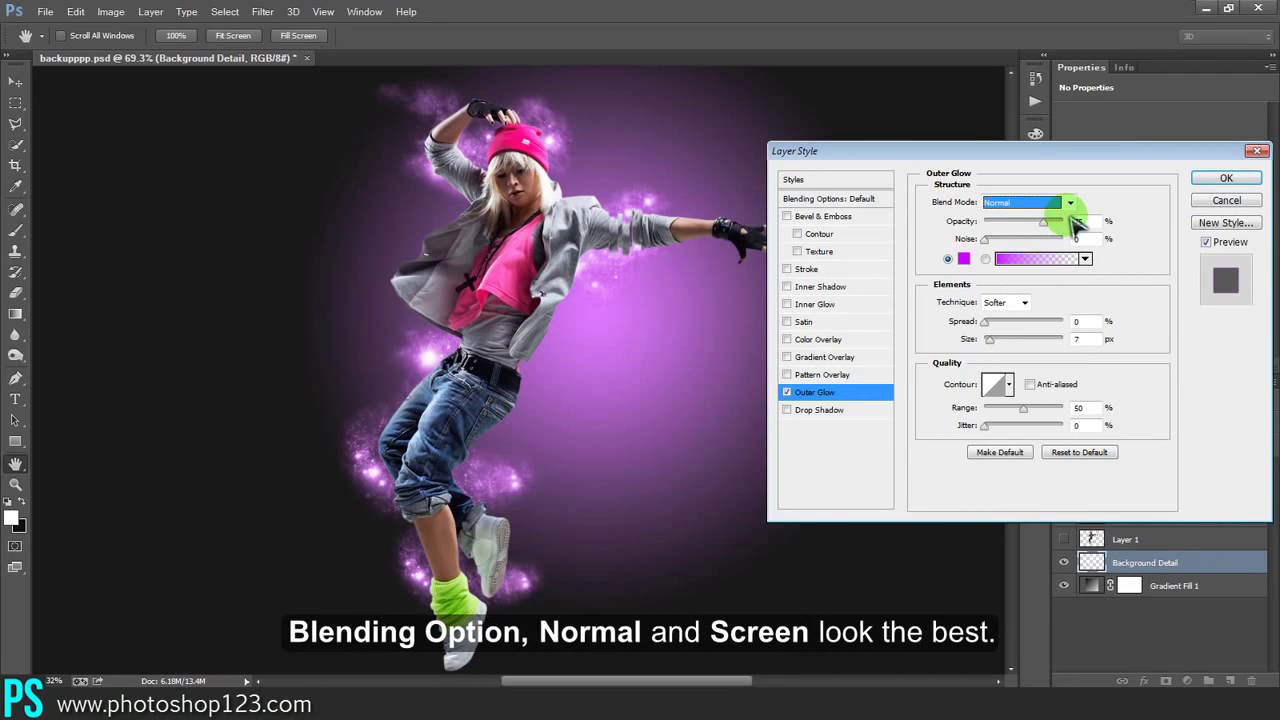
pyautogui.click(1069, 204)
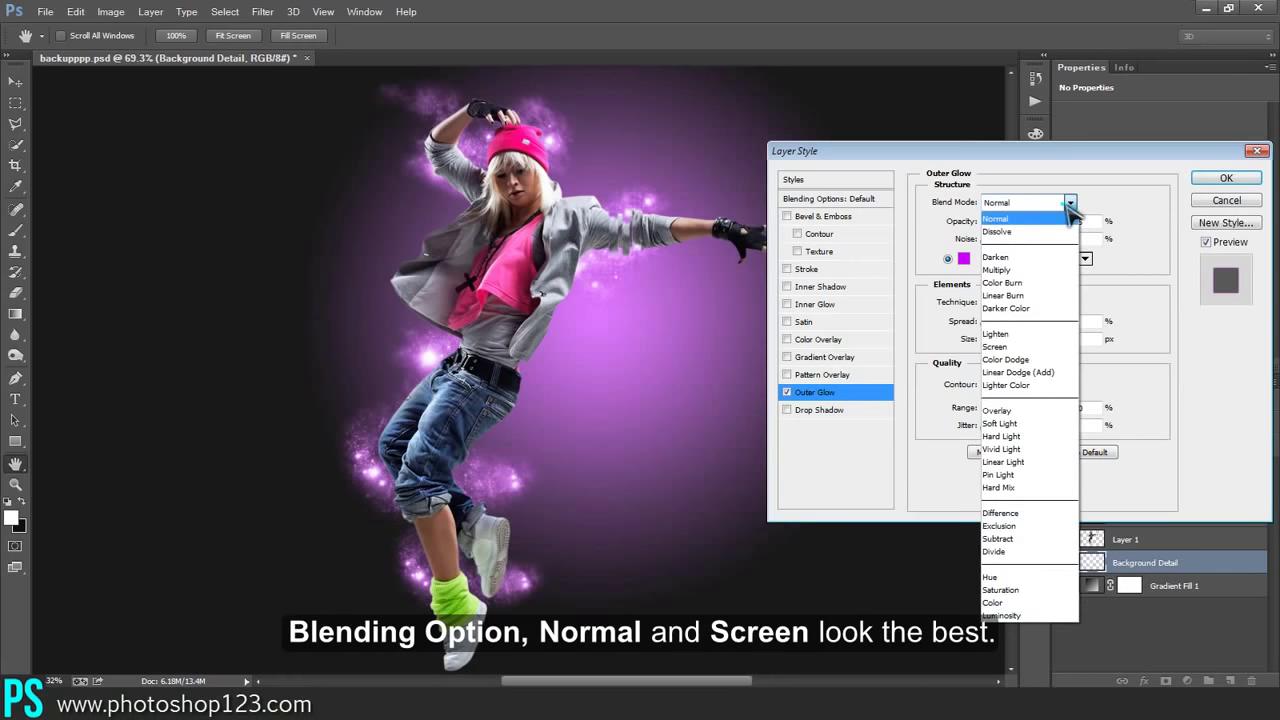
pyautogui.click(1020, 346)
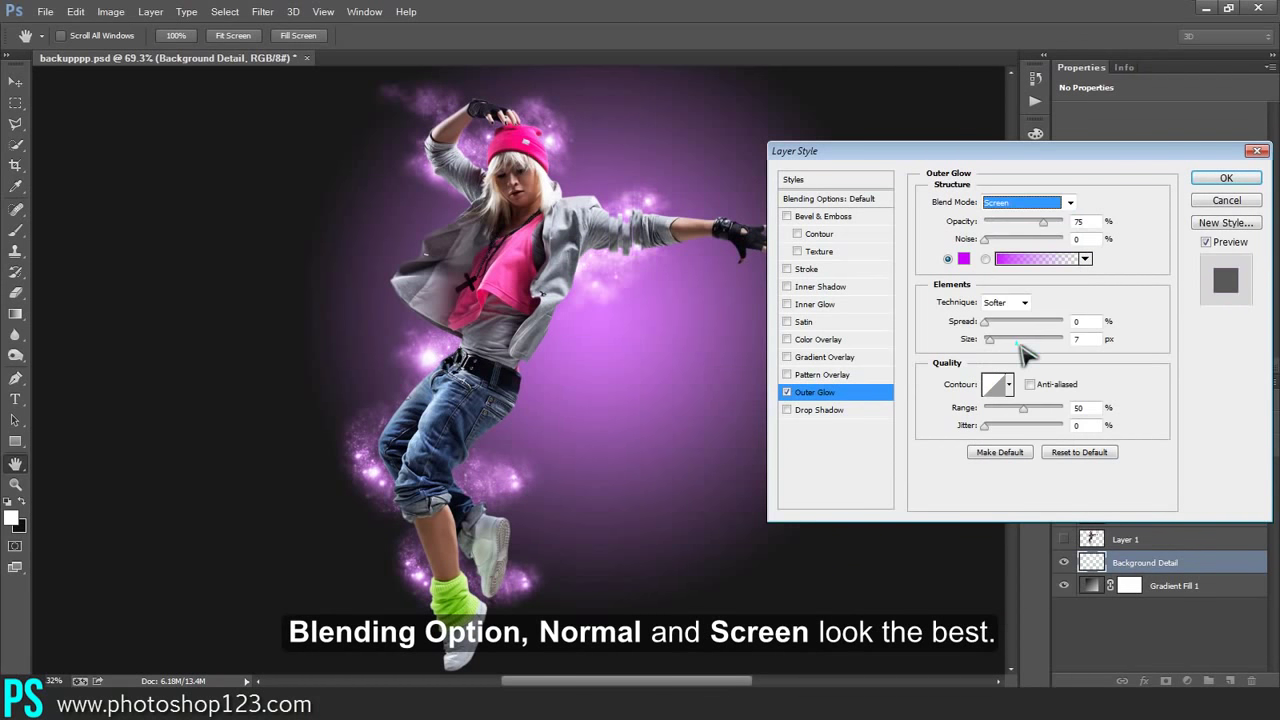
pyautogui.click(1226, 178)
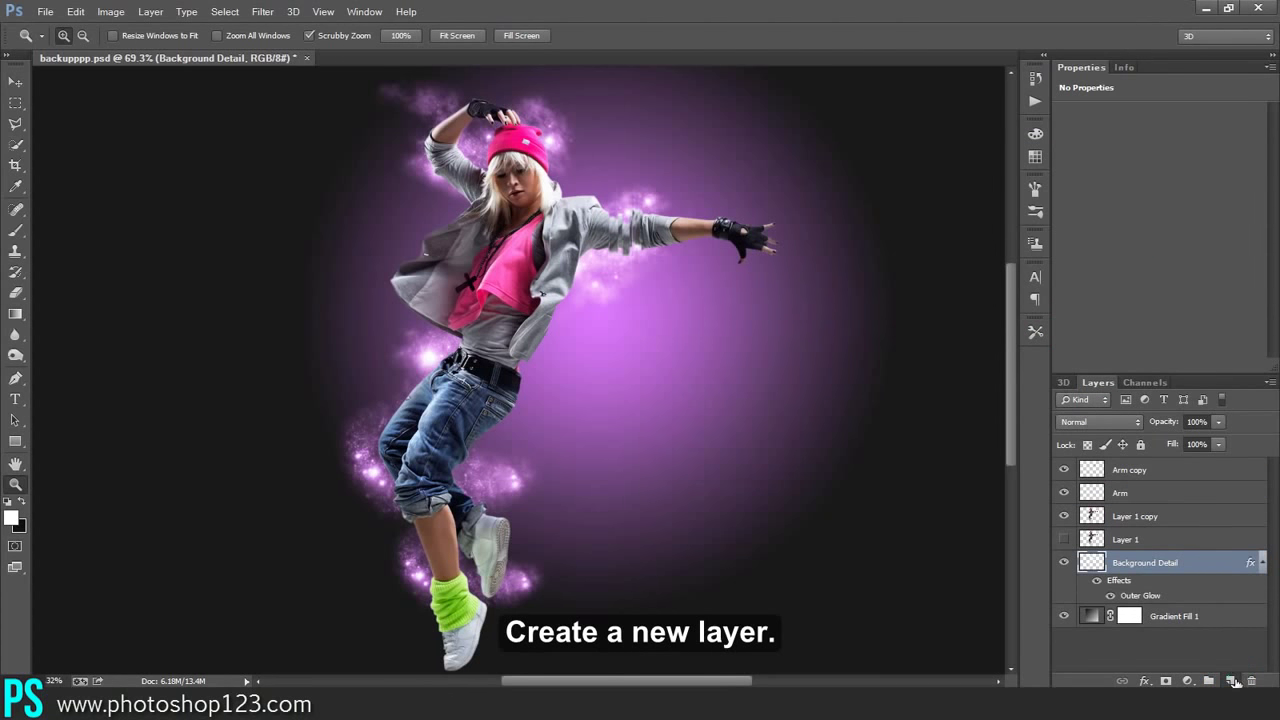
# Create a layer named Triangle and place it above Layer 1 copy, below Arm
pyautogui.click(1235, 681)
pyautogui.write('Triangle')
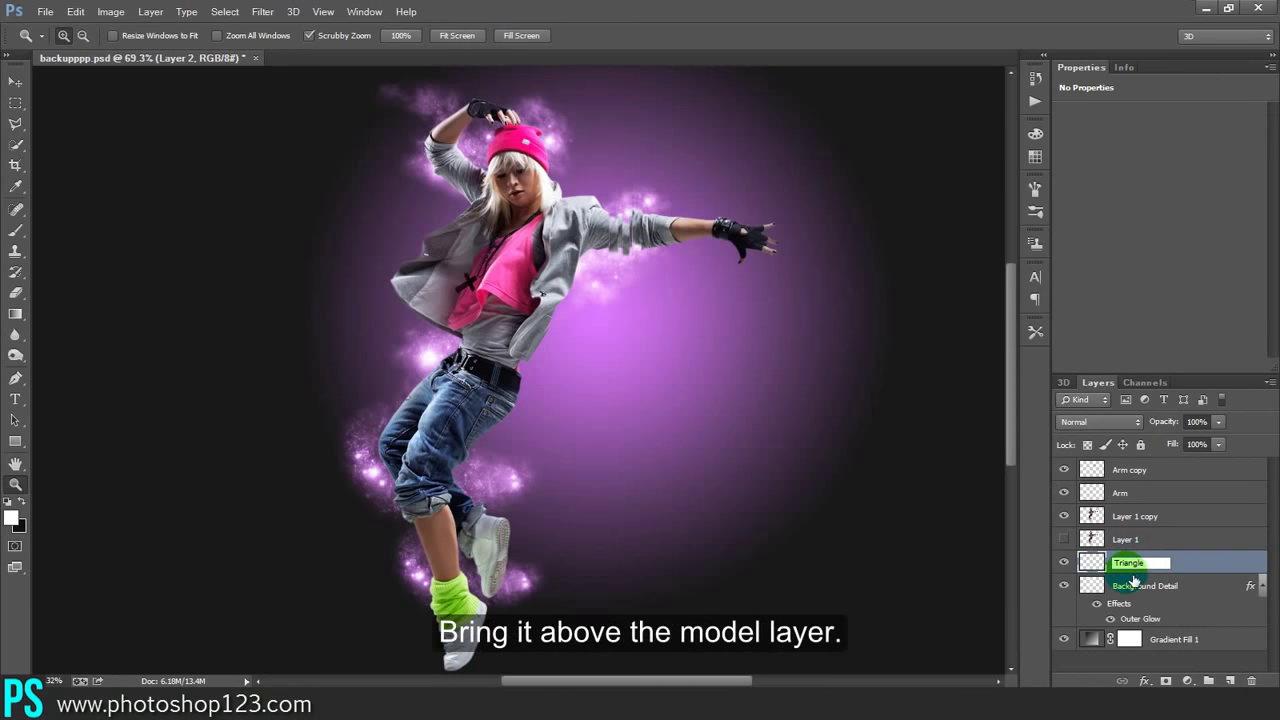
pyautogui.click(1180, 566)
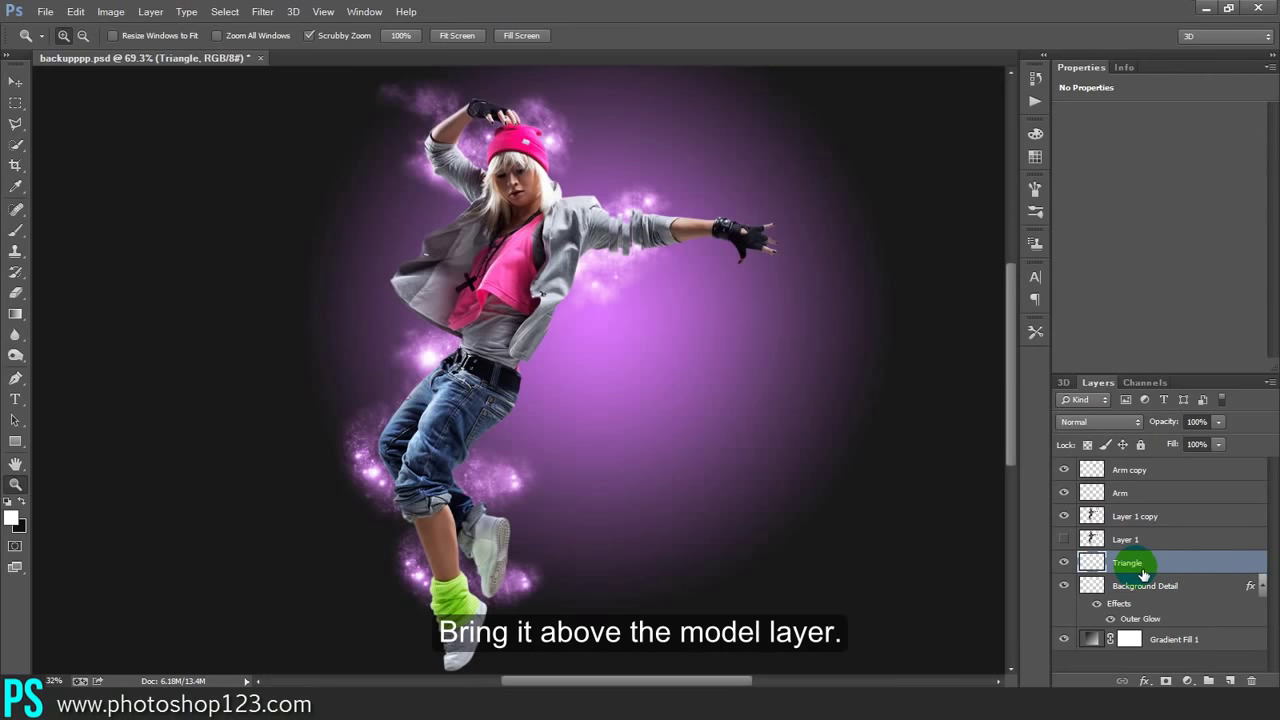
pyautogui.moveTo(1143, 574); pyautogui.dragTo(1146, 518)
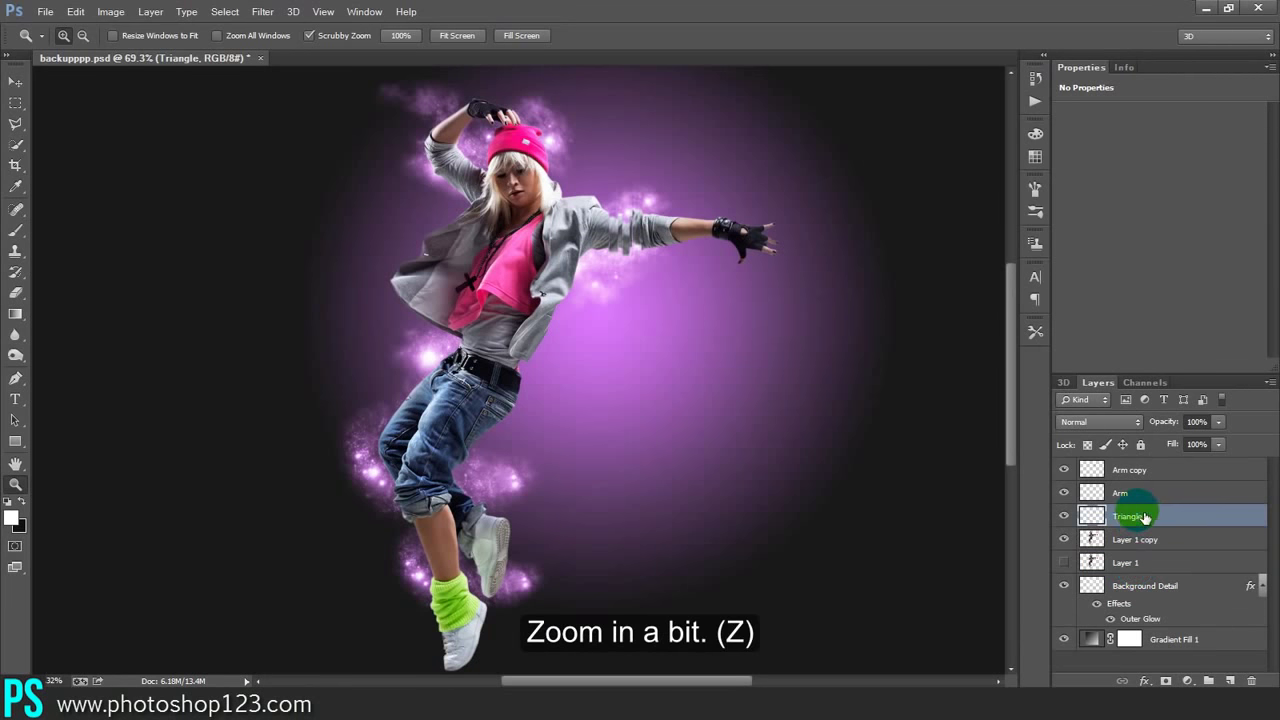
pyautogui.click(1110, 520)
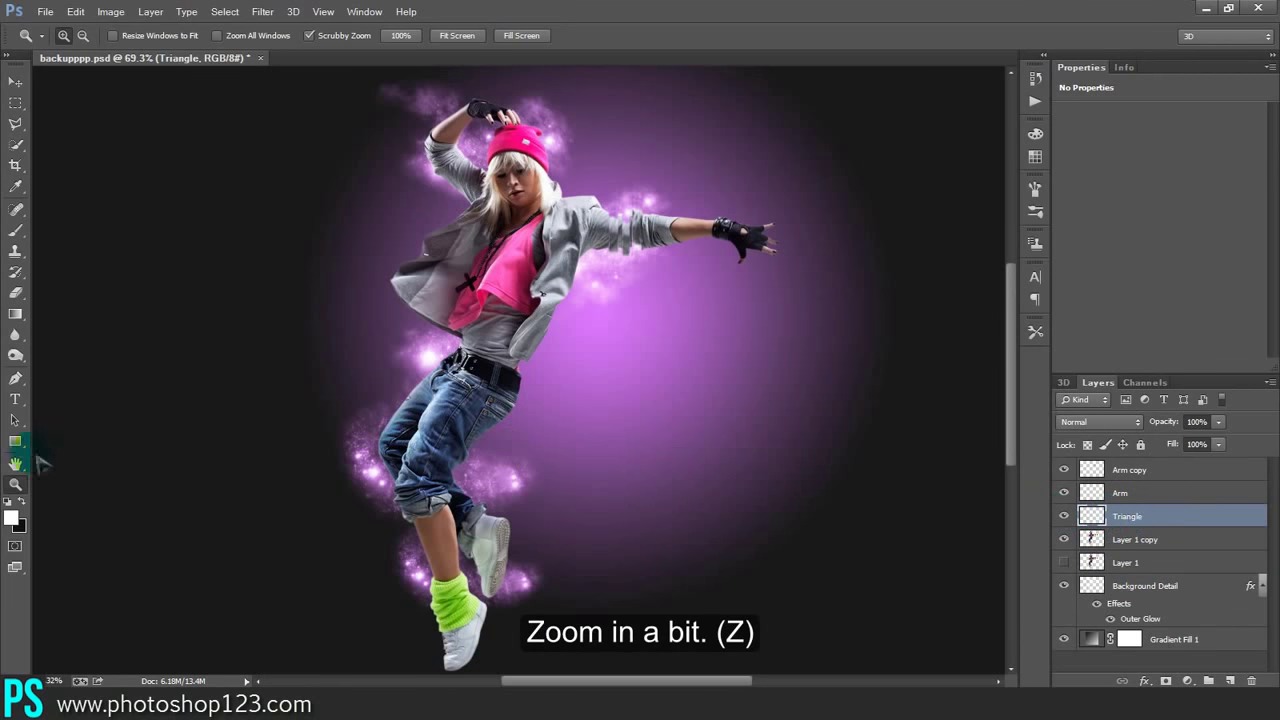
pyautogui.moveTo(537, 212); pyautogui.dragTo(585, 192)
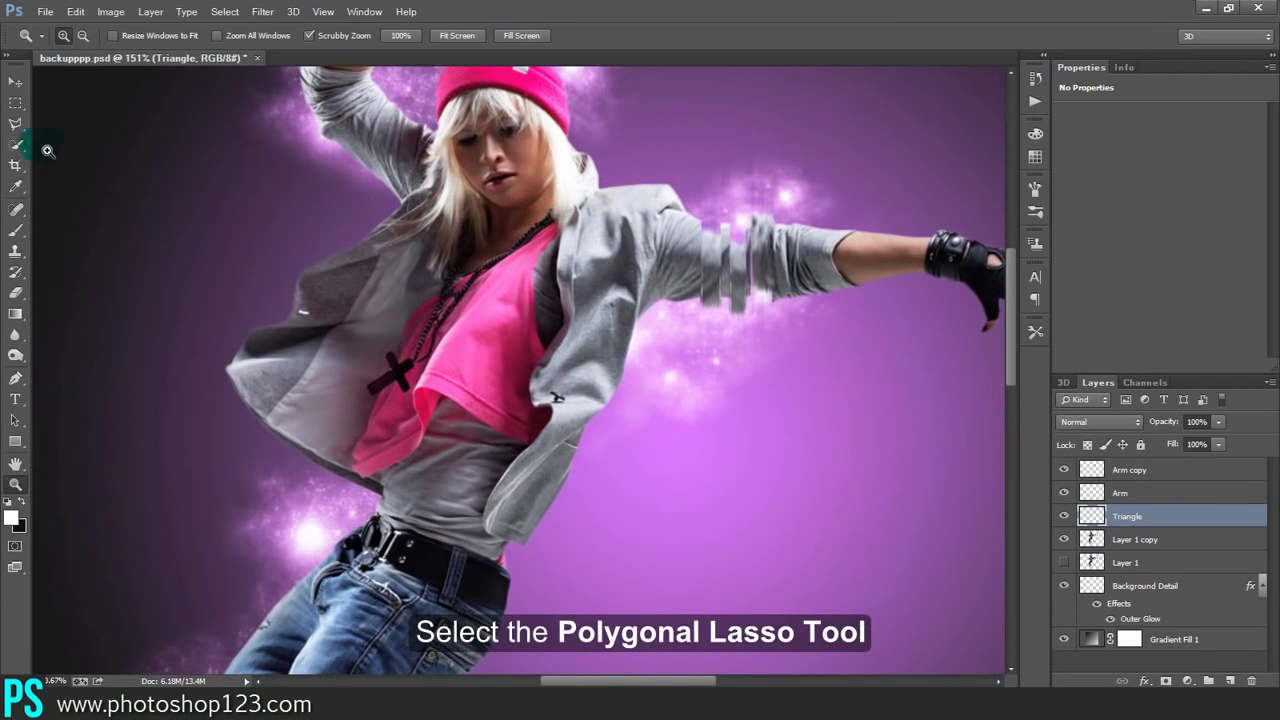
# Draw a three-point Polygonal Lasso triangle spanning the dancer's head, chest and torso
pyautogui.click(15, 123)
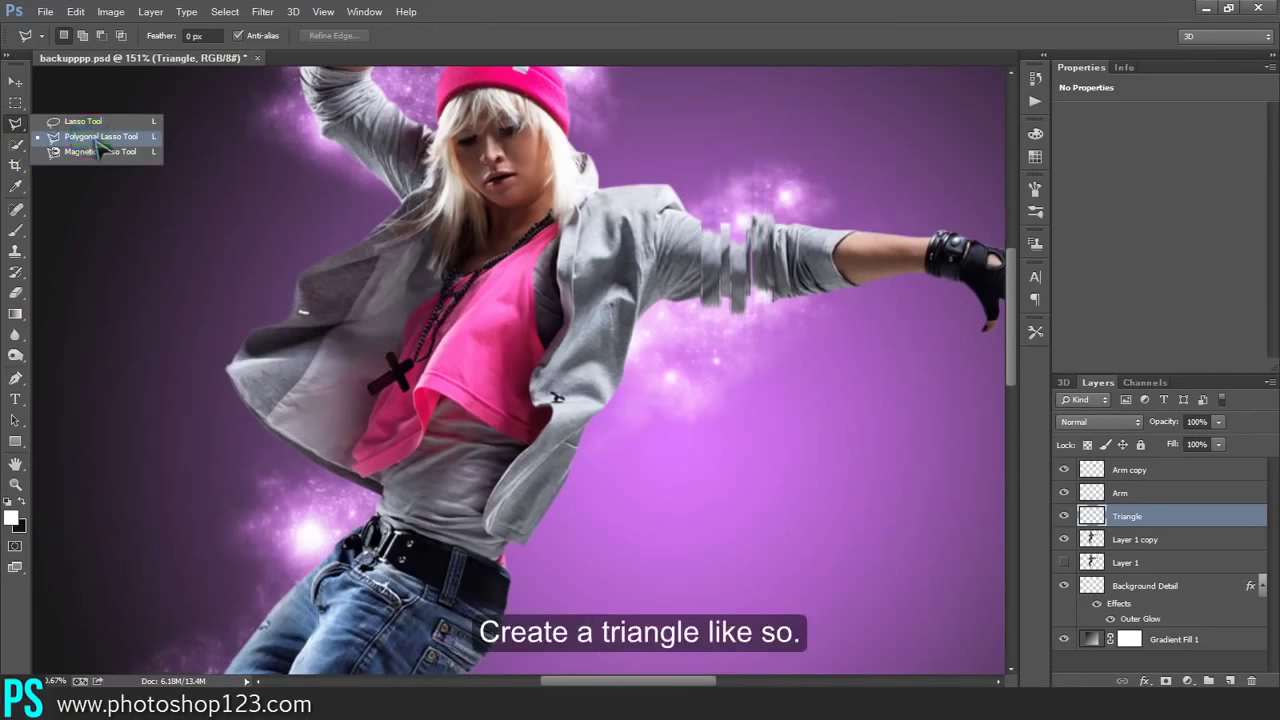
pyautogui.click(100, 137)
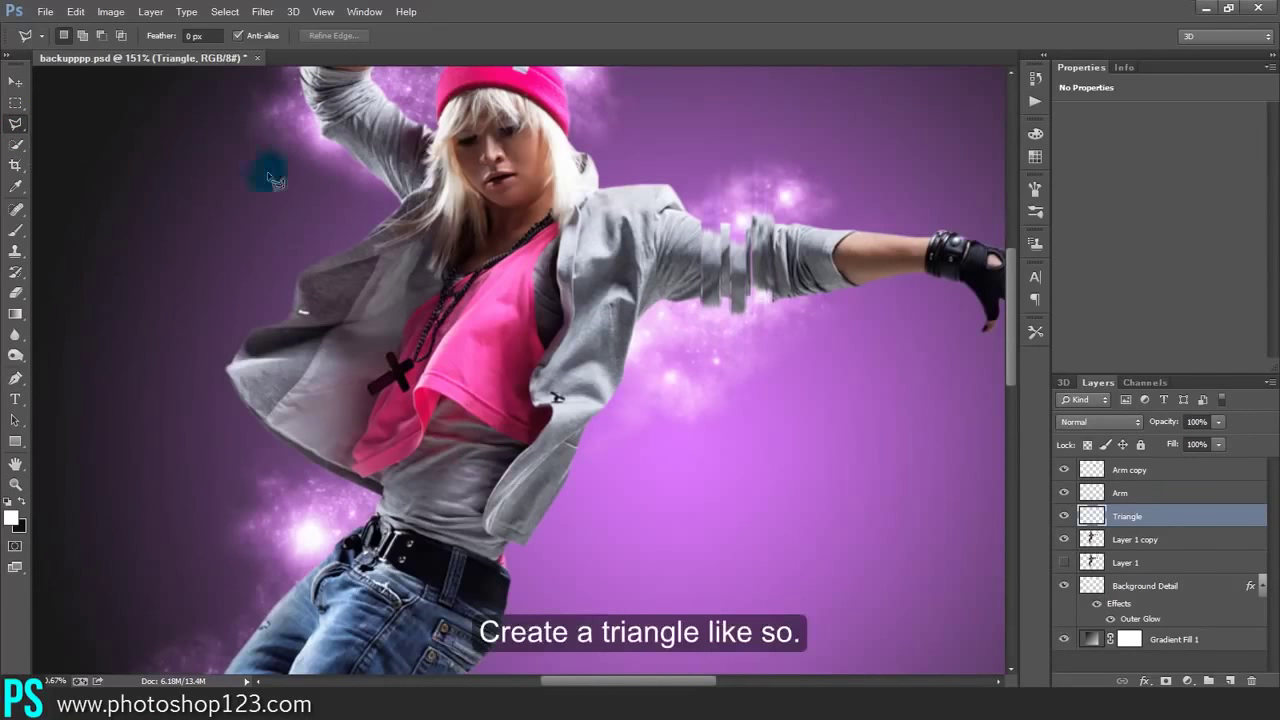
pyautogui.click(322, 192)
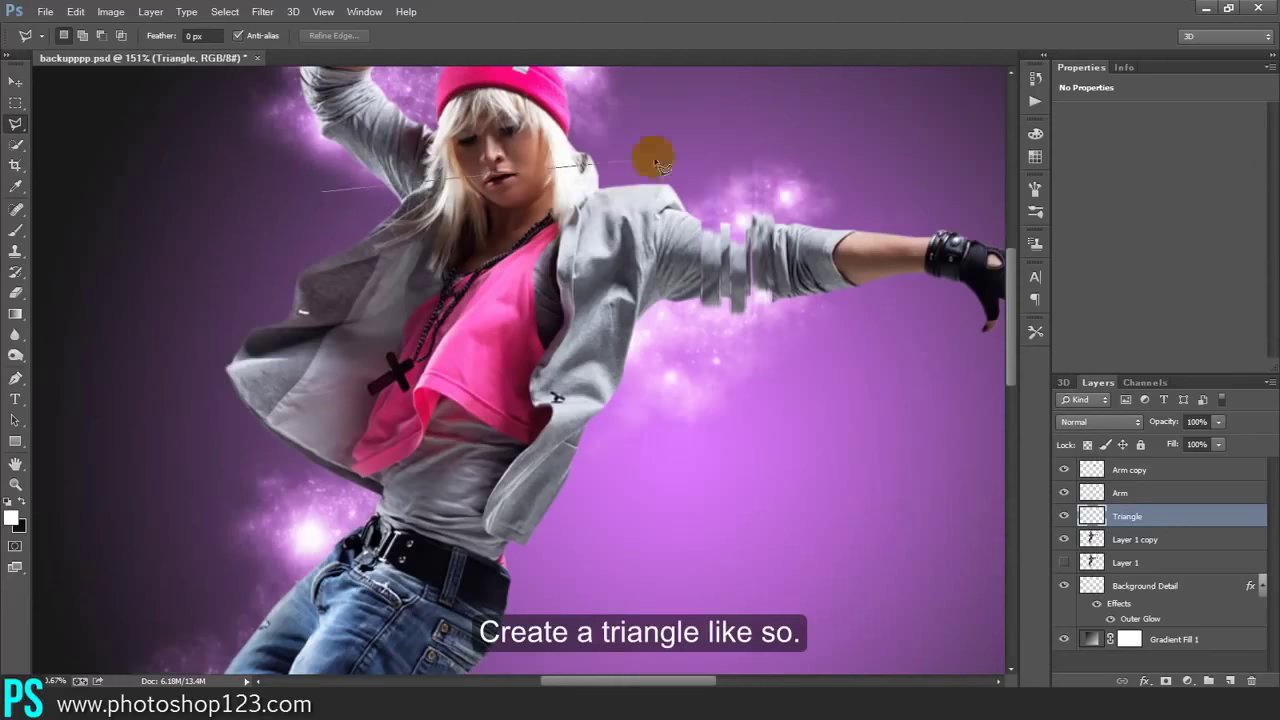
pyautogui.click(729, 165)
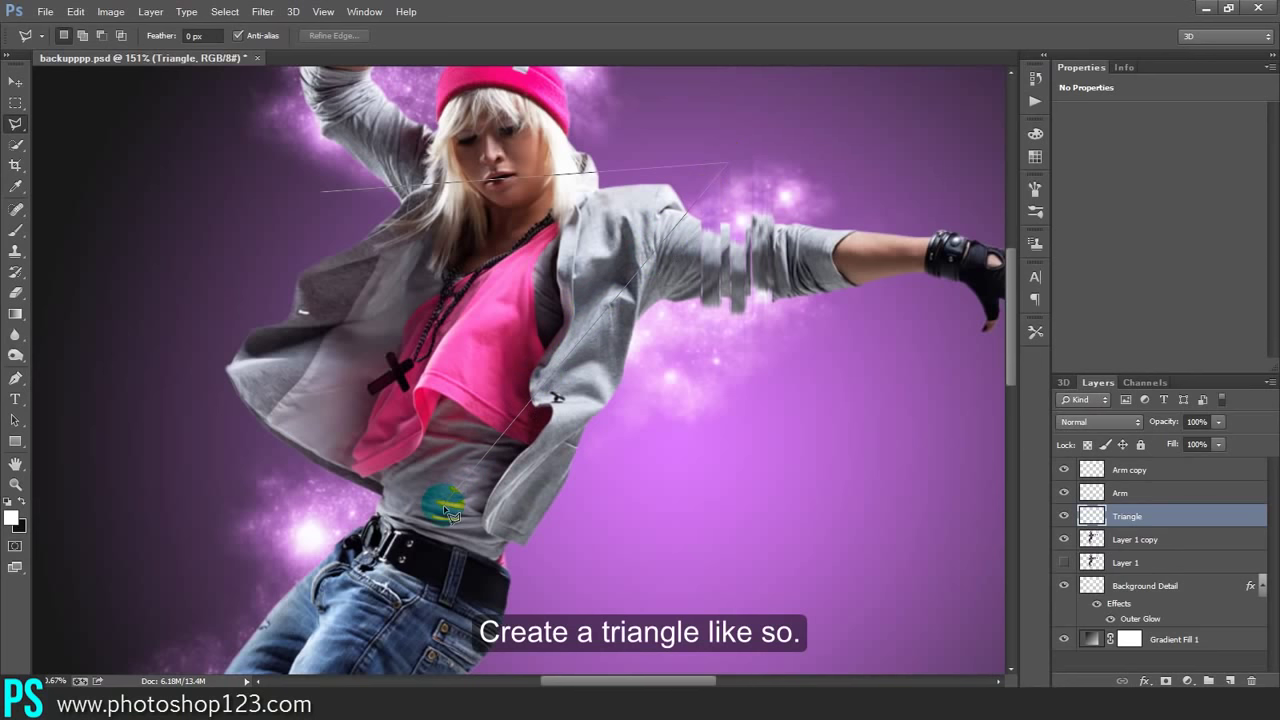
pyautogui.click(324, 196)
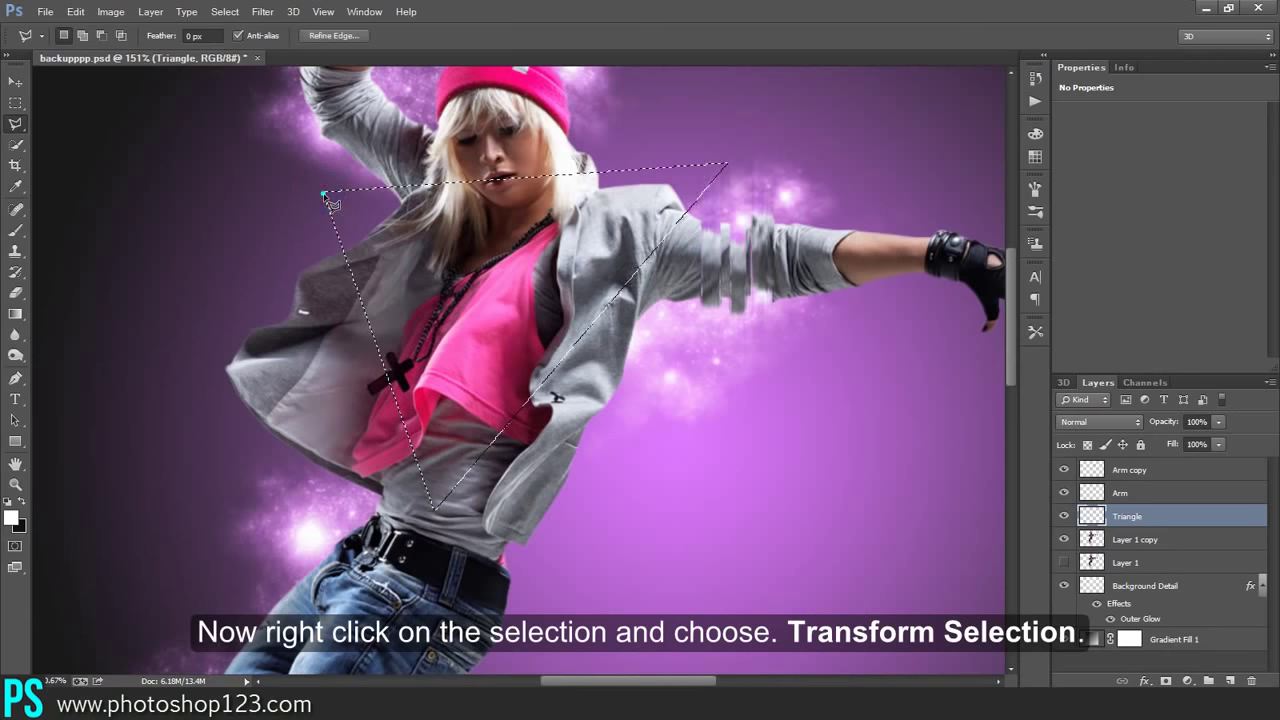
# Skew the triangle's corners with Transform Selection to lean with the pose, then commit
pyautogui.rightClick(533, 272)
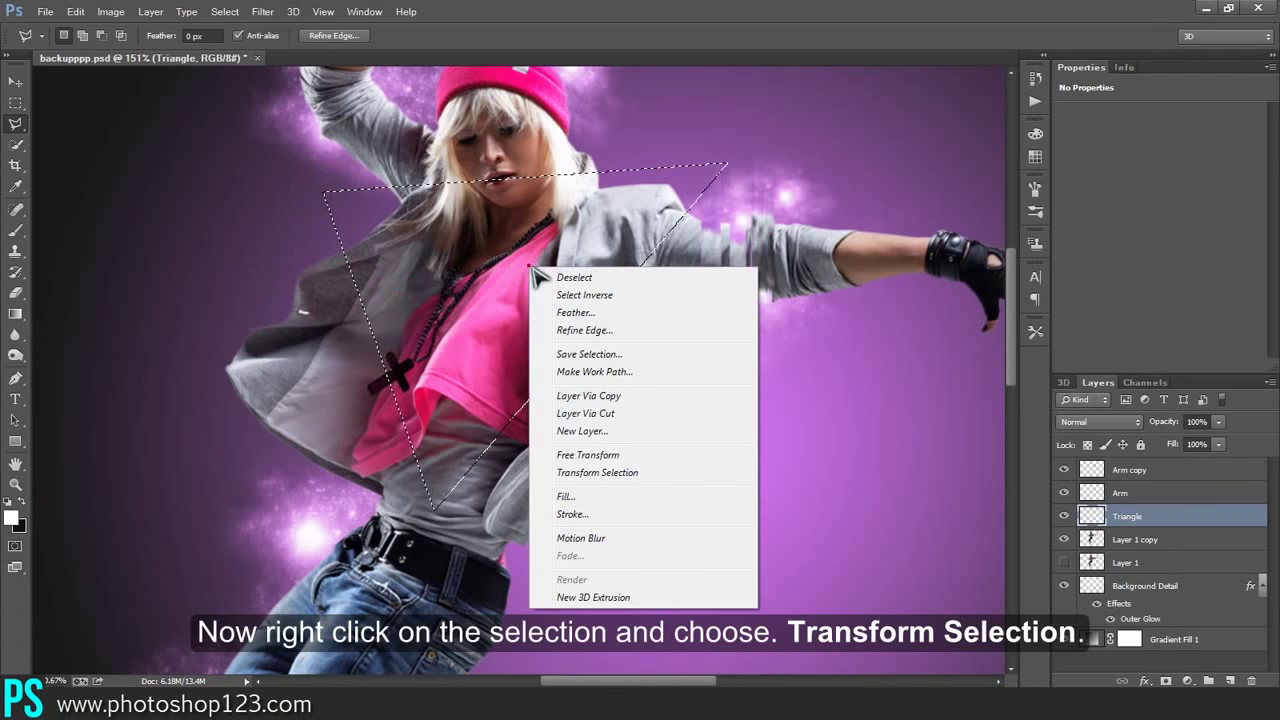
pyautogui.click(588, 473)
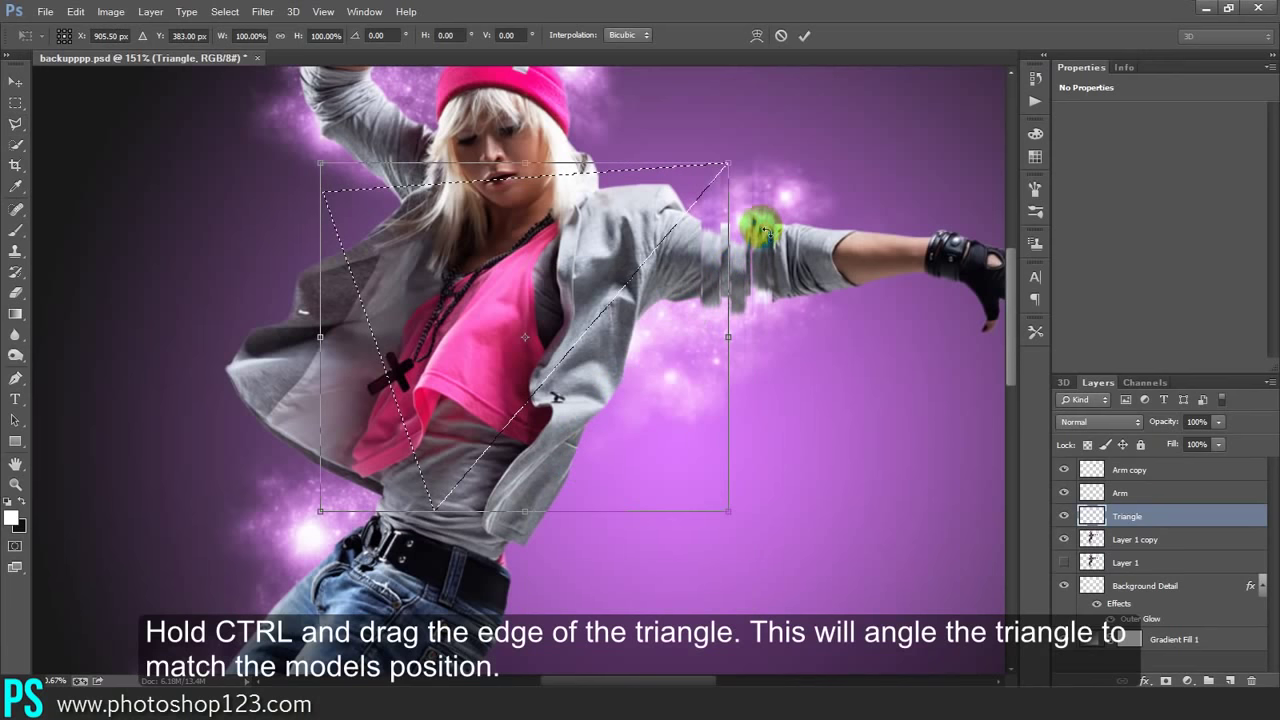
pyautogui.moveTo(728, 163); pyautogui.dragTo(701, 172)
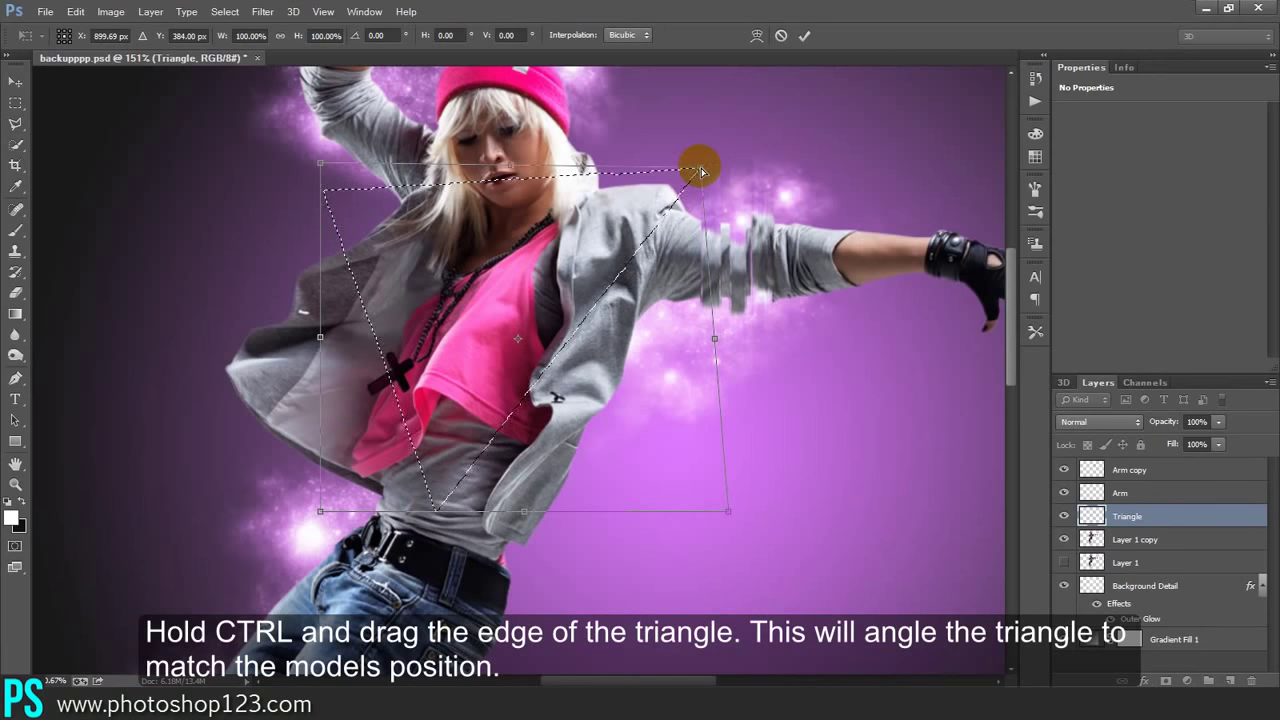
pyautogui.moveTo(321, 229)
pyautogui.mouseDown()
pyautogui.moveTo(356, 170)
pyautogui.moveTo(416, 170)
pyautogui.mouseUp()
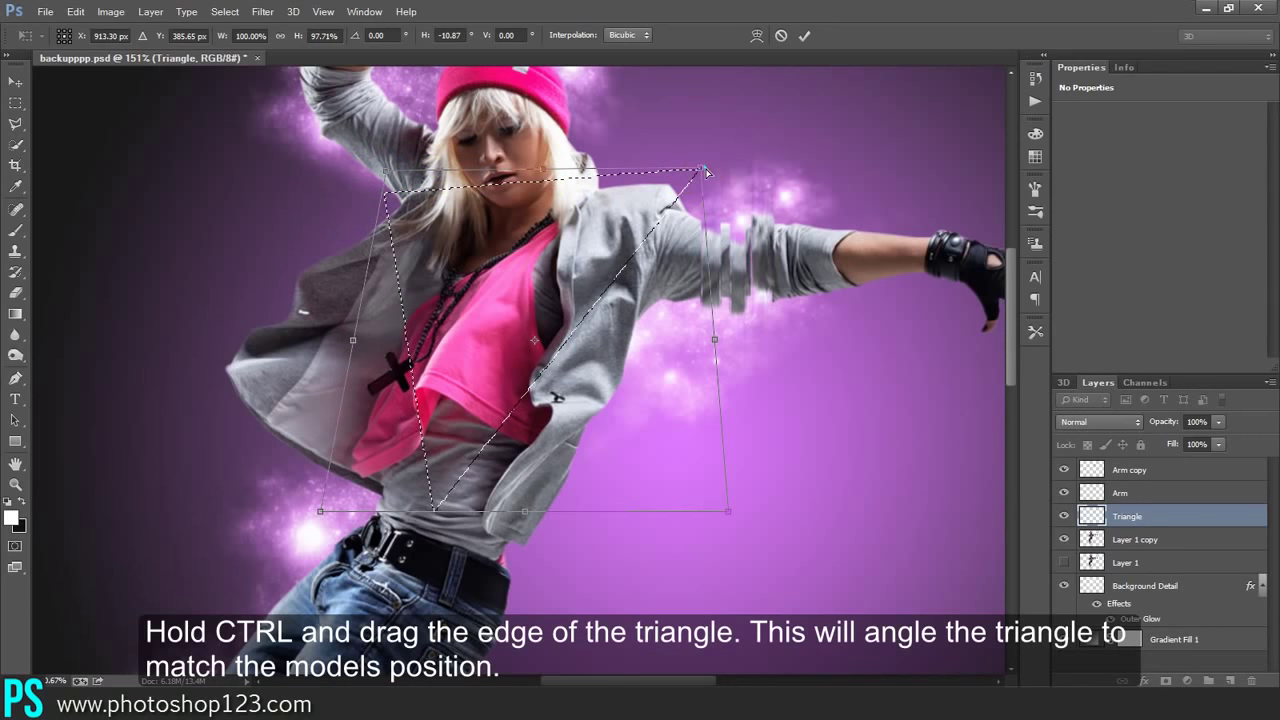
pyautogui.moveTo(706, 172)
pyautogui.mouseDown()
pyautogui.moveTo(718, 177)
pyautogui.moveTo(712, 138)
pyautogui.mouseUp()
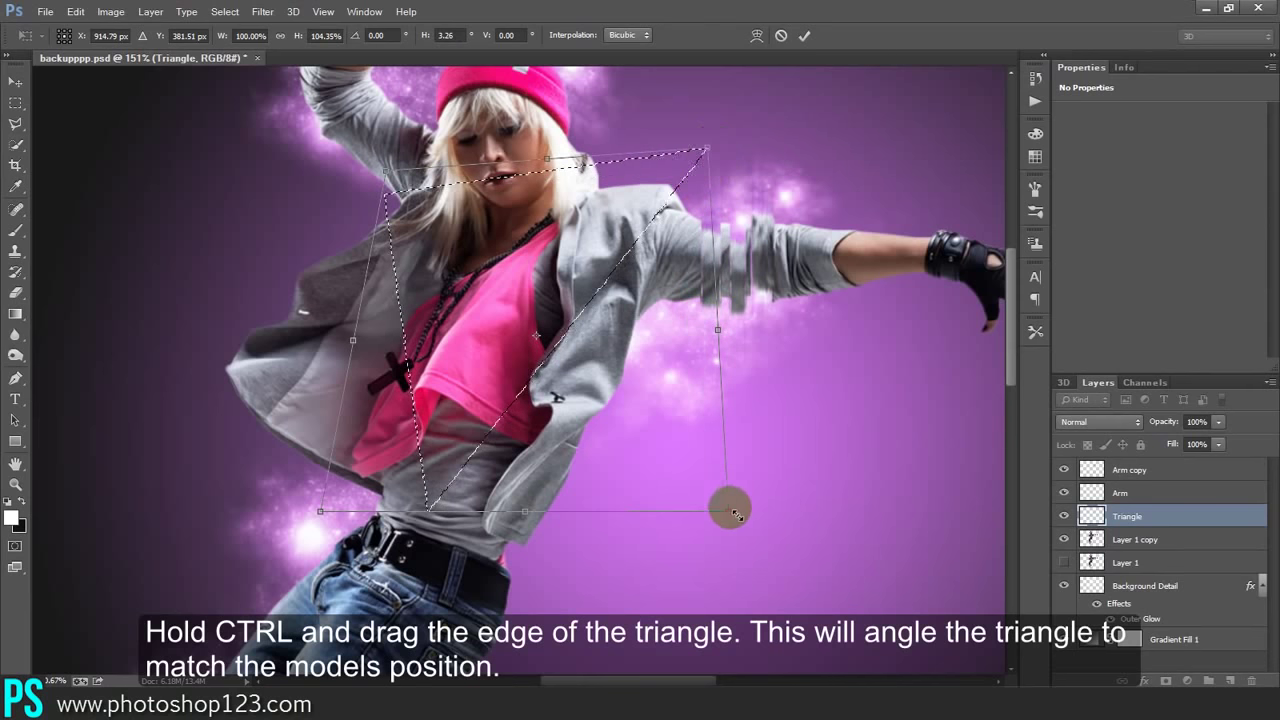
pyautogui.moveTo(730, 516); pyautogui.dragTo(708, 512)
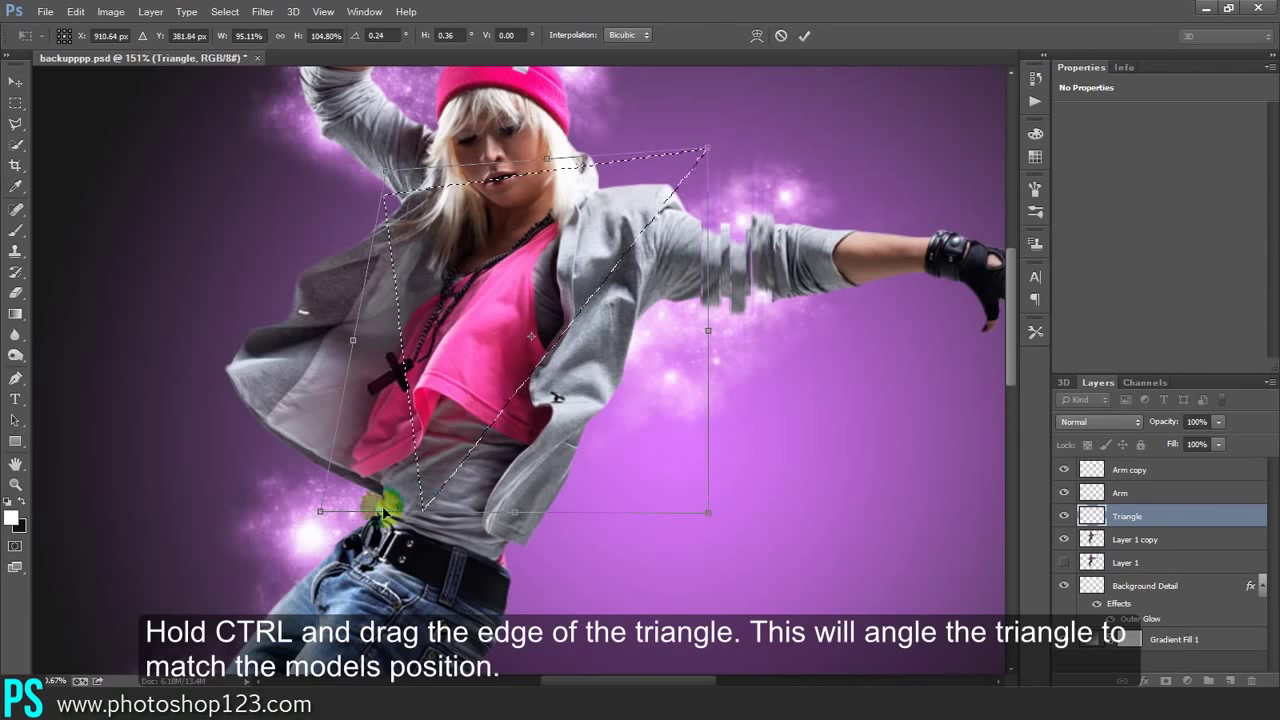
pyautogui.moveTo(320, 516); pyautogui.dragTo(256, 532)
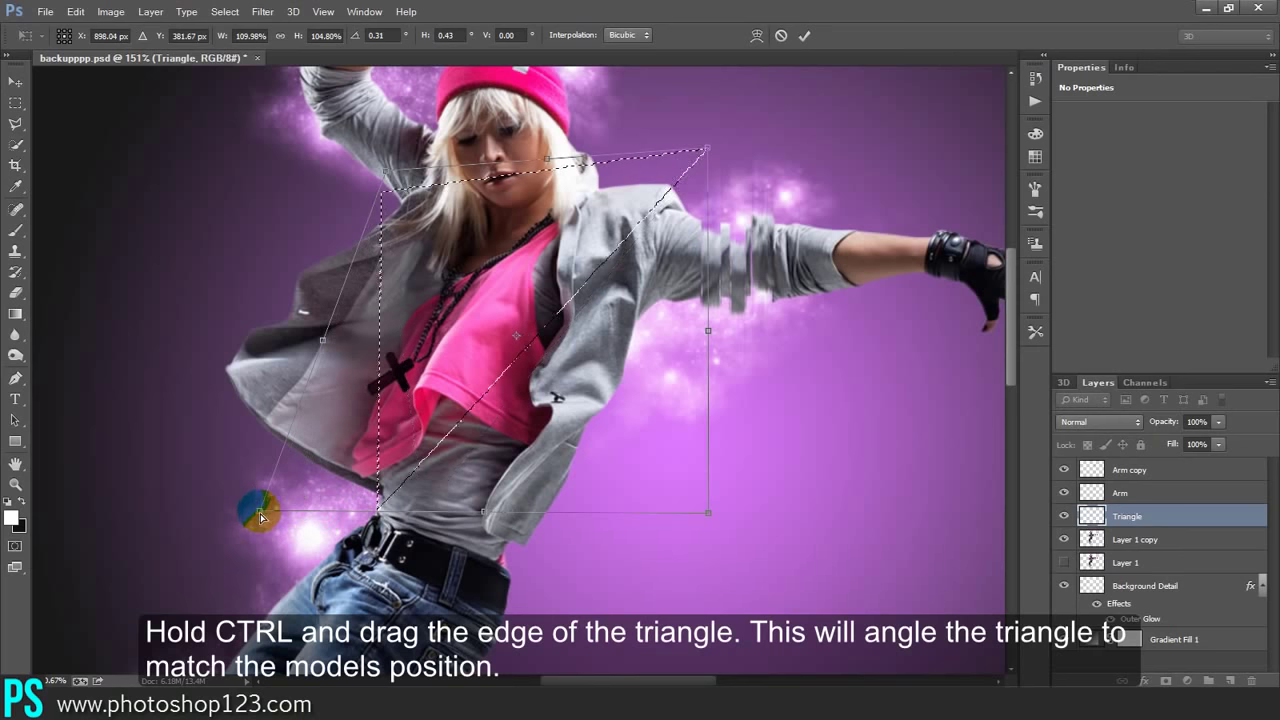
pyautogui.moveTo(562, 272)
pyautogui.mouseDown()
pyautogui.moveTo(395, 192)
pyautogui.moveTo(349, 191)
pyautogui.moveTo(350, 172)
pyautogui.mouseUp()
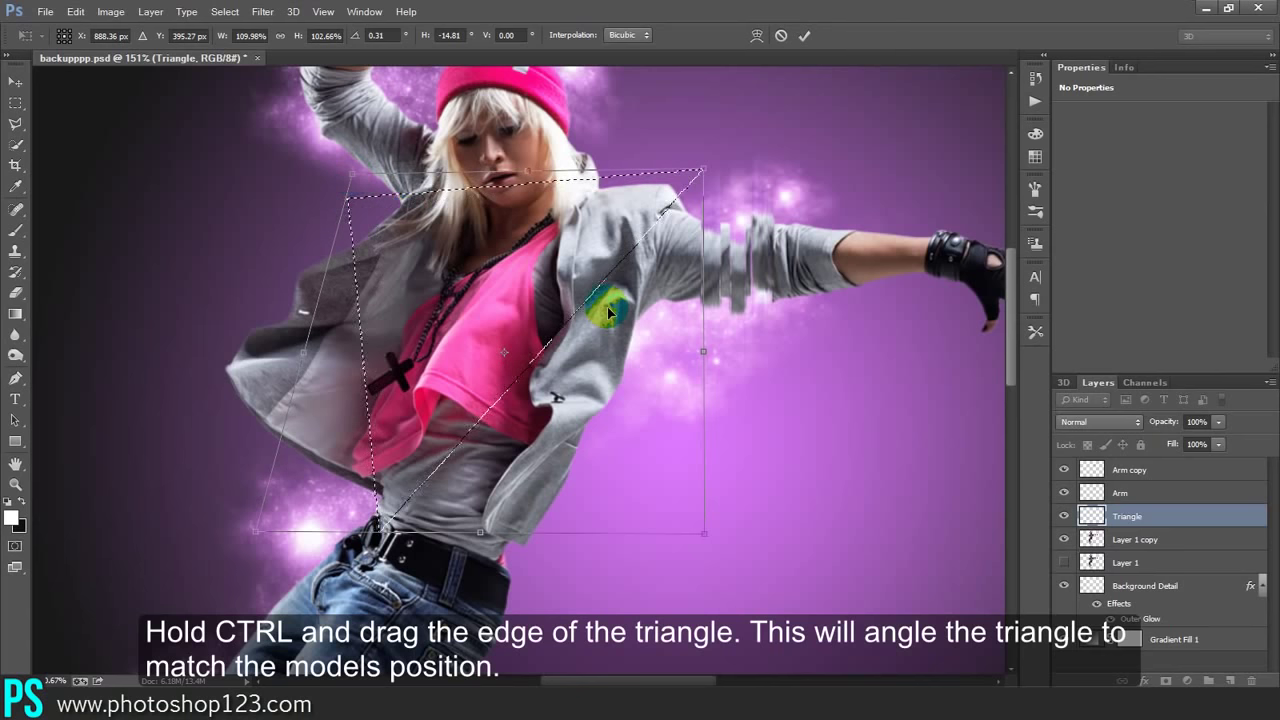
pyautogui.press('Return')
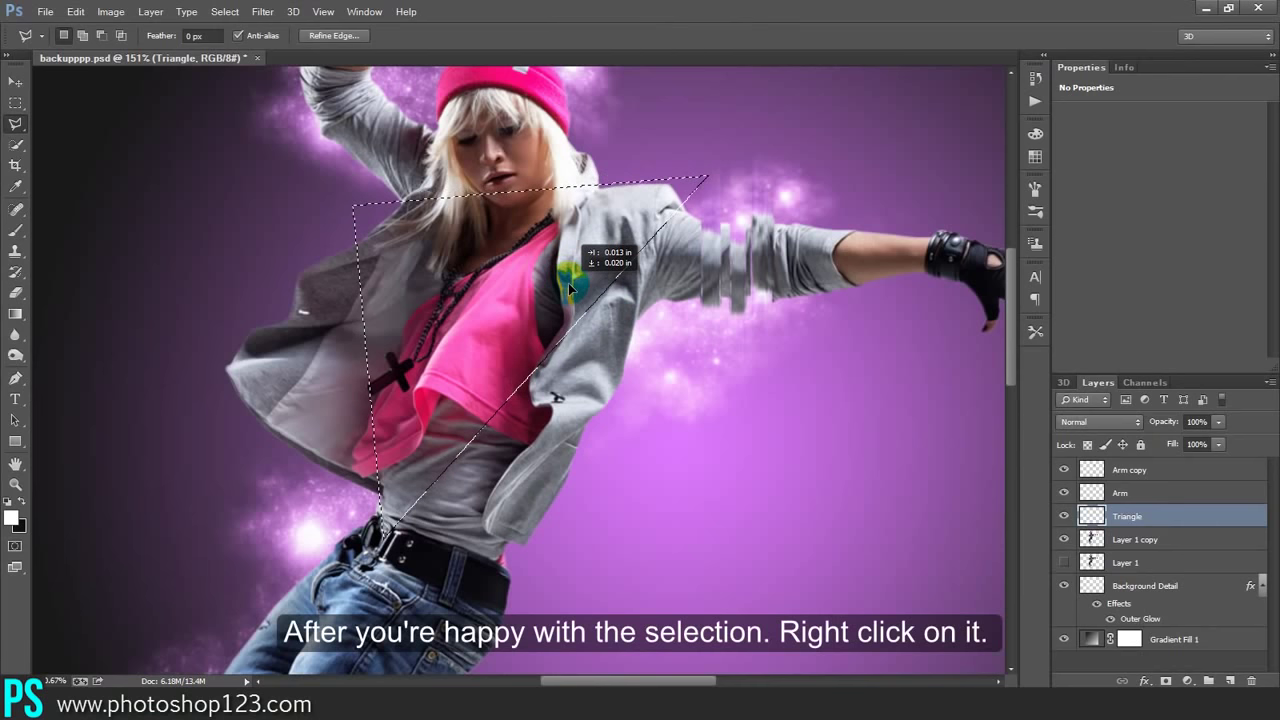
# Stroke the triangle selection with a 3 px white line
pyautogui.rightClick(486, 307)
pyautogui.click(527, 551)
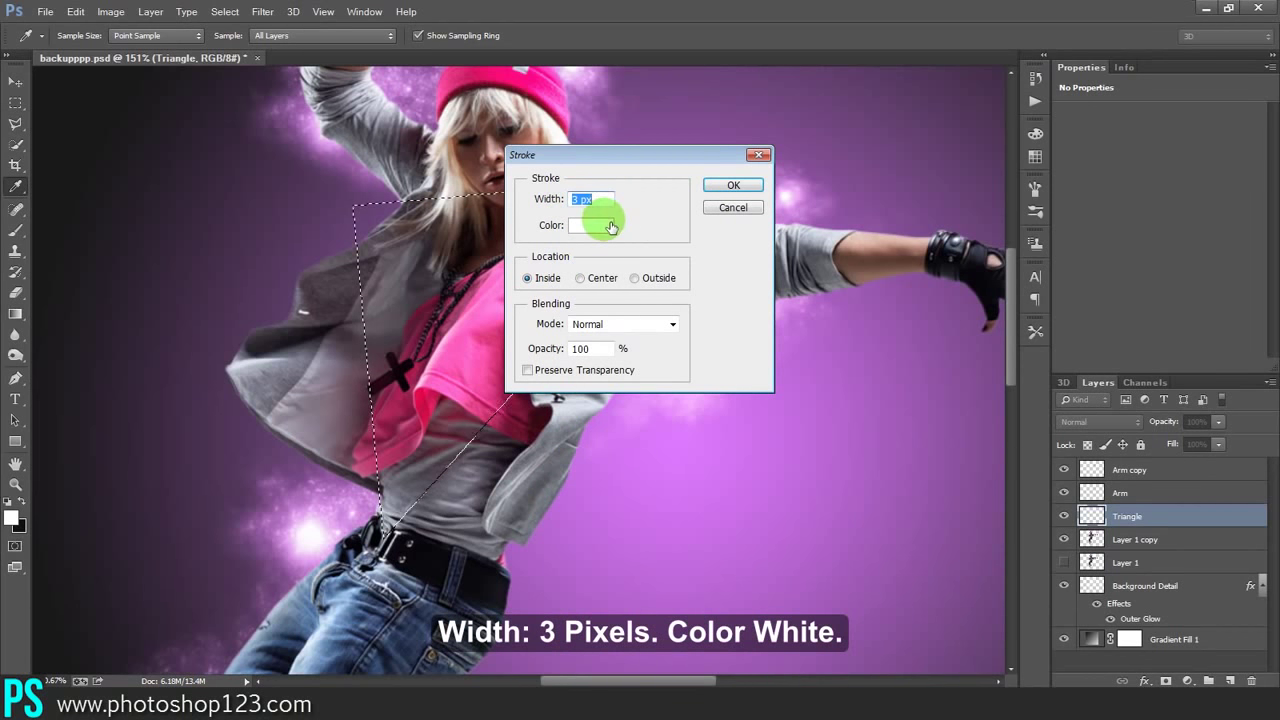
pyautogui.click(729, 186)
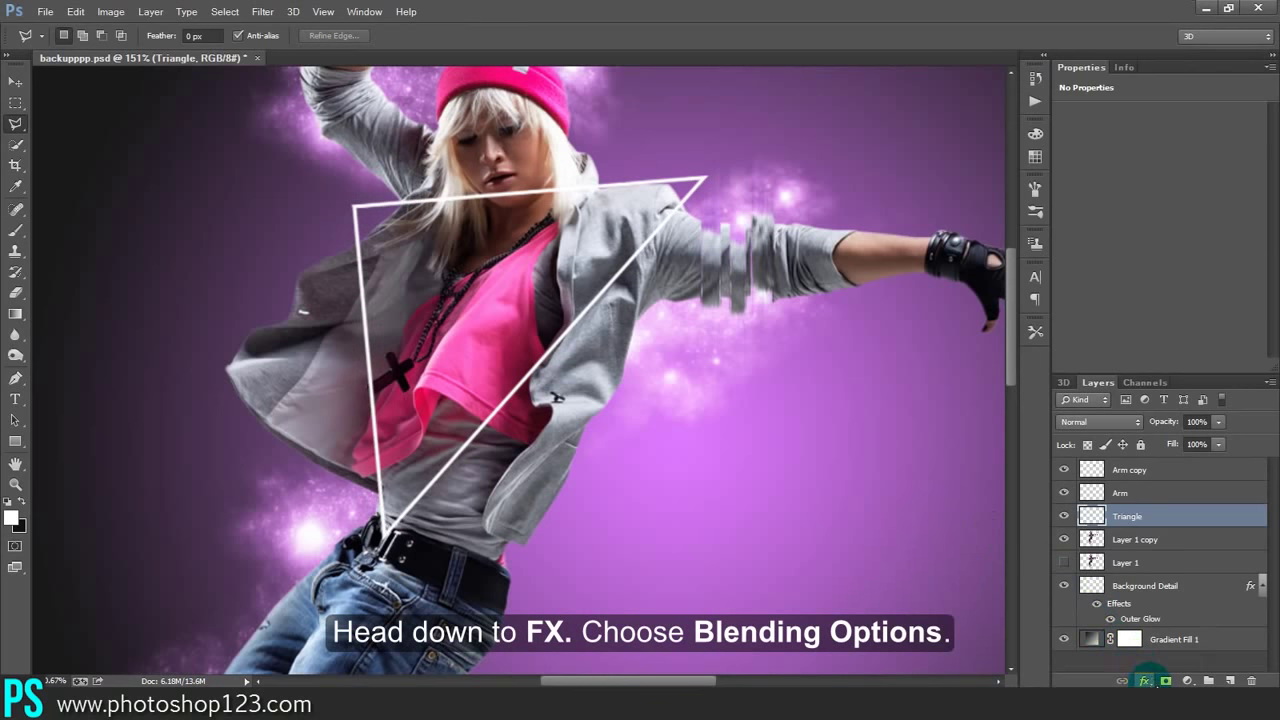
# Add a bright pink Outer Glow of size 6 to the Triangle layer's outline
pyautogui.click(1144, 681)
pyautogui.click(1160, 492)
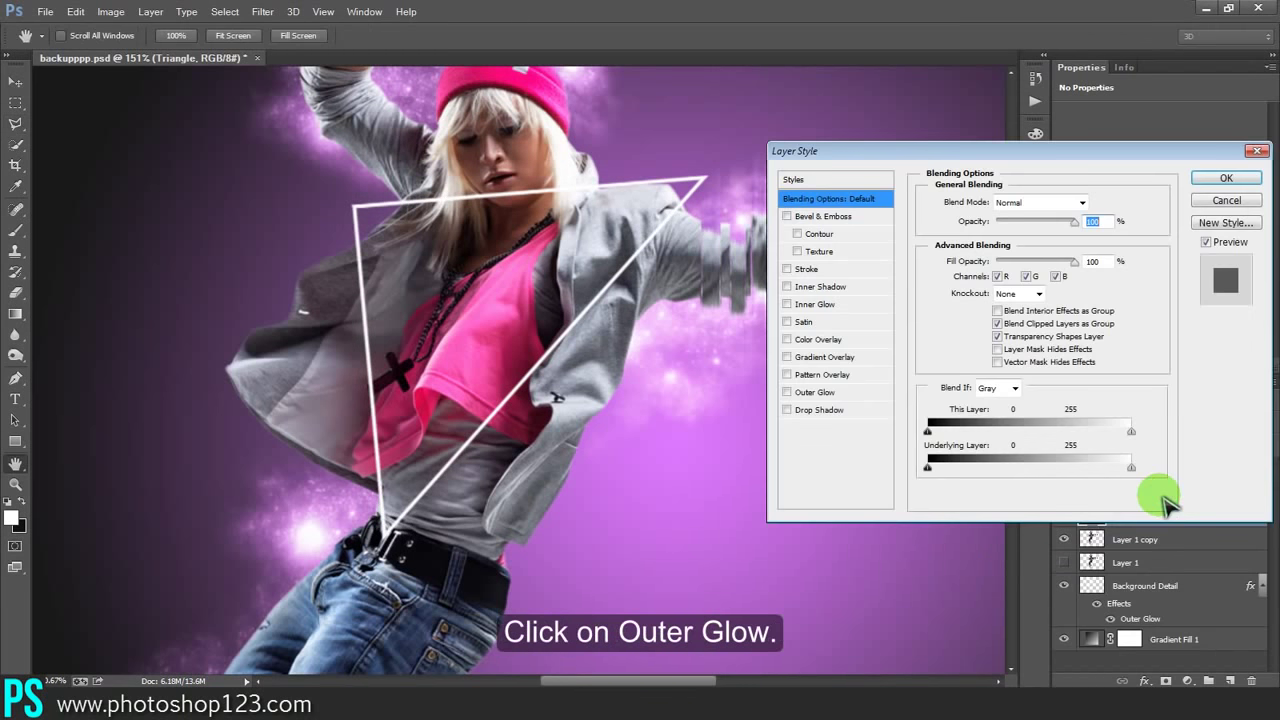
pyautogui.click(815, 392)
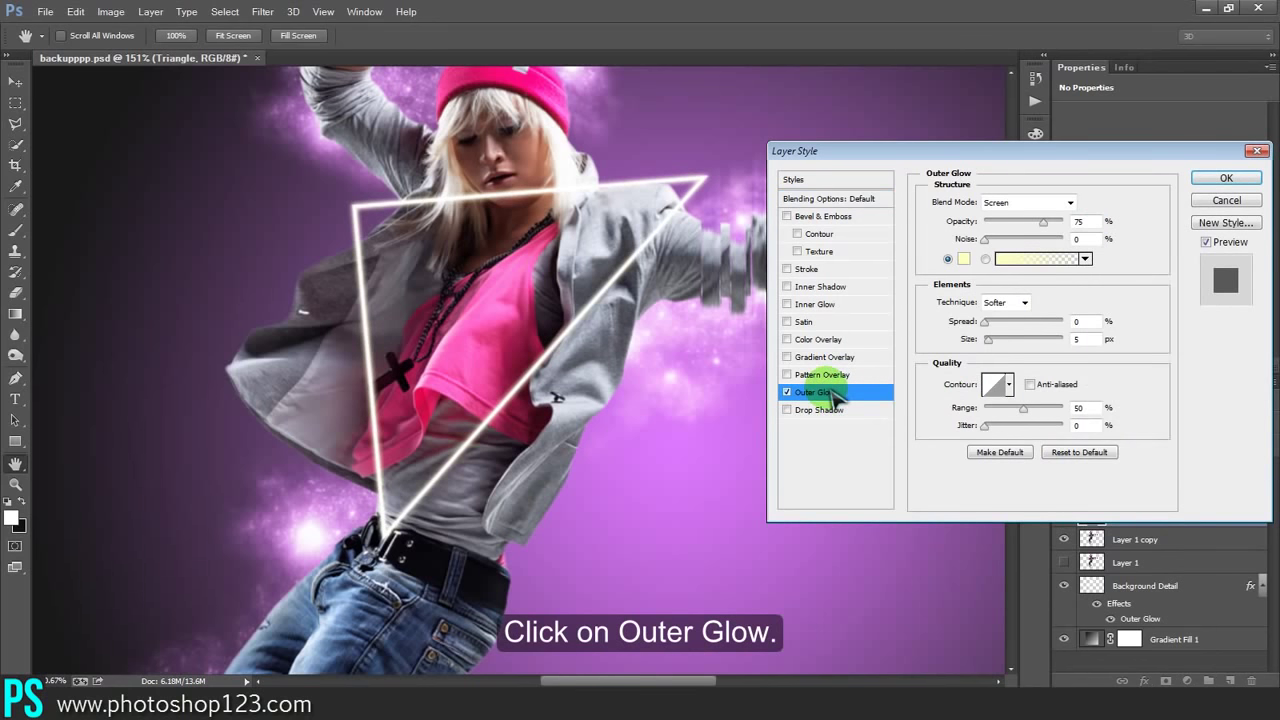
pyautogui.click(964, 259)
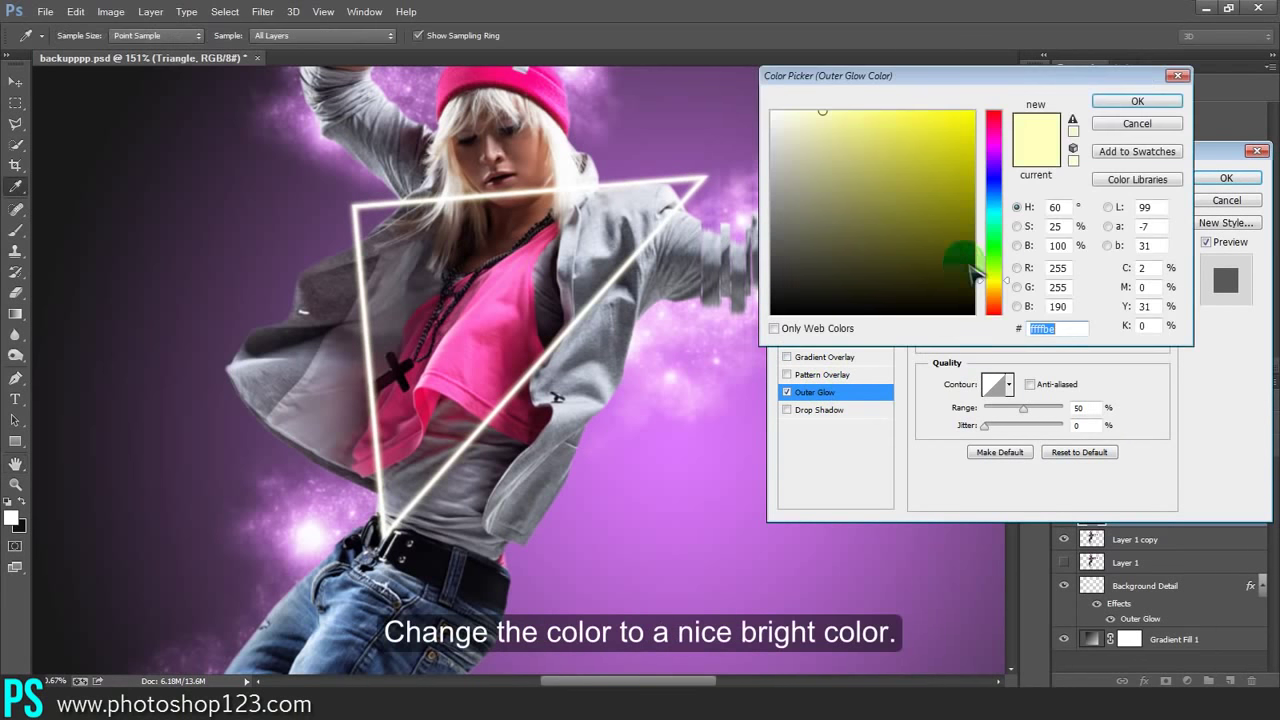
pyautogui.moveTo(993, 278); pyautogui.dragTo(993, 240)
pyautogui.moveTo(934, 205); pyautogui.dragTo(978, 112)
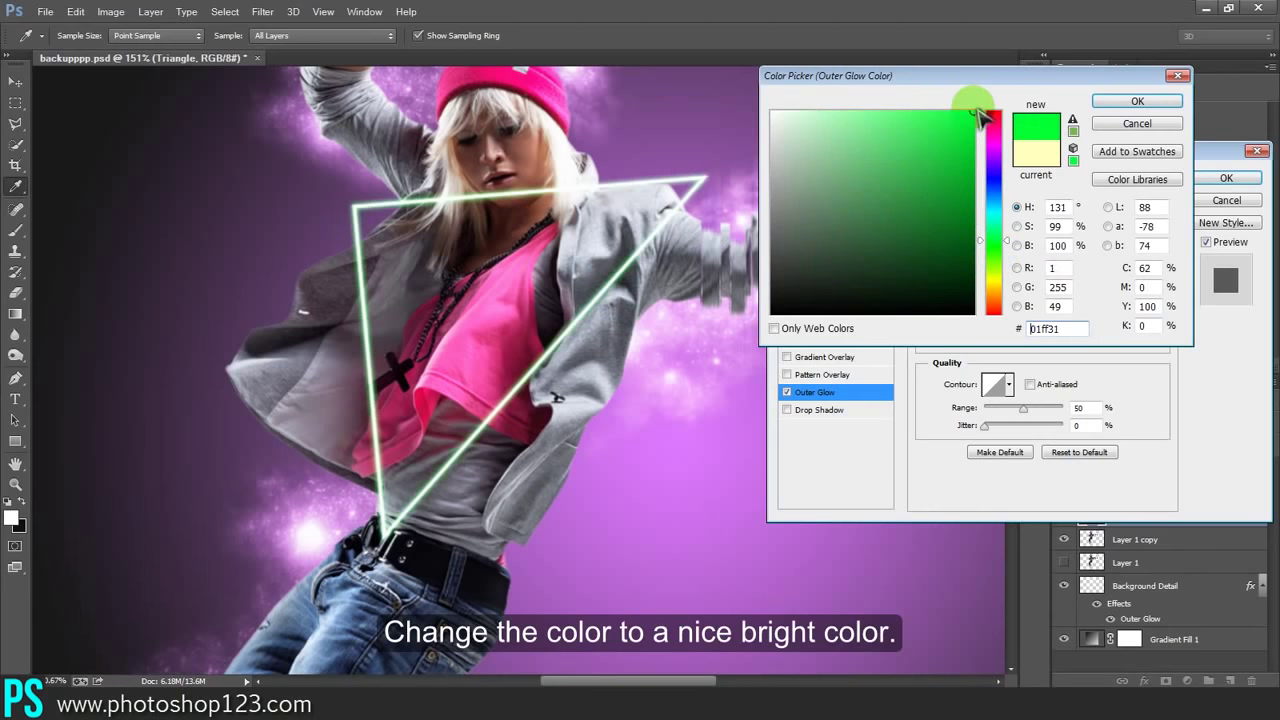
pyautogui.moveTo(993, 180); pyautogui.dragTo(1000, 136)
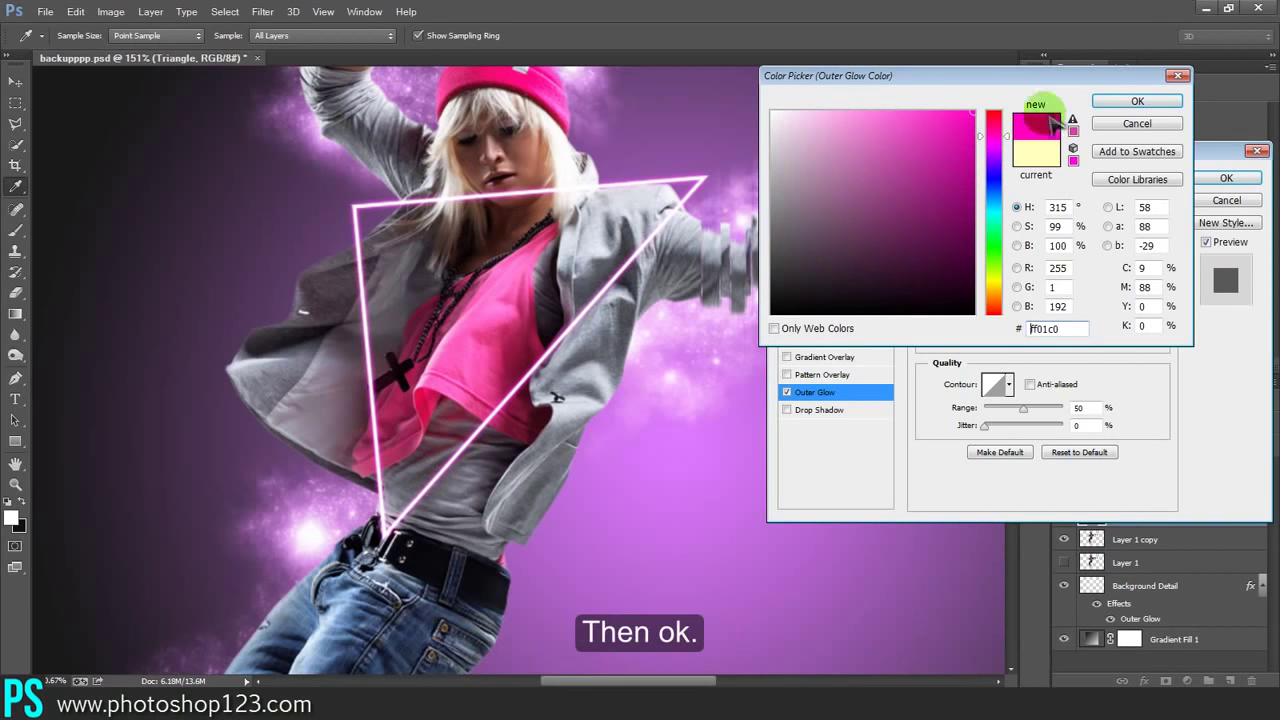
pyautogui.click(1110, 101)
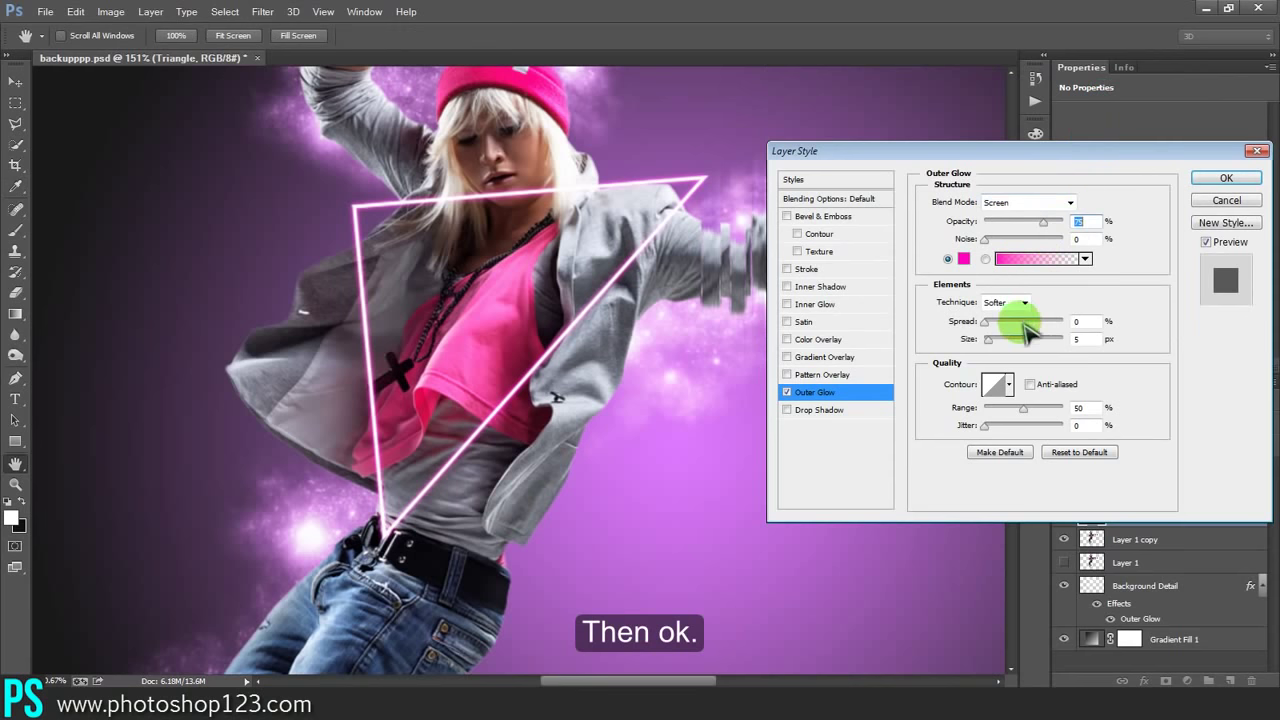
pyautogui.click(1076, 339)
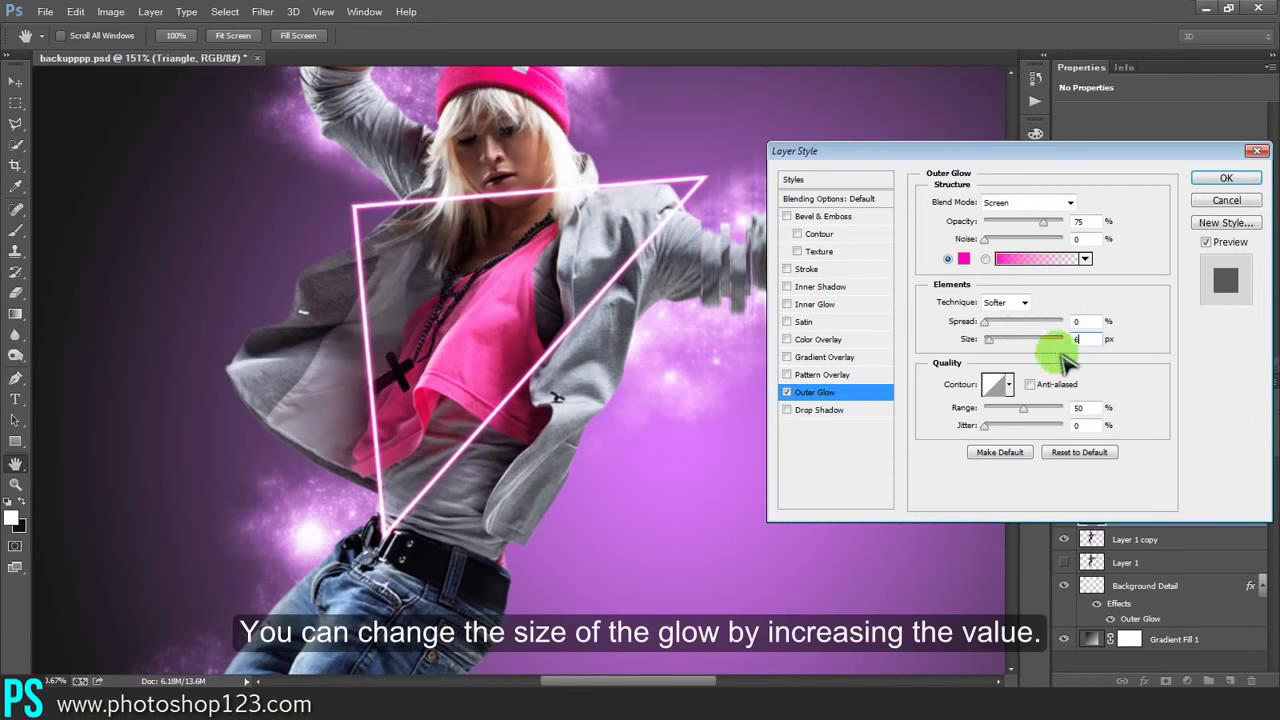
pyautogui.write('6')
pyautogui.click(1158, 370)
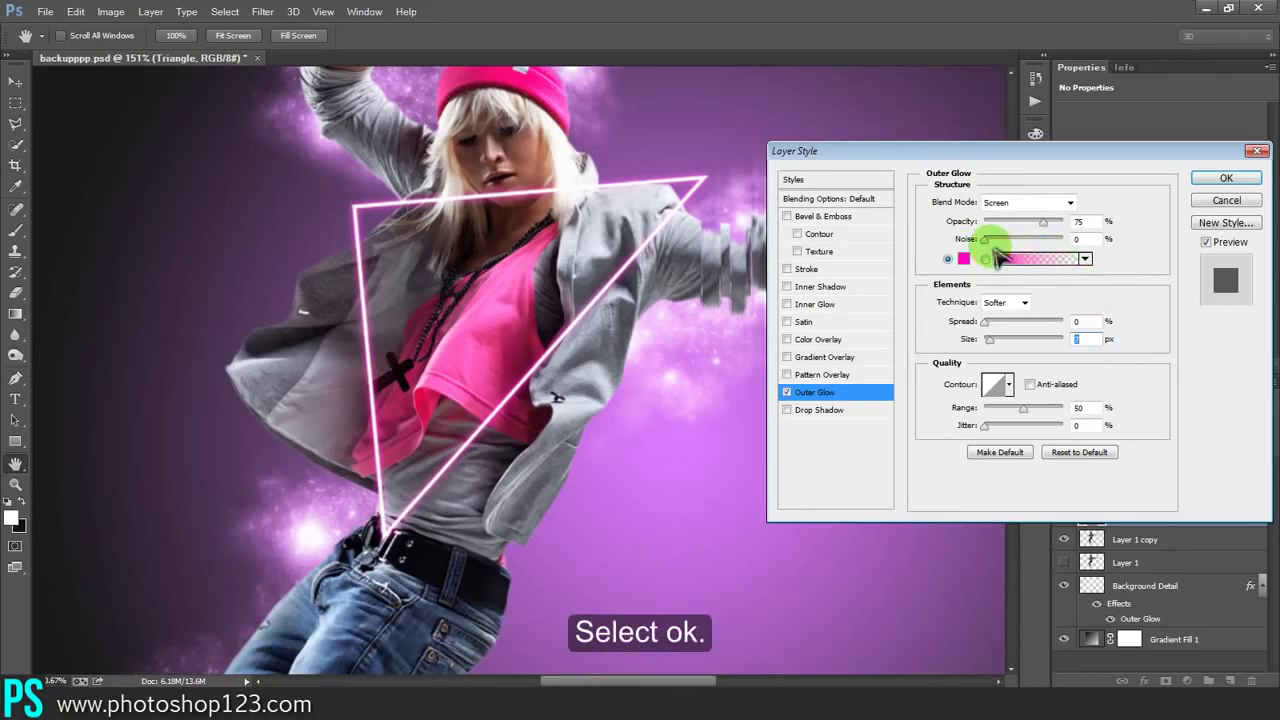
pyautogui.click(1220, 180)
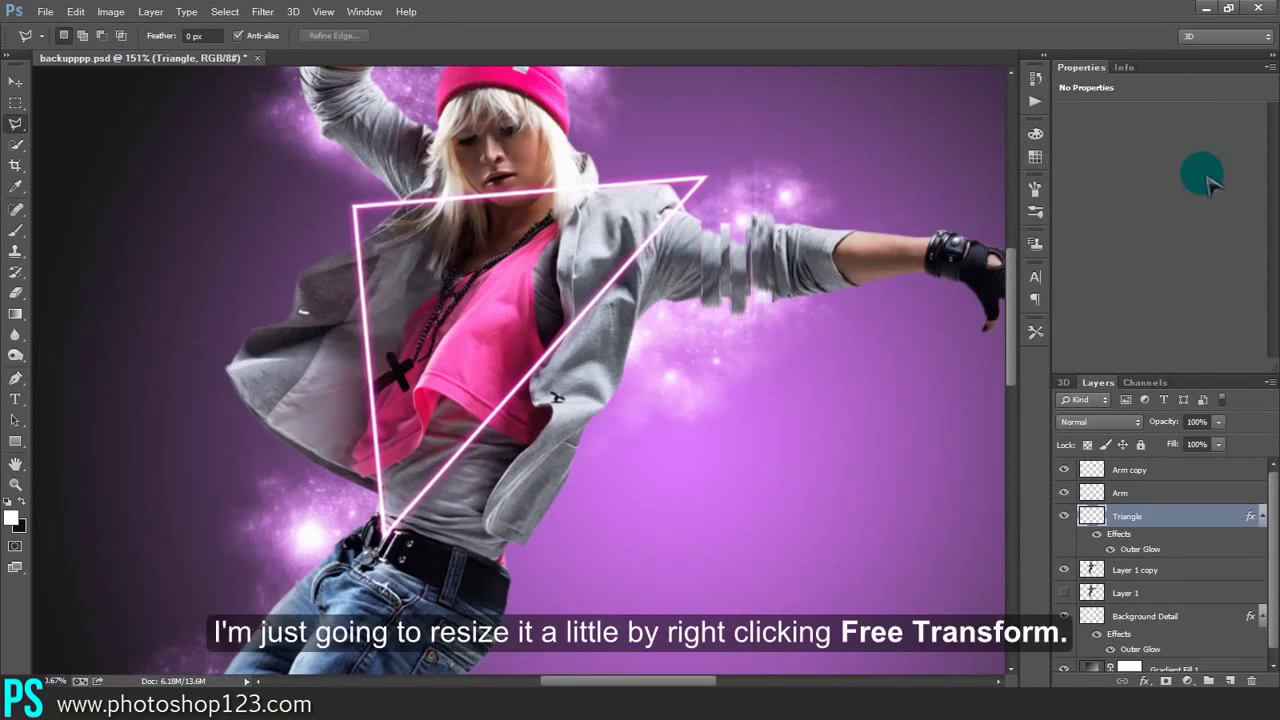
# Free-transform the triangle wider by pulling its top-left corner left, then deselect
pyautogui.click(1105, 520)
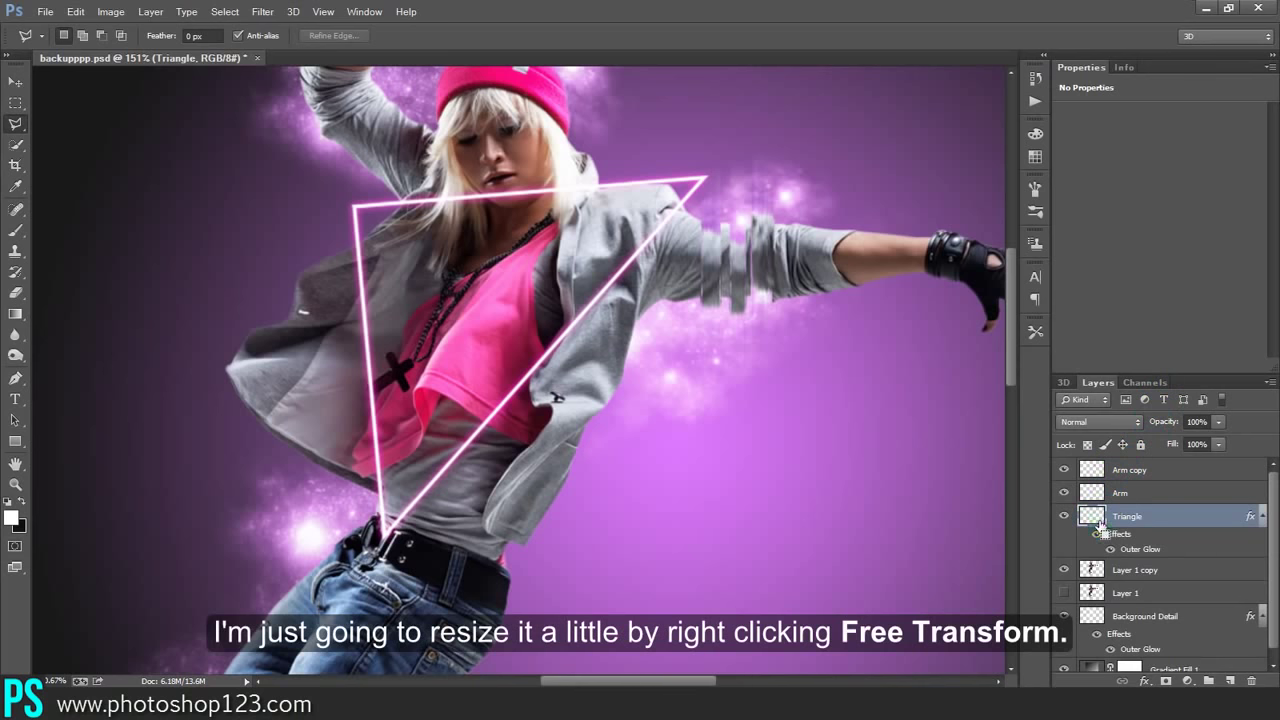
pyautogui.rightClick(584, 234)
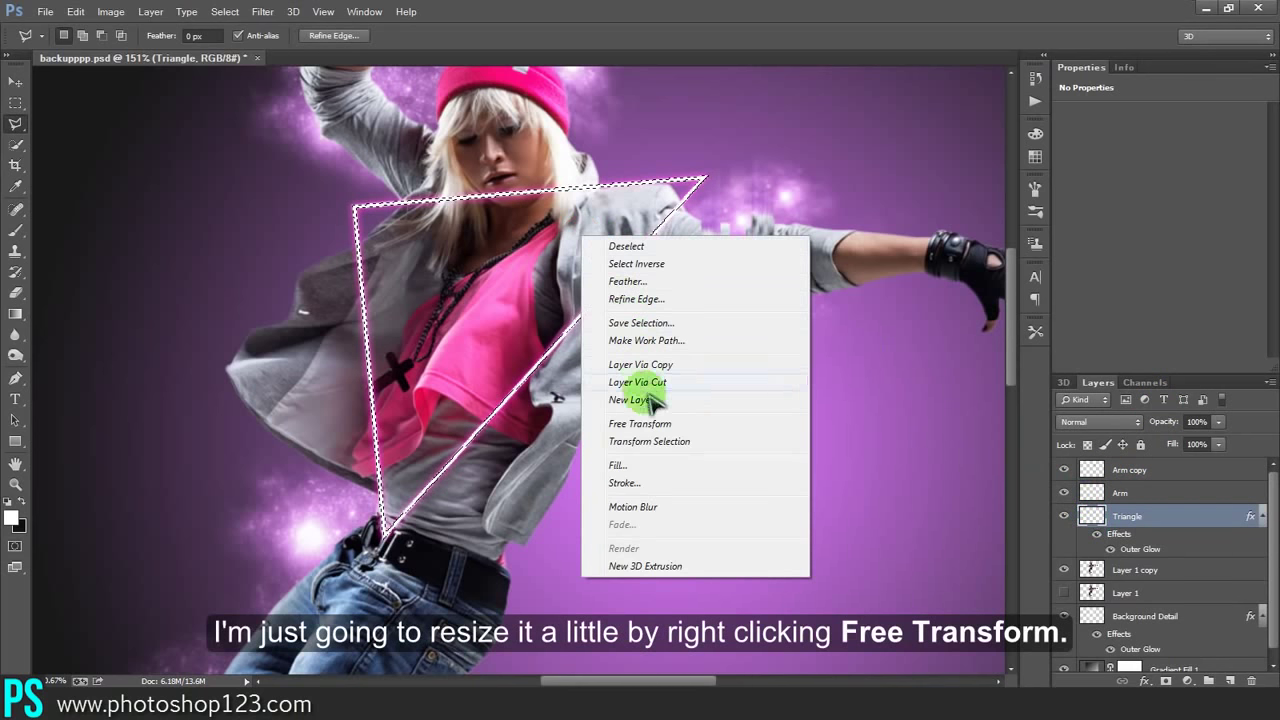
pyautogui.click(655, 424)
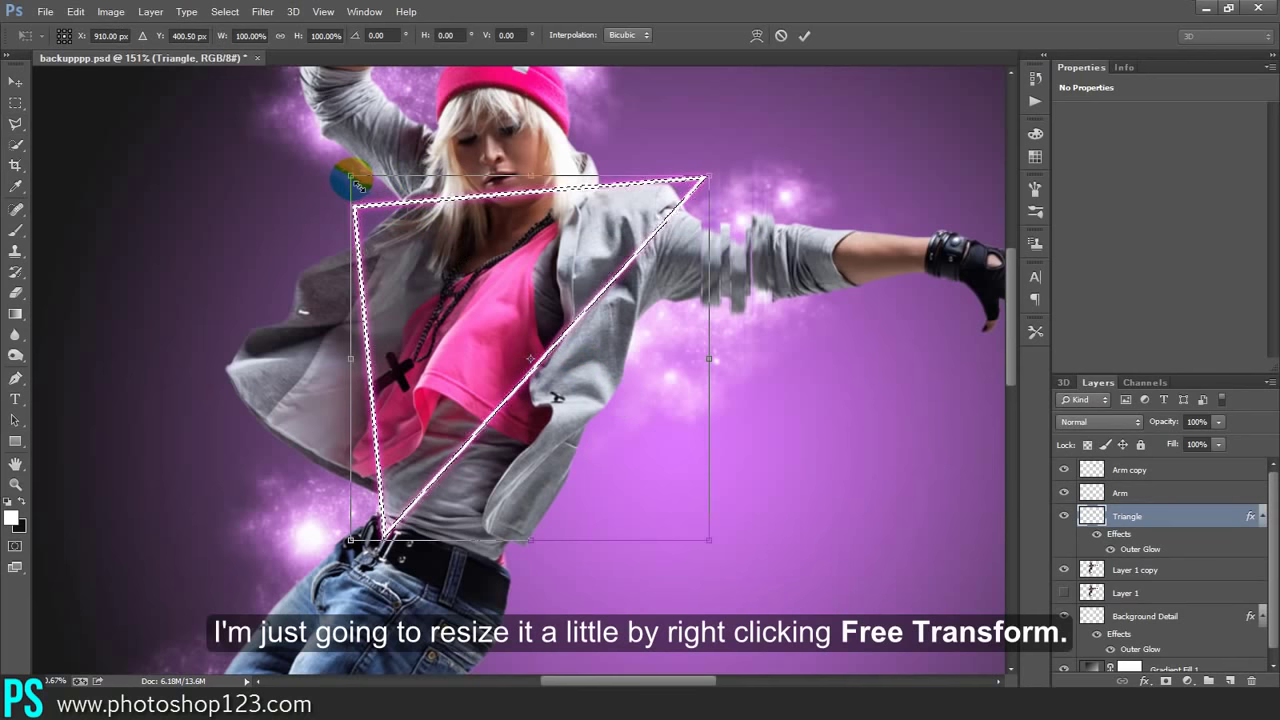
pyautogui.moveTo(357, 183)
pyautogui.mouseDown()
pyautogui.moveTo(321, 176)
pyautogui.moveTo(313, 160)
pyautogui.moveTo(317, 178)
pyautogui.mouseUp()
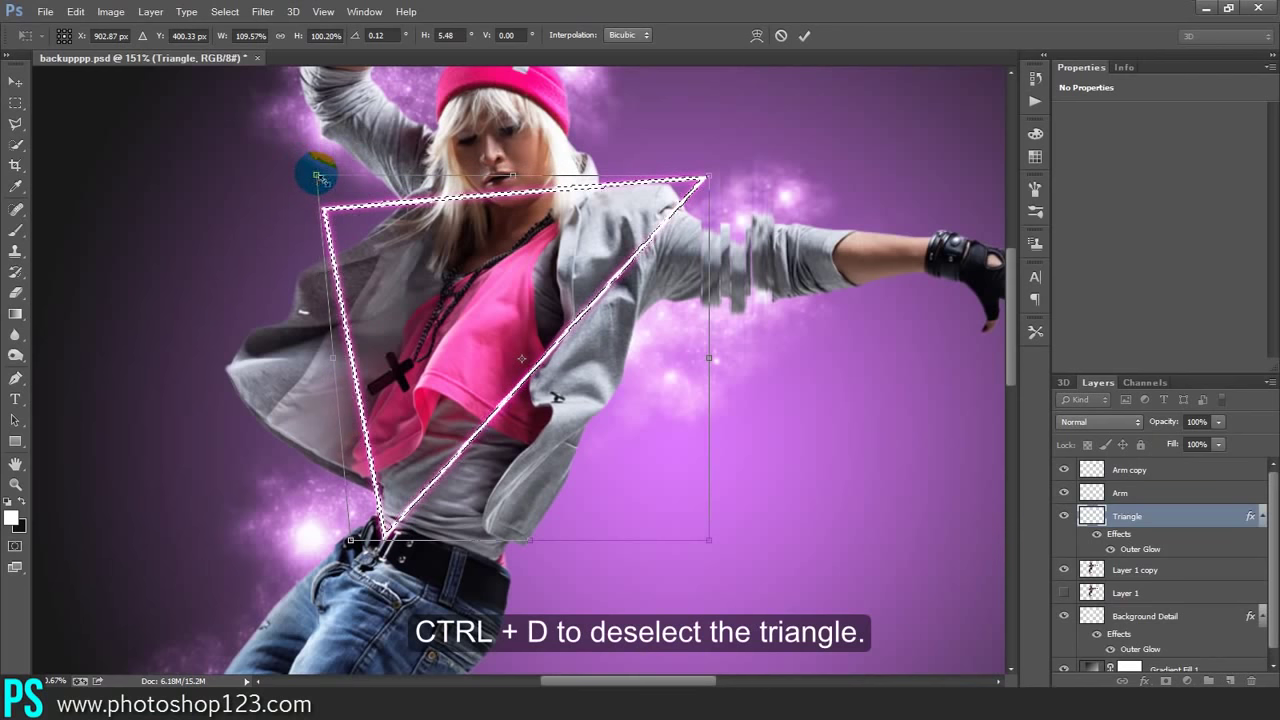
pyautogui.press('Return')
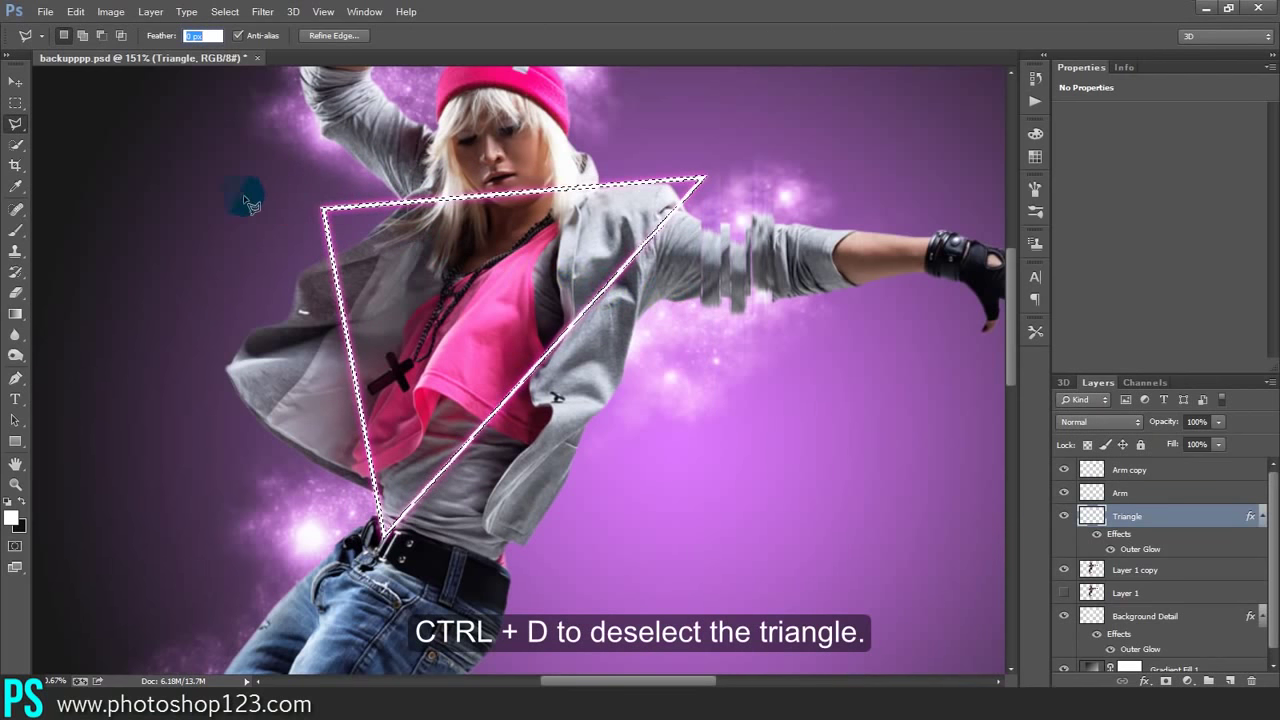
pyautogui.hotkey('ctrl', 'd')
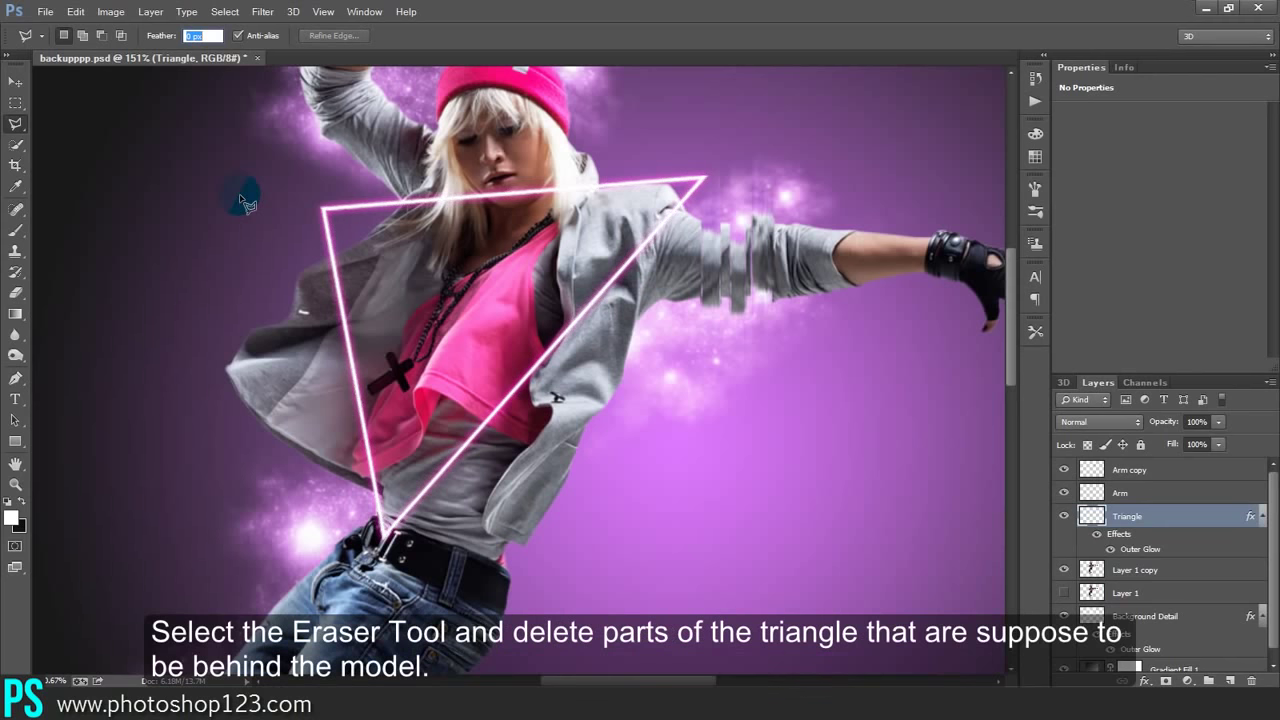
# Erase the triangle's top edge where it crosses the dancer's hair with a size-15 eraser
pyautogui.click(15, 292)
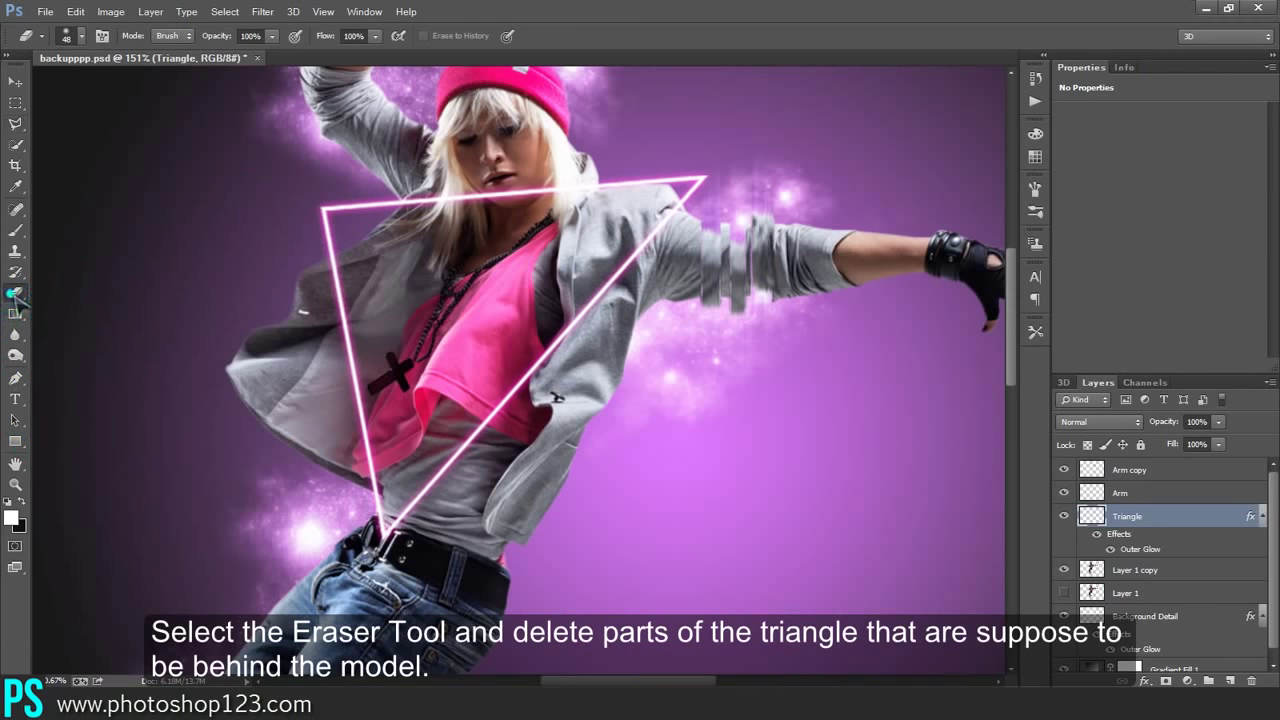
pyautogui.click(14, 485)
pyautogui.click(485, 243)
pyautogui.click(220, 209)
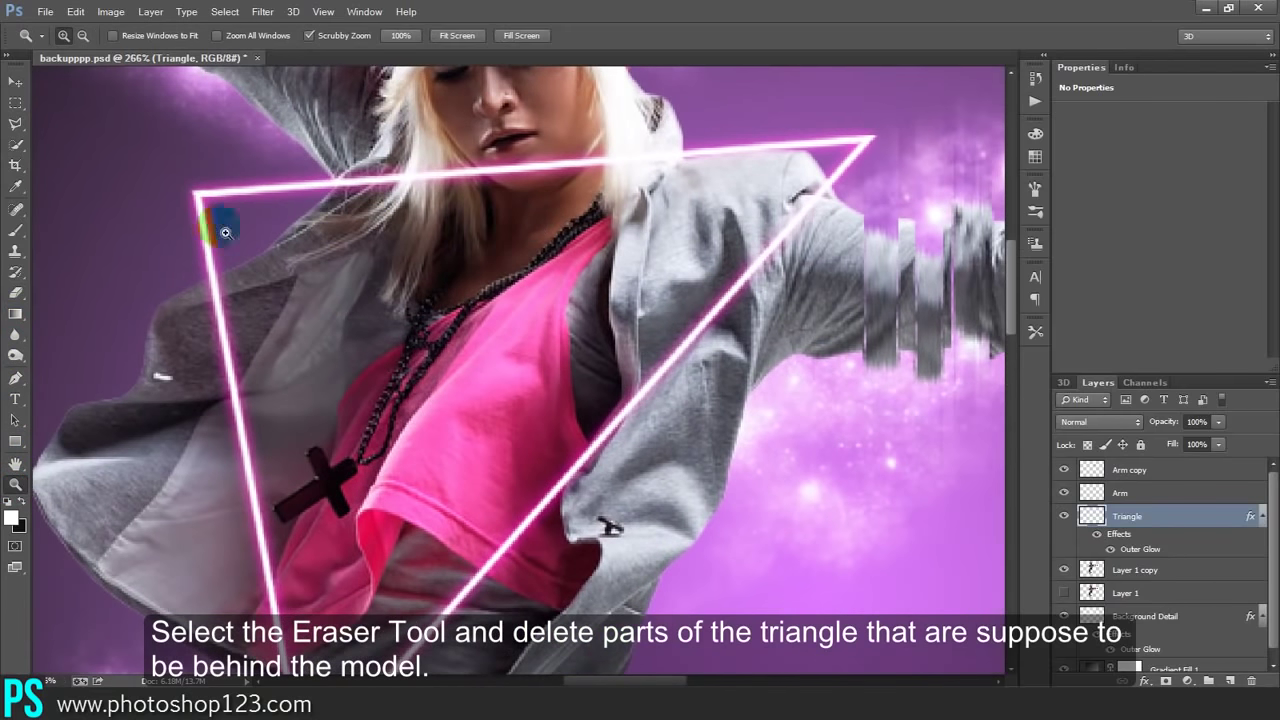
pyautogui.press('e')
pyautogui.press('[')
pyautogui.press('[')
pyautogui.press('[')
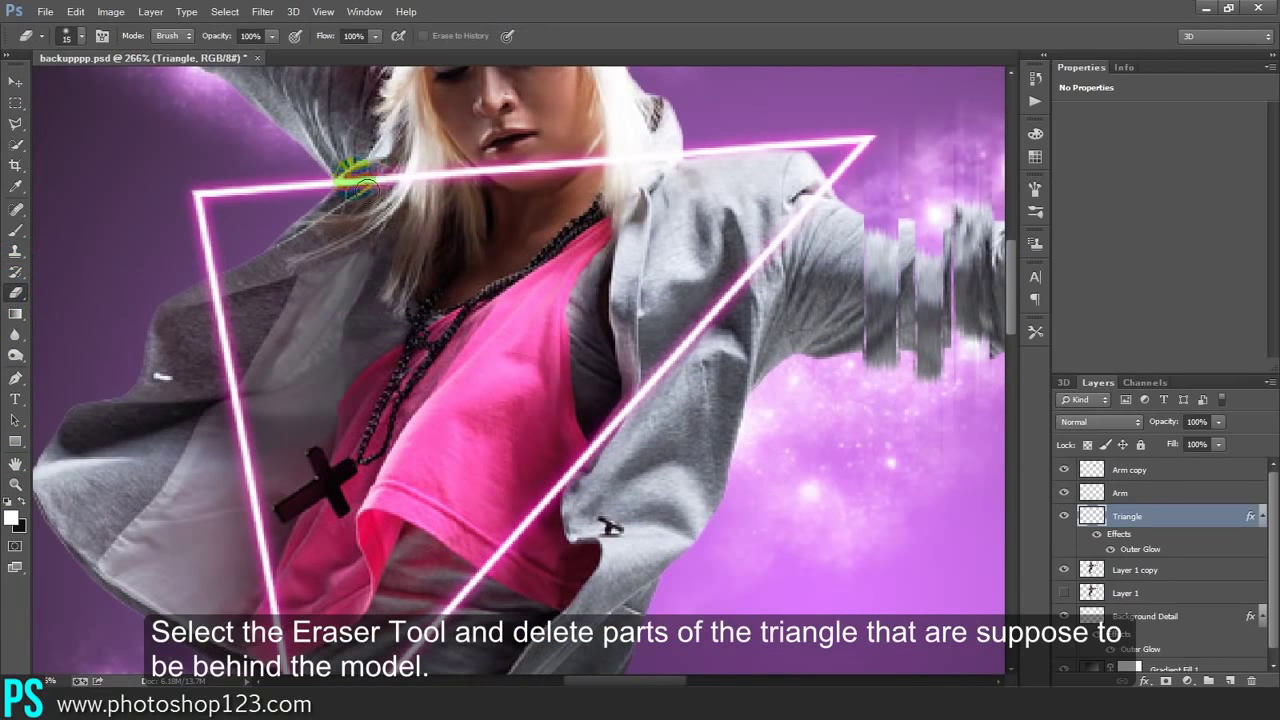
pyautogui.moveTo(343, 180)
pyautogui.mouseDown()
pyautogui.moveTo(560, 178)
pyautogui.moveTo(583, 158)
pyautogui.moveTo(676, 157)
pyautogui.moveTo(345, 182)
pyautogui.mouseUp()
pyautogui.hotkey('ctrl', 'alt', 'z')
pyautogui.hotkey('ctrl', 'alt', 'z')
pyautogui.hotkey('ctrl', 'alt', 'z')
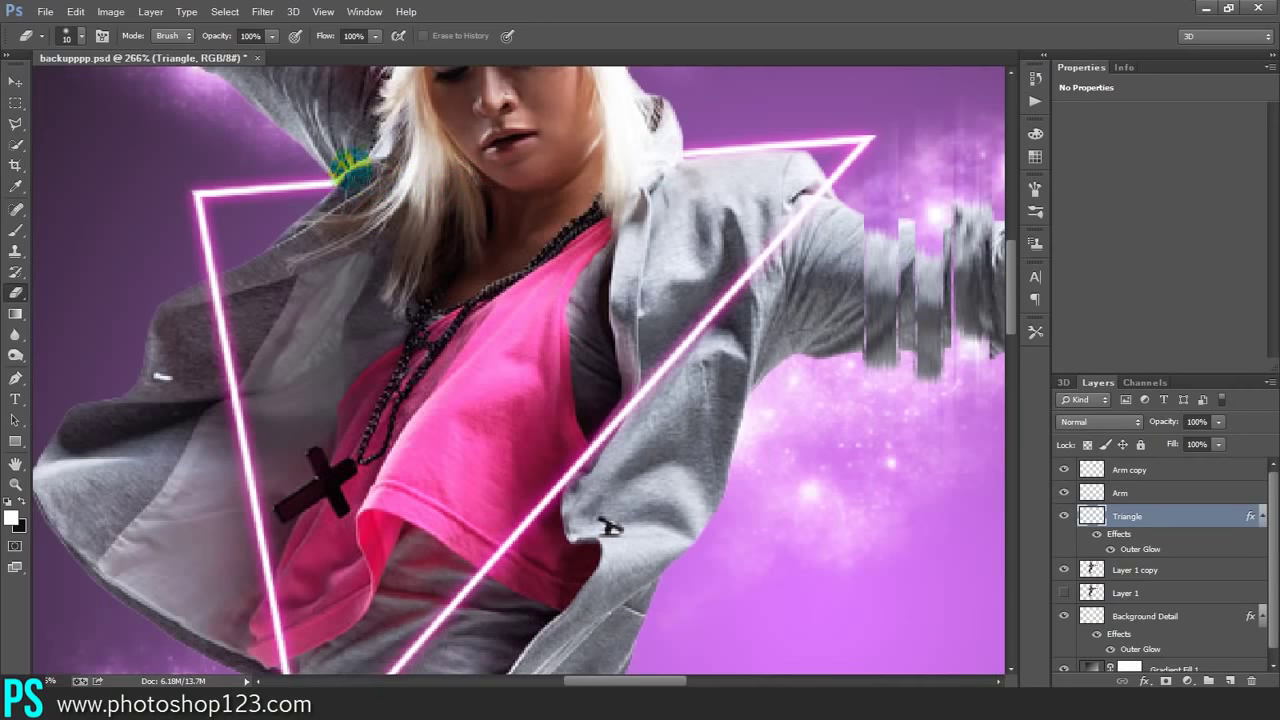
pyautogui.click(15, 484)
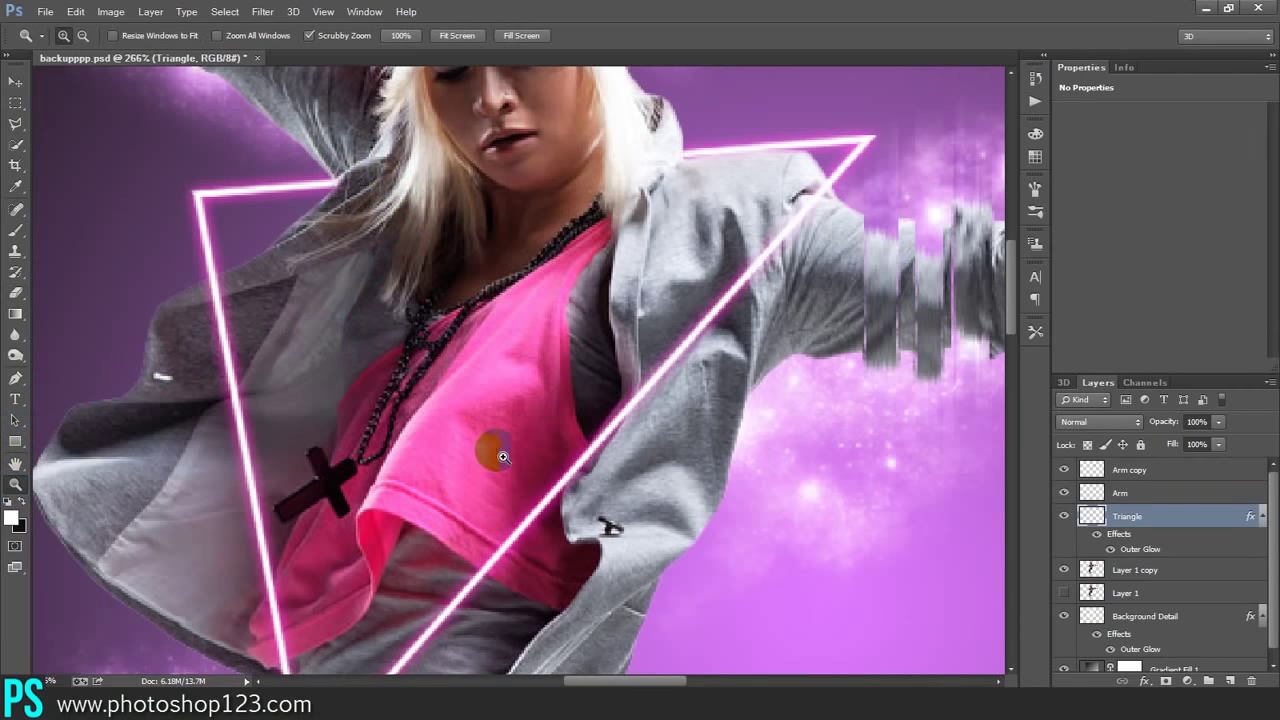
pyautogui.moveTo(502, 457); pyautogui.dragTo(402, 459)
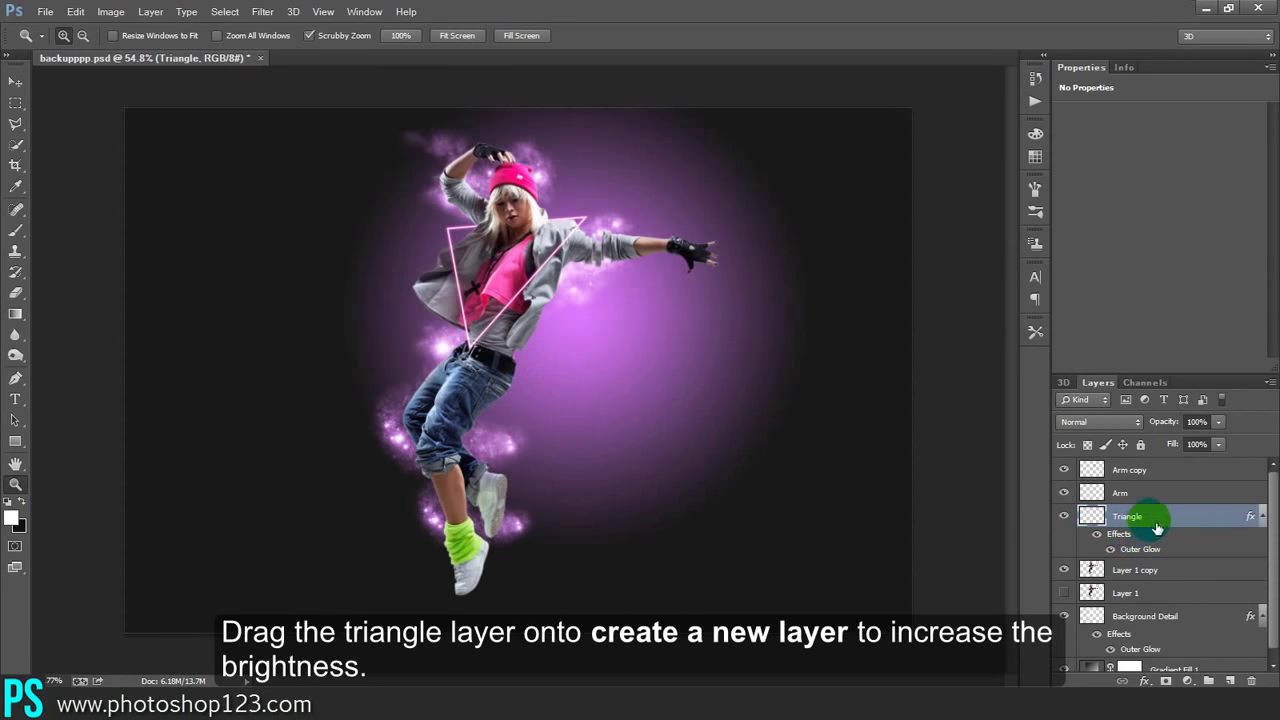
# Duplicate the Triangle layer and add a new empty layer above Arm copy
pyautogui.moveTo(1140, 516); pyautogui.dragTo(1231, 681)
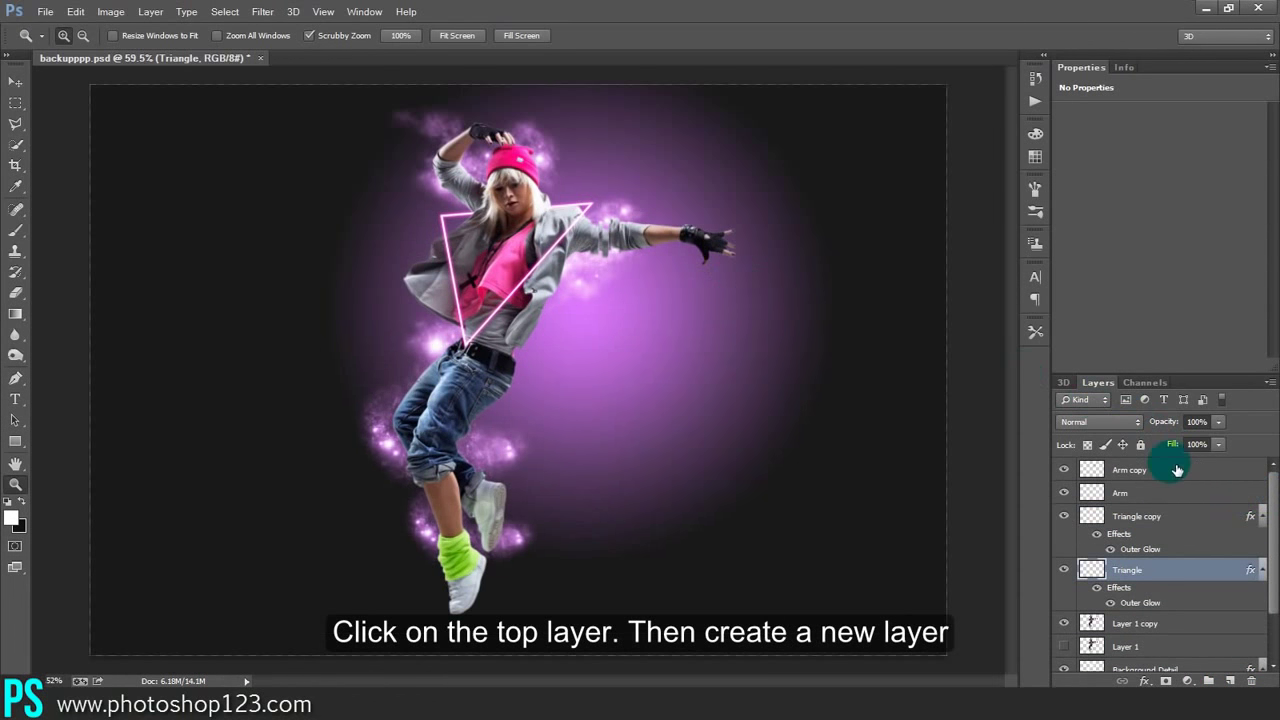
pyautogui.click(1170, 472)
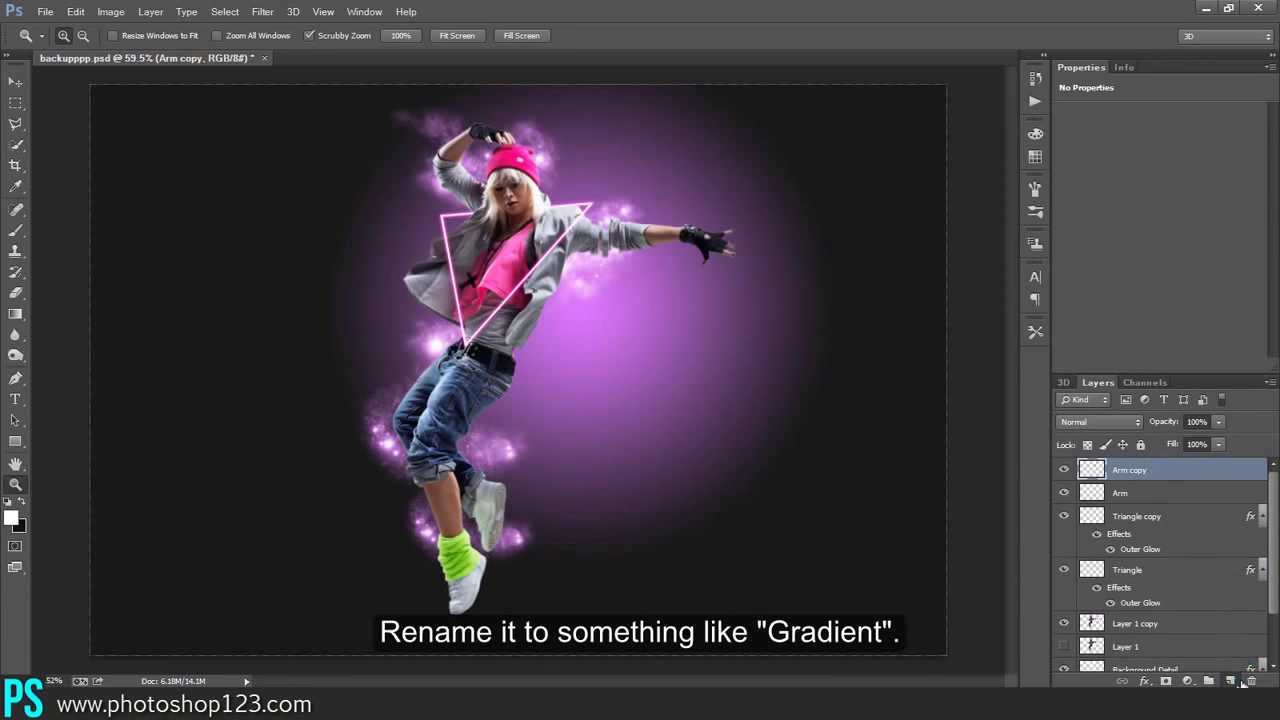
pyautogui.click(1231, 681)
pyautogui.write('Gradient')
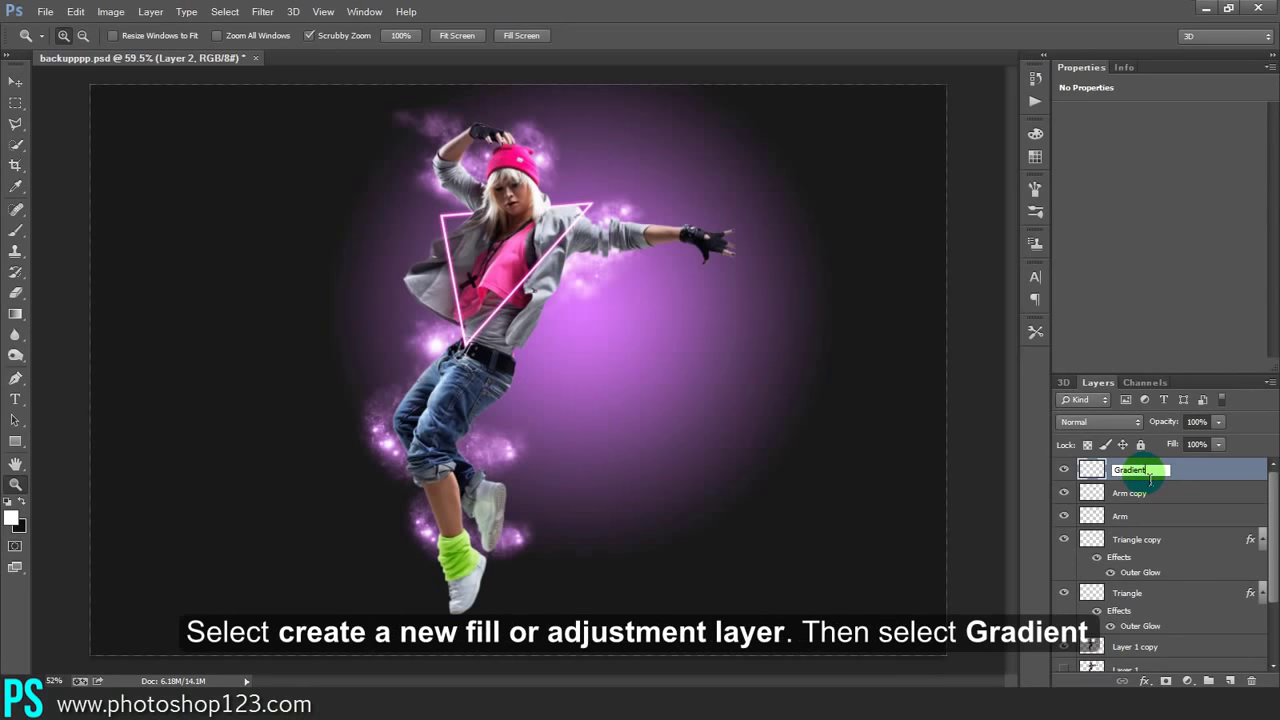
# Add a Gradient fill layer from the first preset with a bright blue left stop
pyautogui.click(1190, 680)
pyautogui.click(1155, 345)
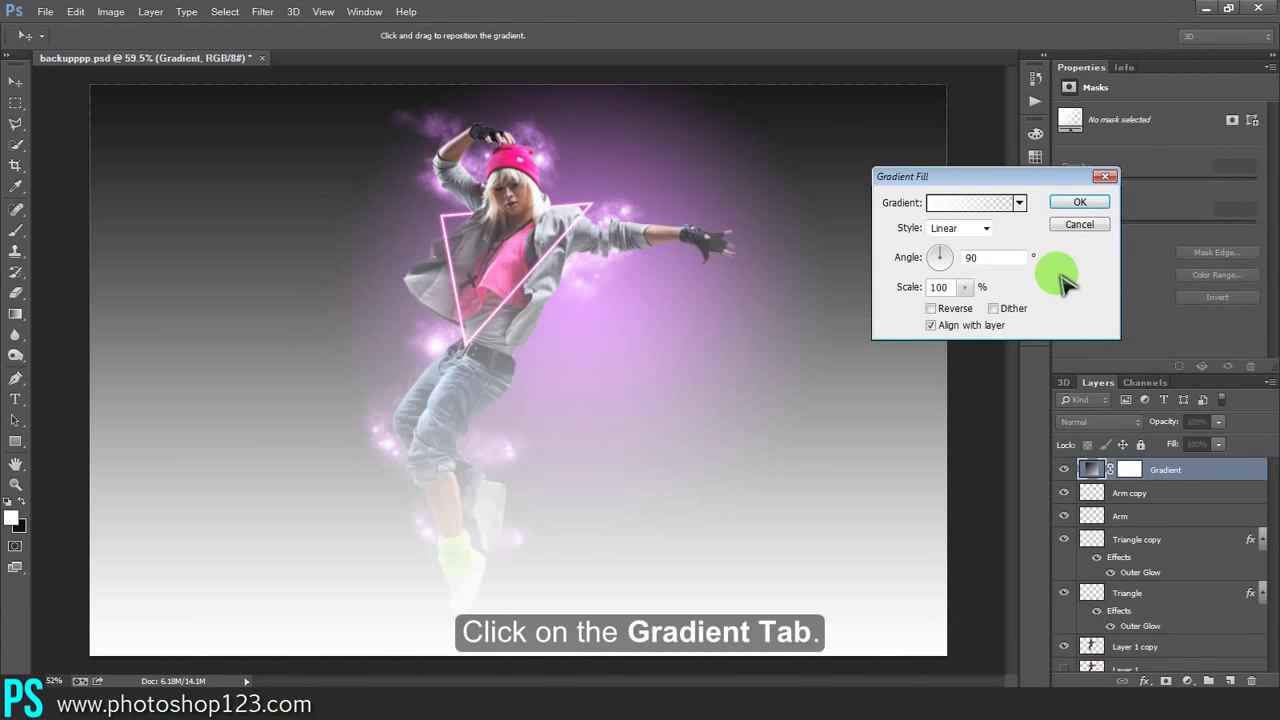
pyautogui.click(975, 202)
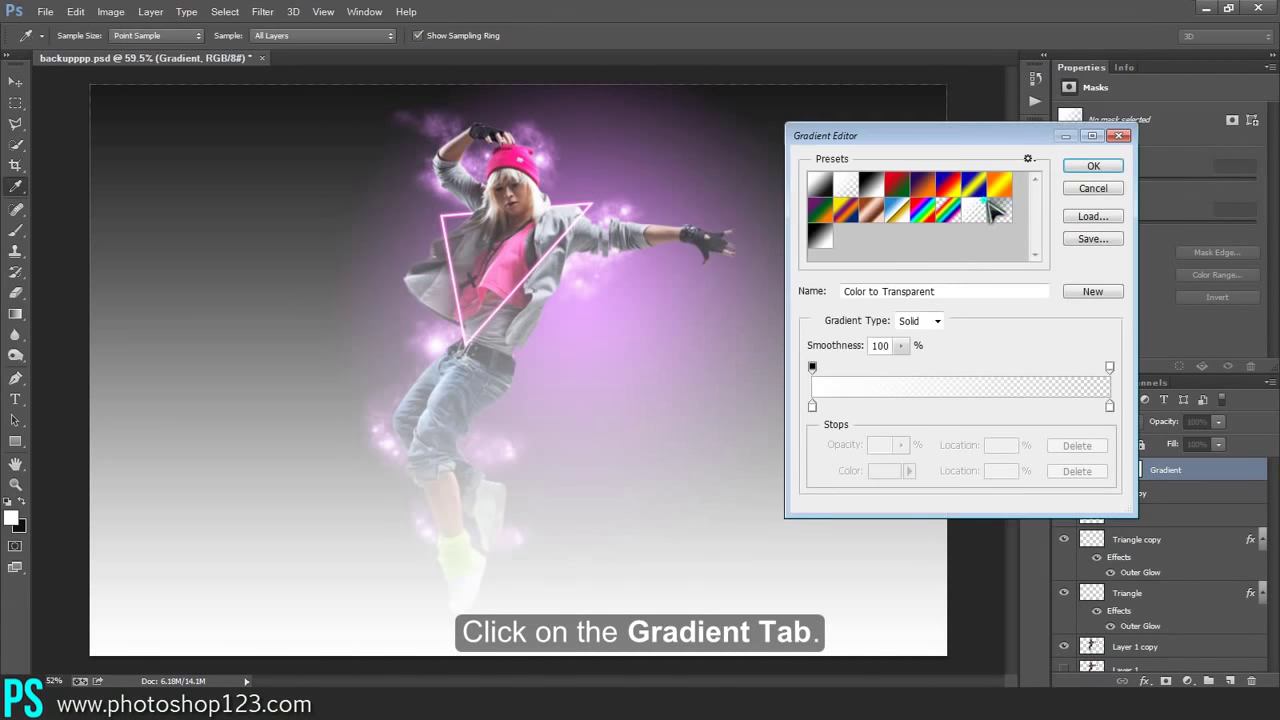
pyautogui.click(830, 190)
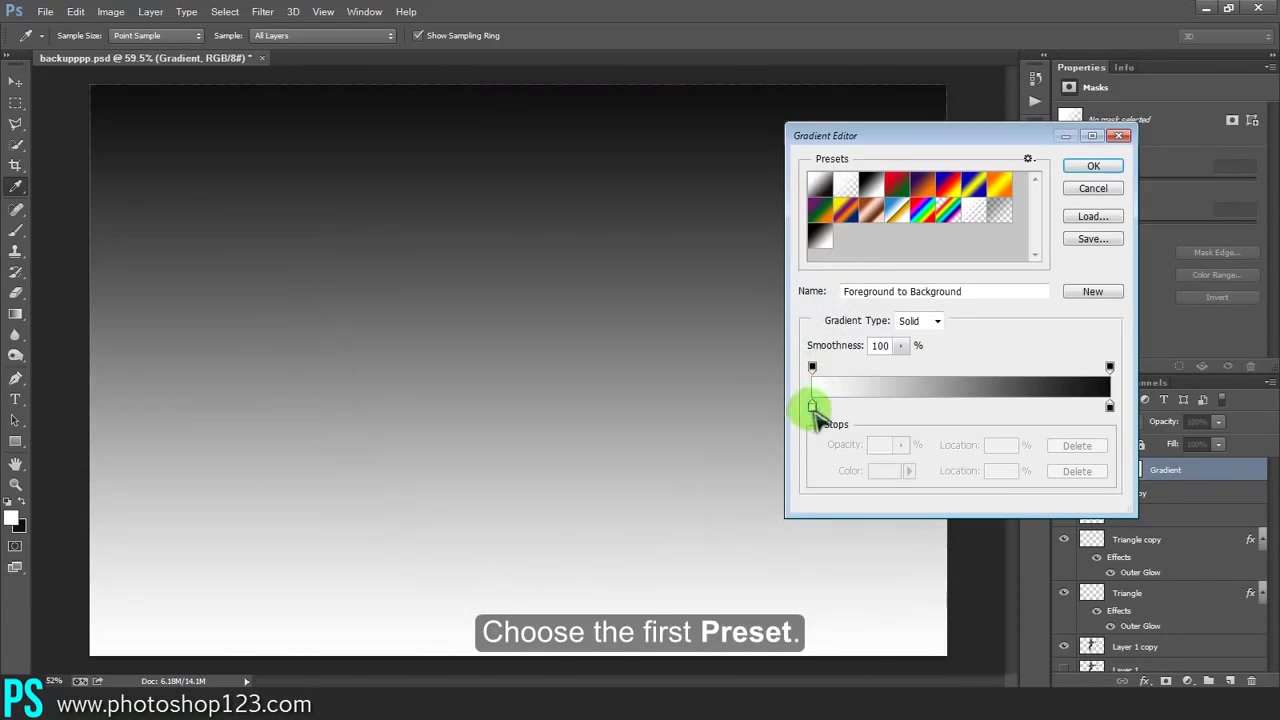
pyautogui.click(812, 406)
pyautogui.click(880, 471)
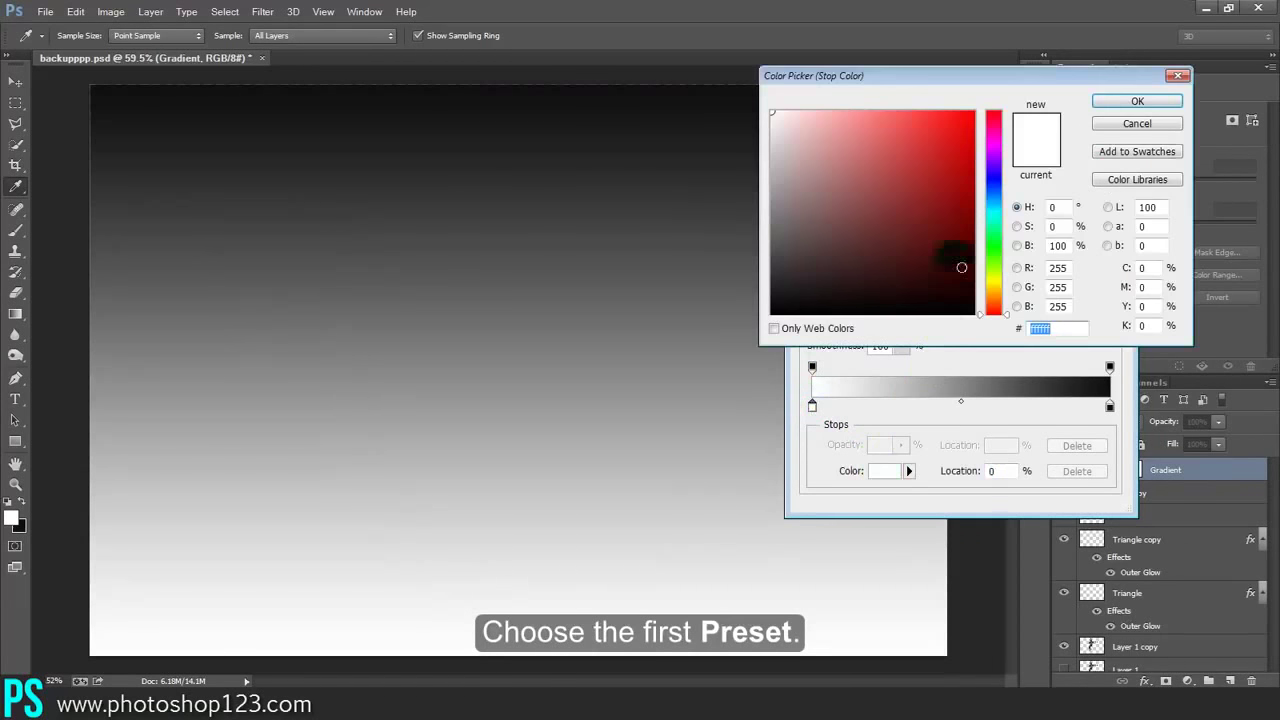
pyautogui.click(995, 203)
pyautogui.moveTo(957, 128); pyautogui.dragTo(1075, 118)
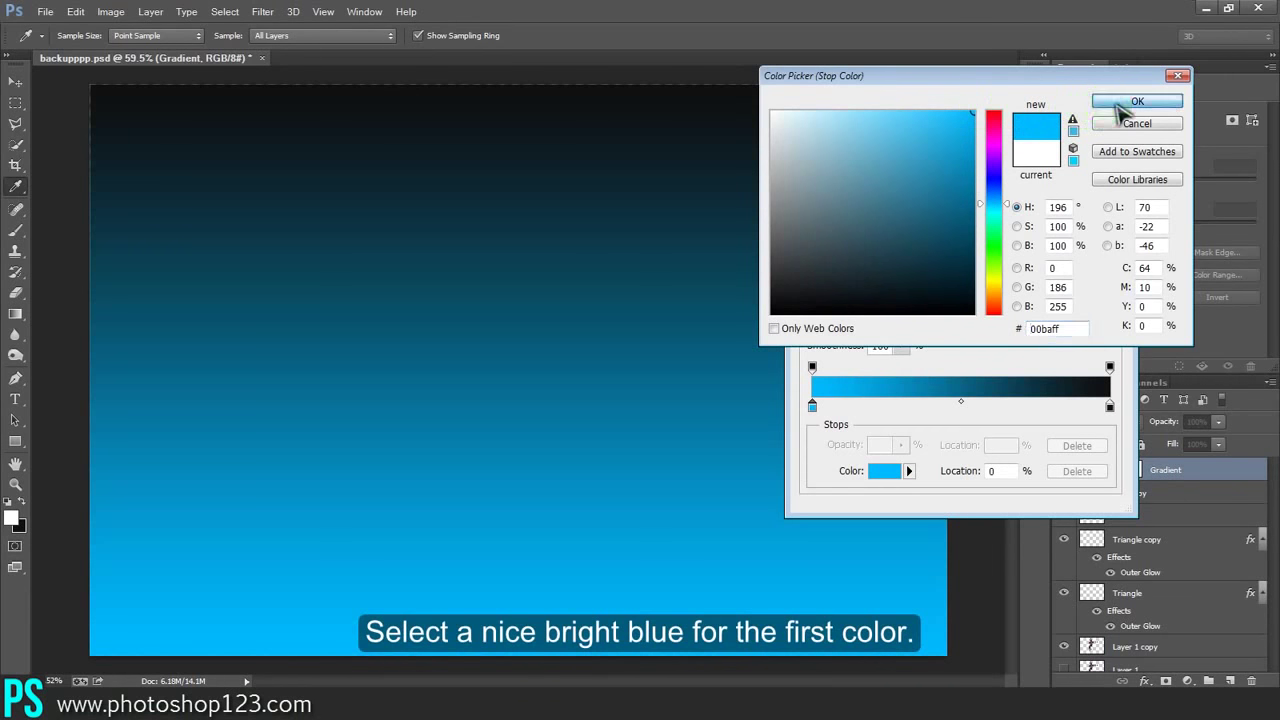
pyautogui.click(1137, 101)
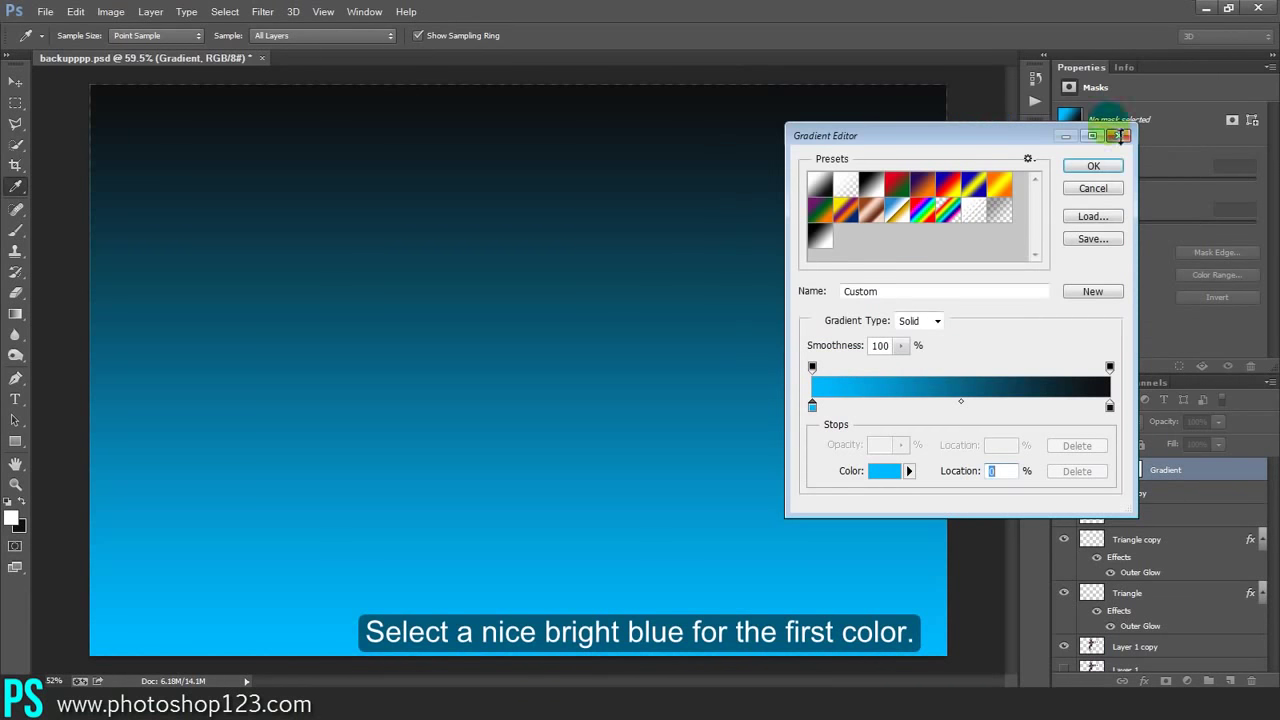
# Set the right stop to purple 9c0fed and make the gradient Reflected
pyautogui.click(1110, 405)
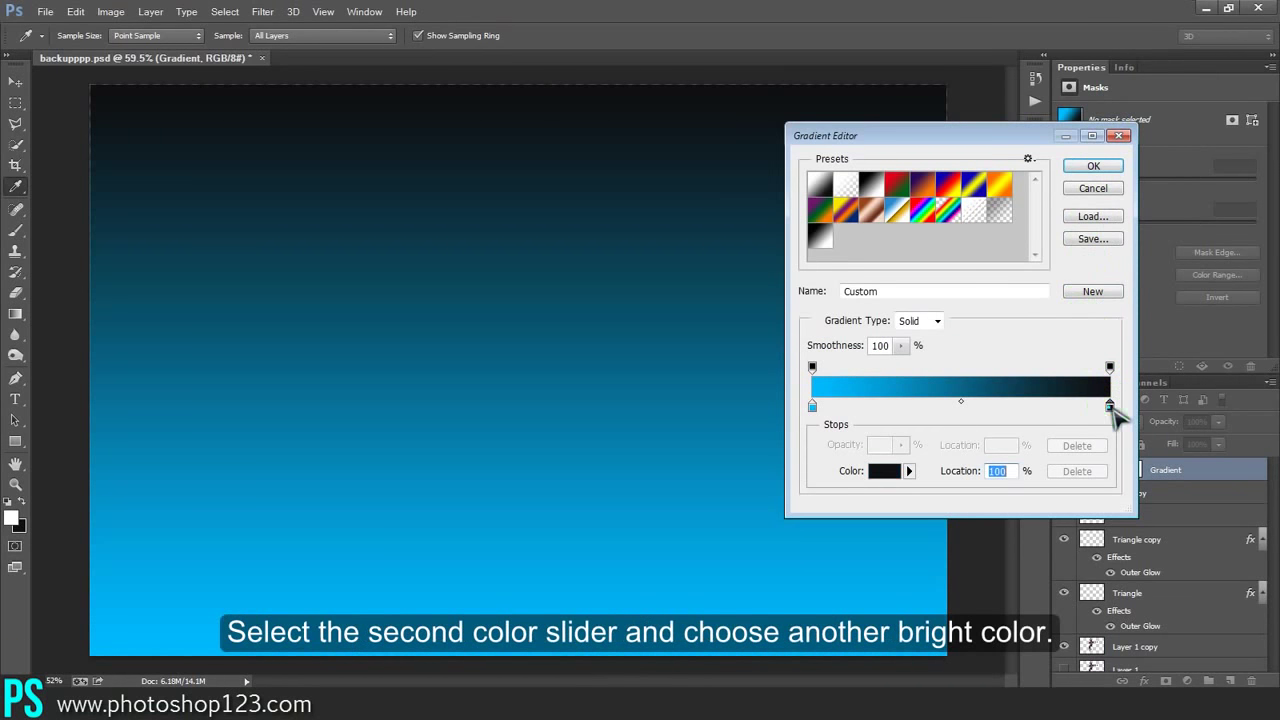
pyautogui.click(885, 471)
pyautogui.moveTo(995, 200); pyautogui.dragTo(995, 161)
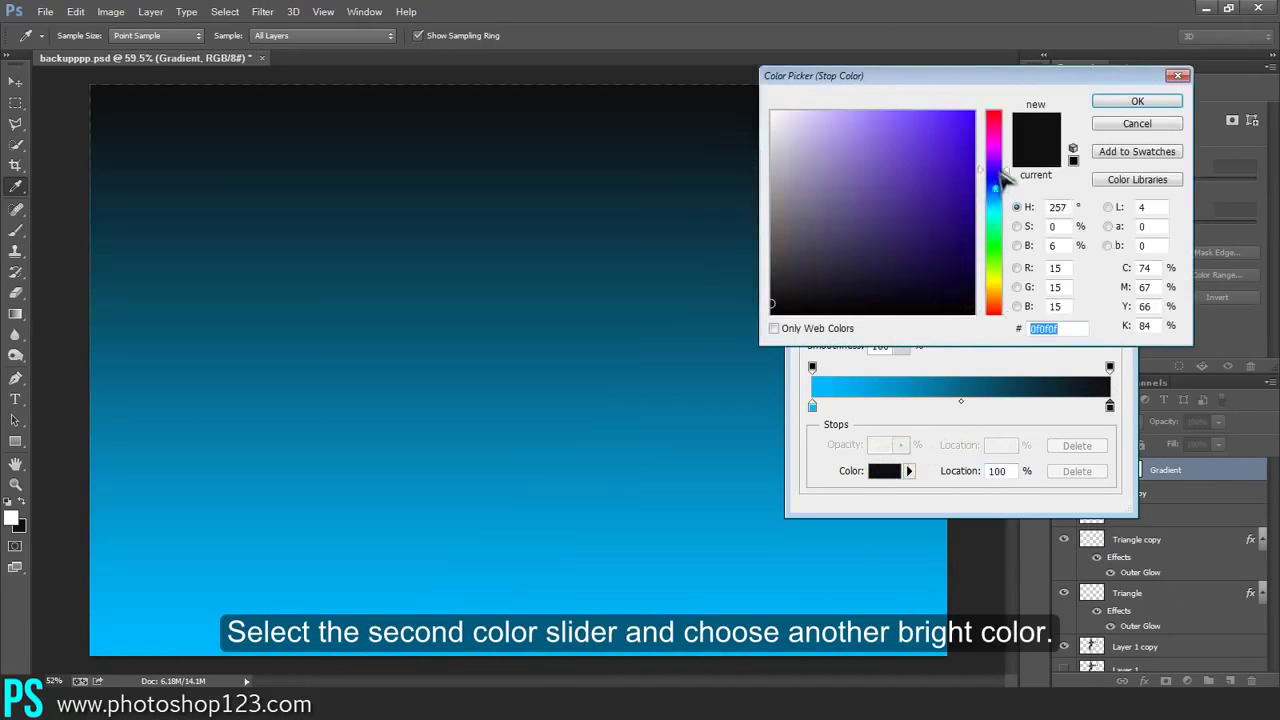
pyautogui.click(964, 127)
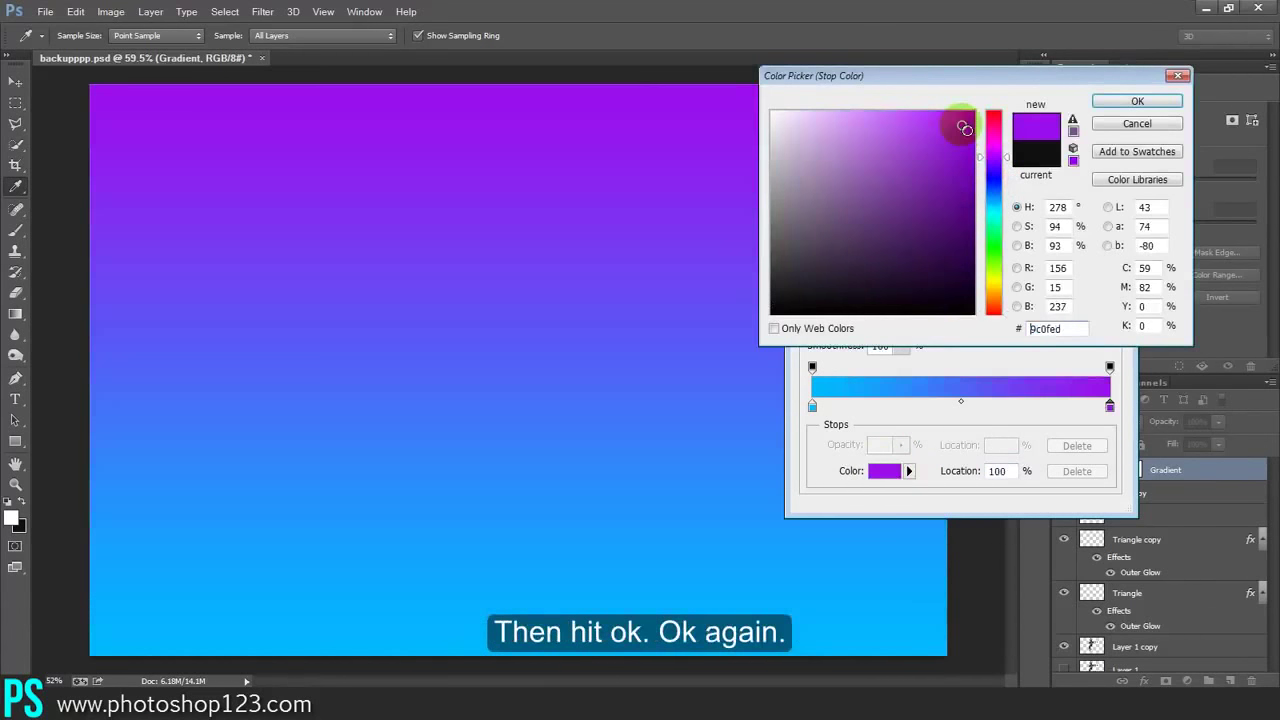
pyautogui.click(1122, 103)
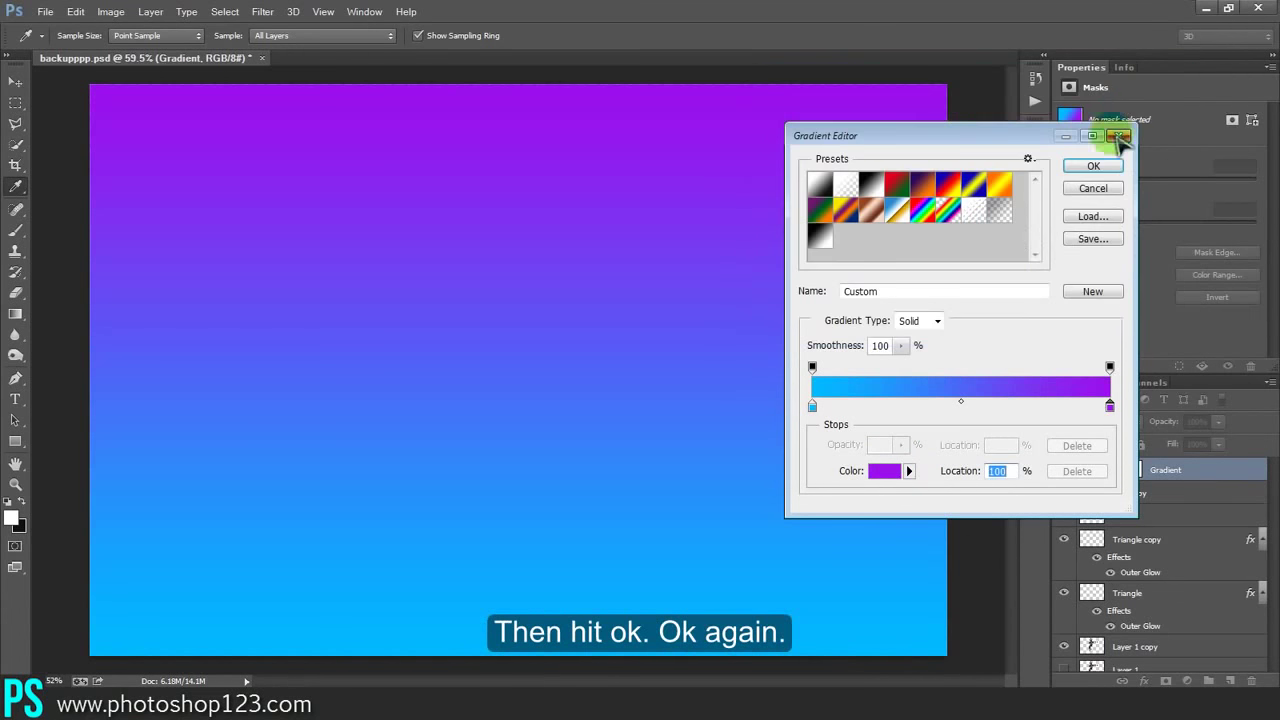
pyautogui.click(1110, 168)
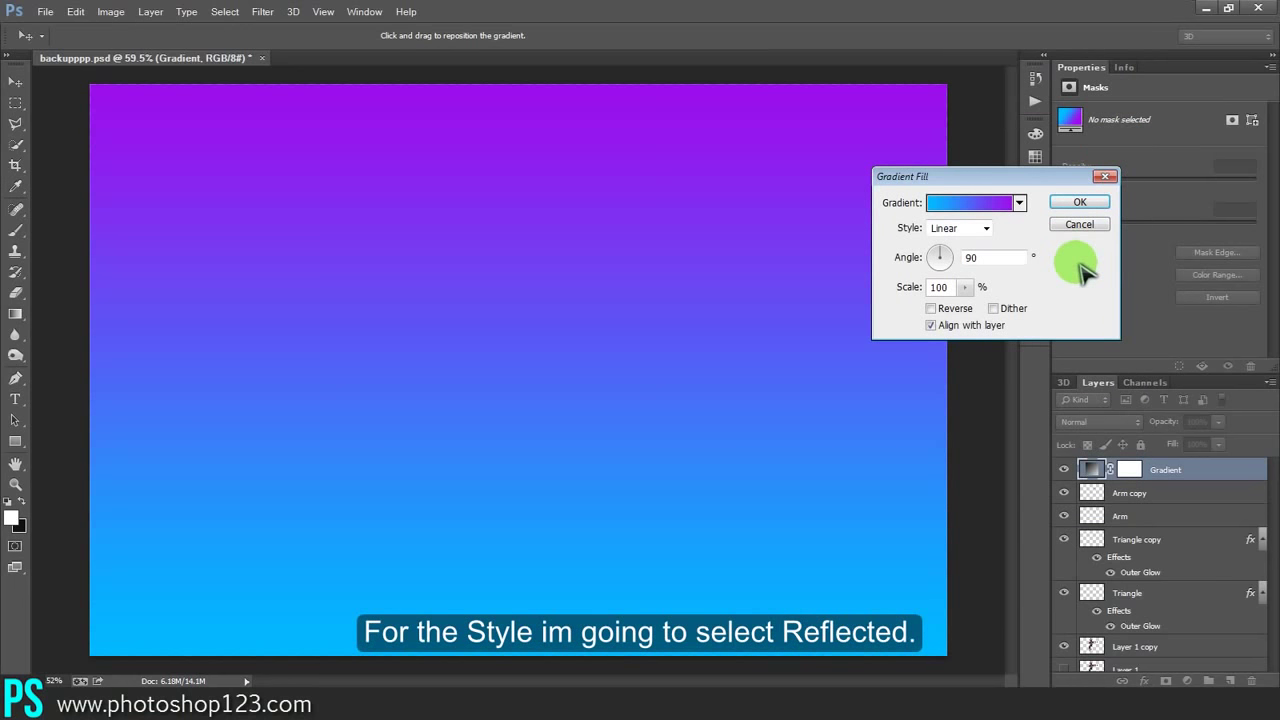
pyautogui.click(985, 228)
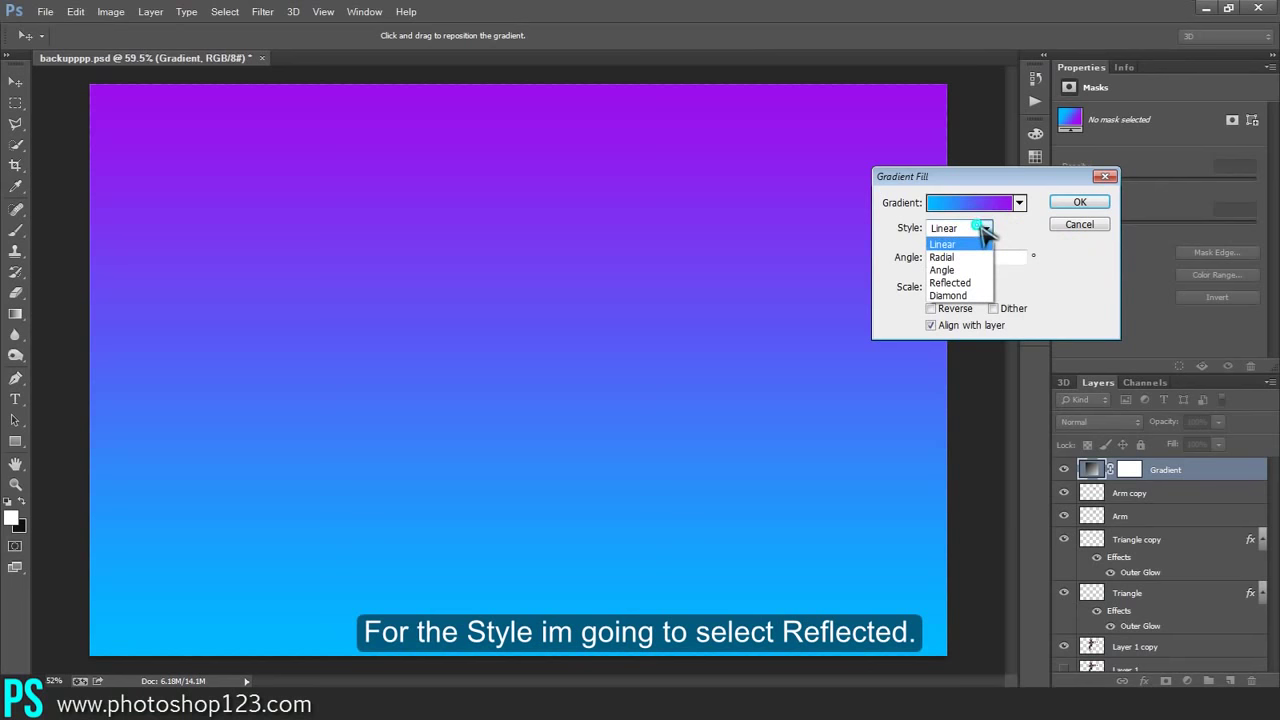
pyautogui.click(978, 282)
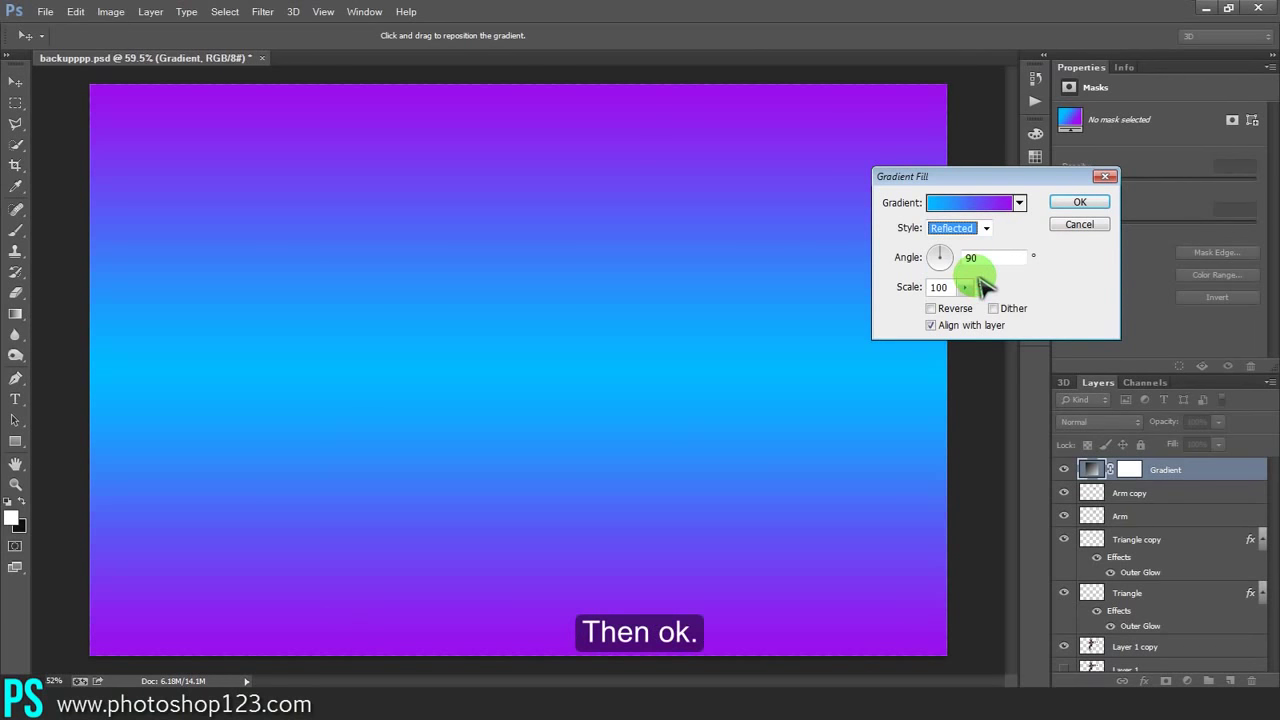
pyautogui.click(1079, 202)
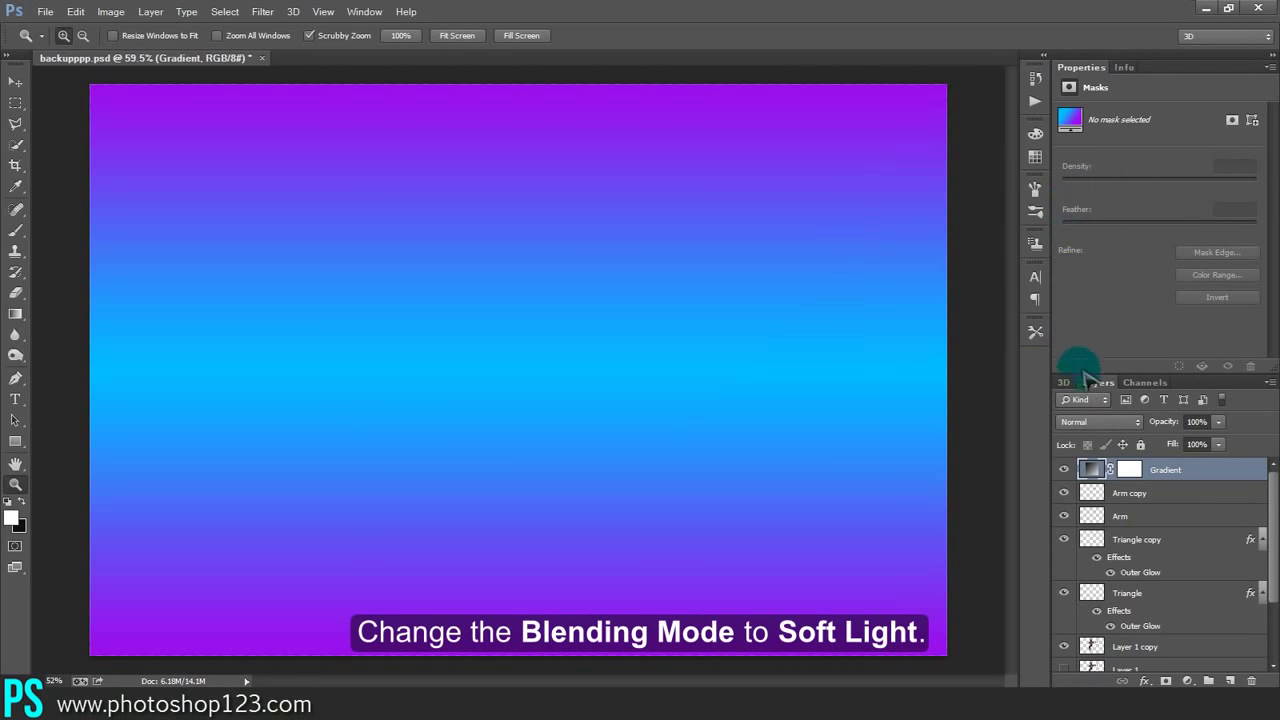
# Set the Gradient layer to Soft Light blend mode at 24% opacity
pyautogui.click(1085, 421)
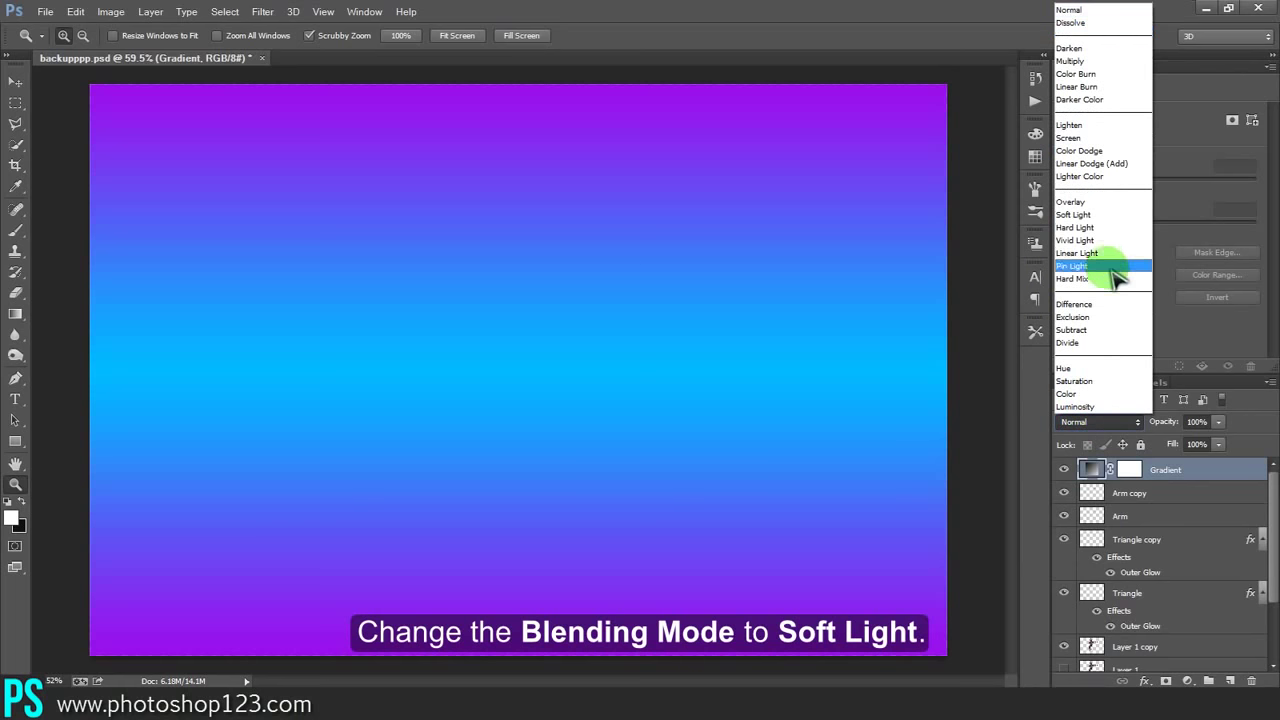
pyautogui.click(1100, 214)
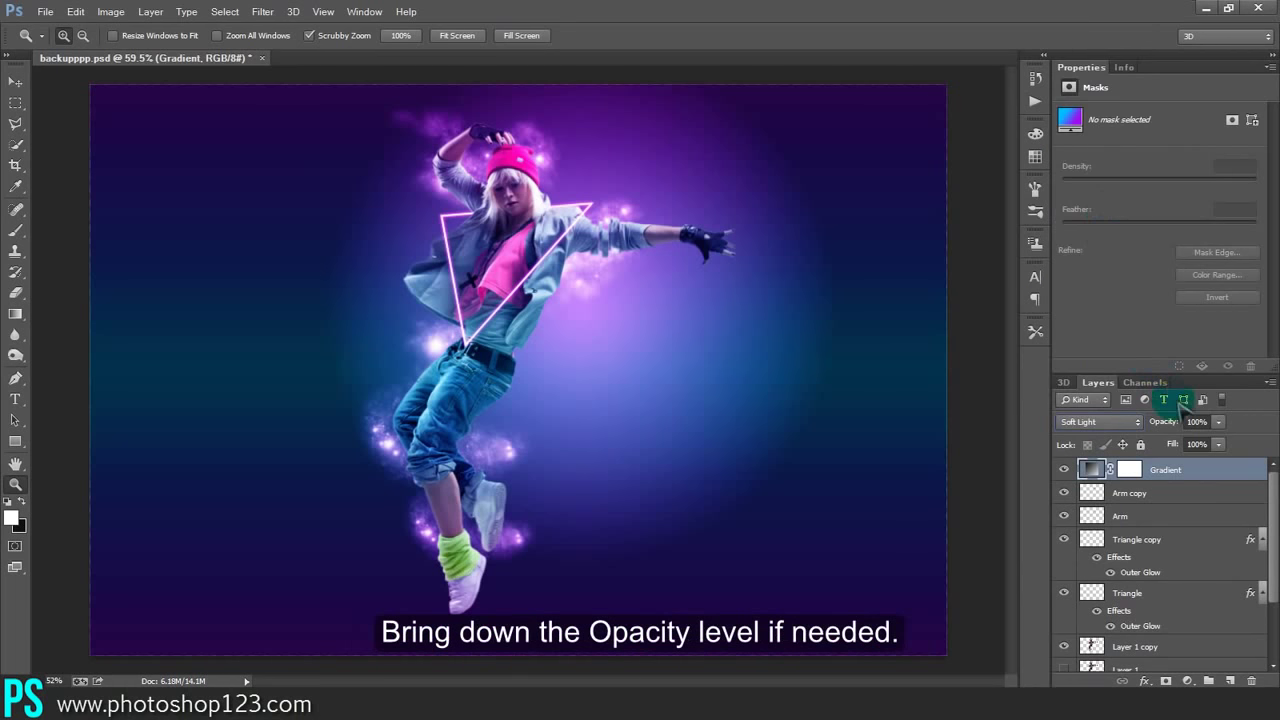
pyautogui.click(1219, 421)
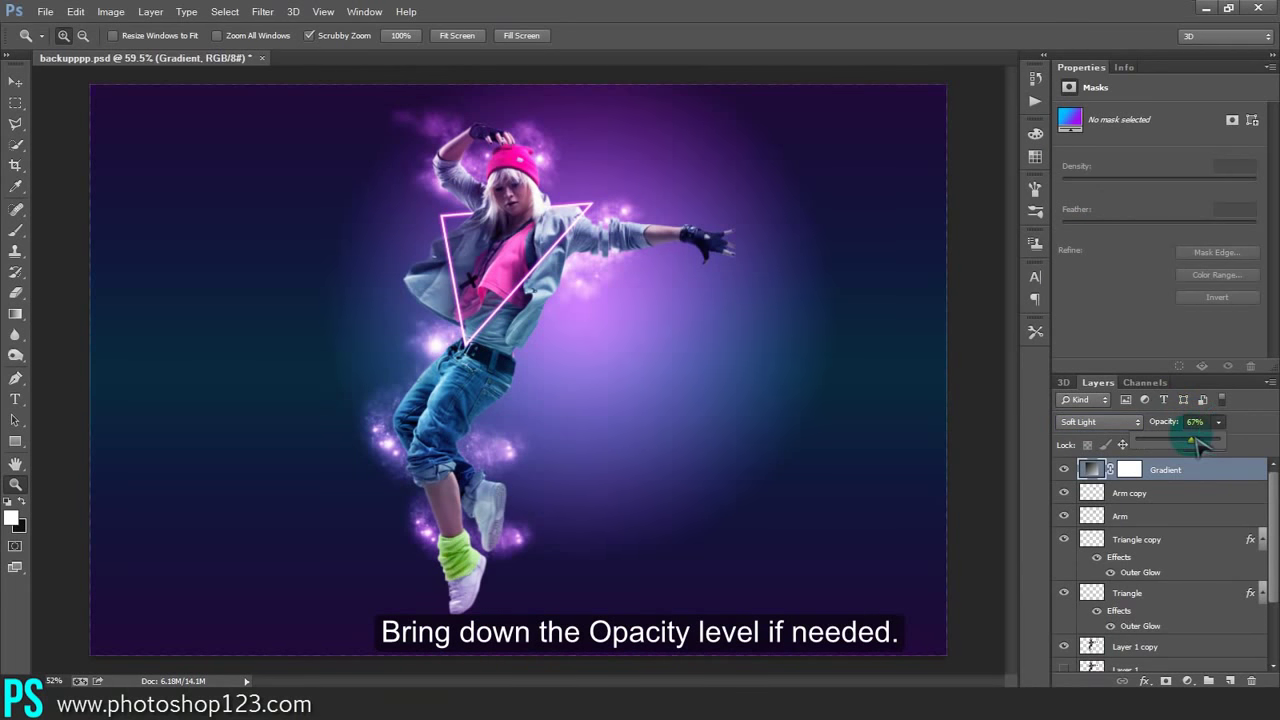
pyautogui.moveTo(1186, 443); pyautogui.dragTo(1183, 443)
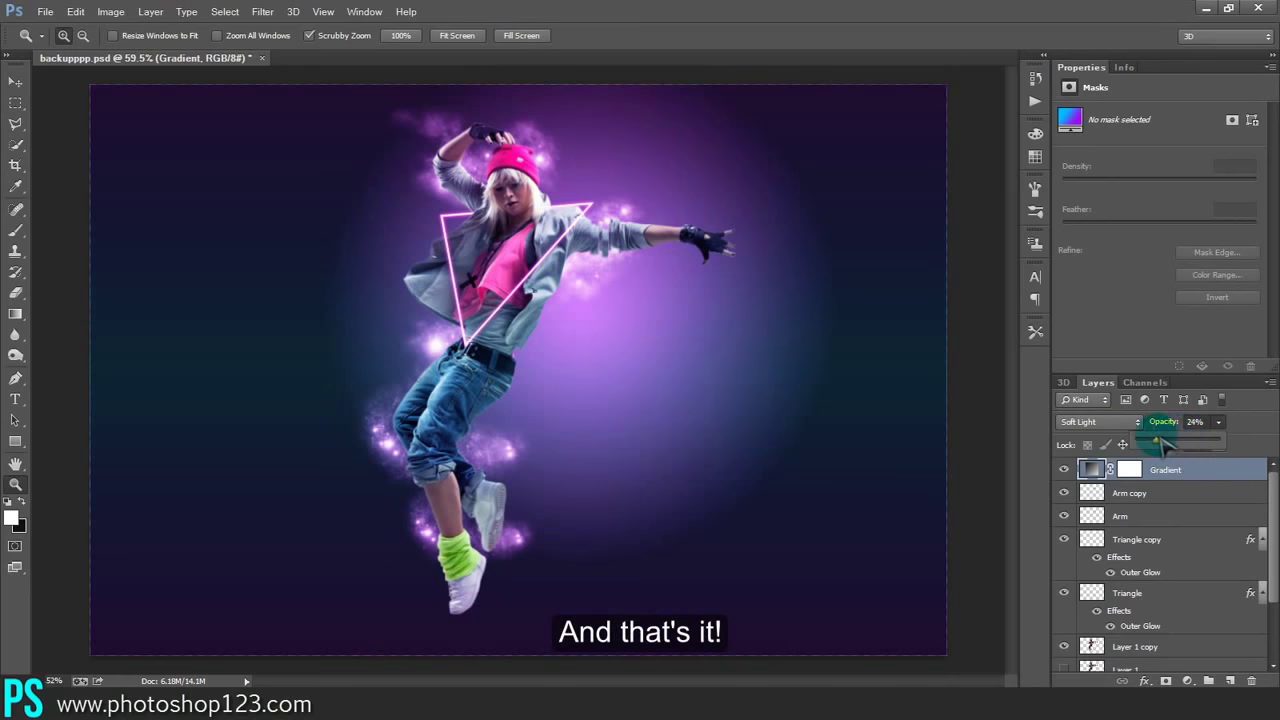